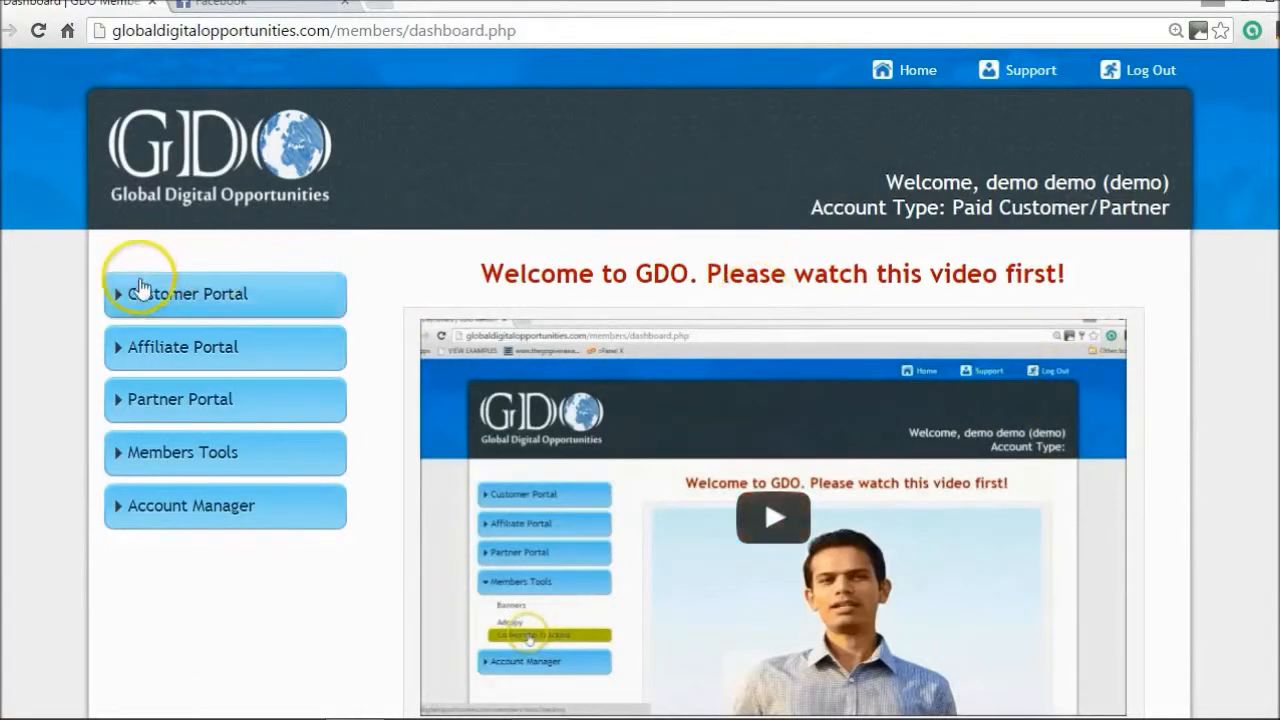
Open Facebook Automation from the Customer Portal and bring up the form for adding a new FB account.
click(177, 294)
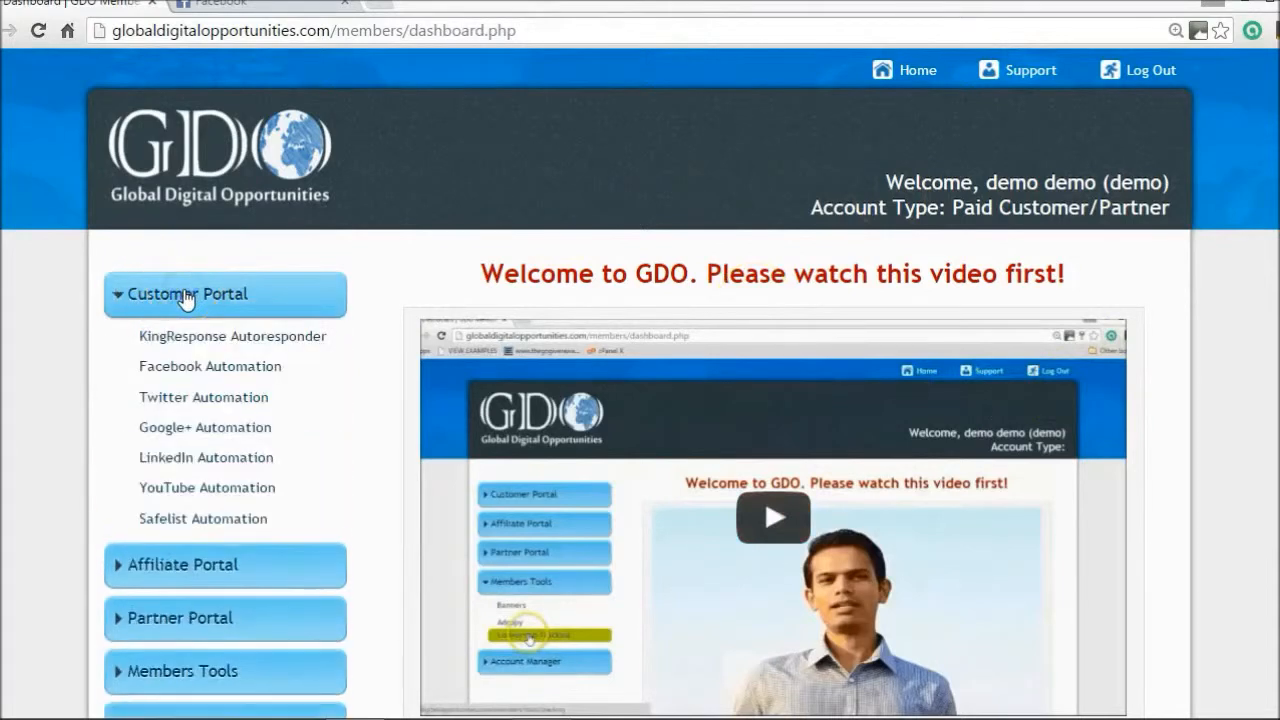
click(174, 367)
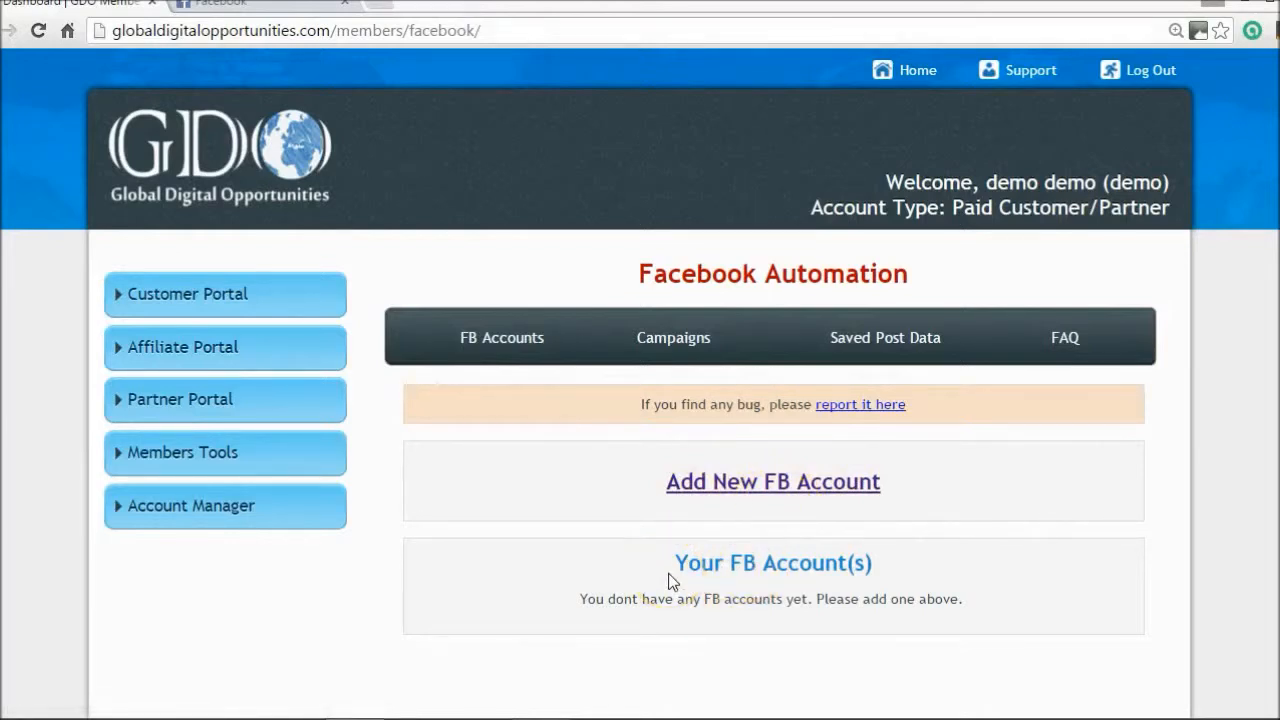
click(713, 487)
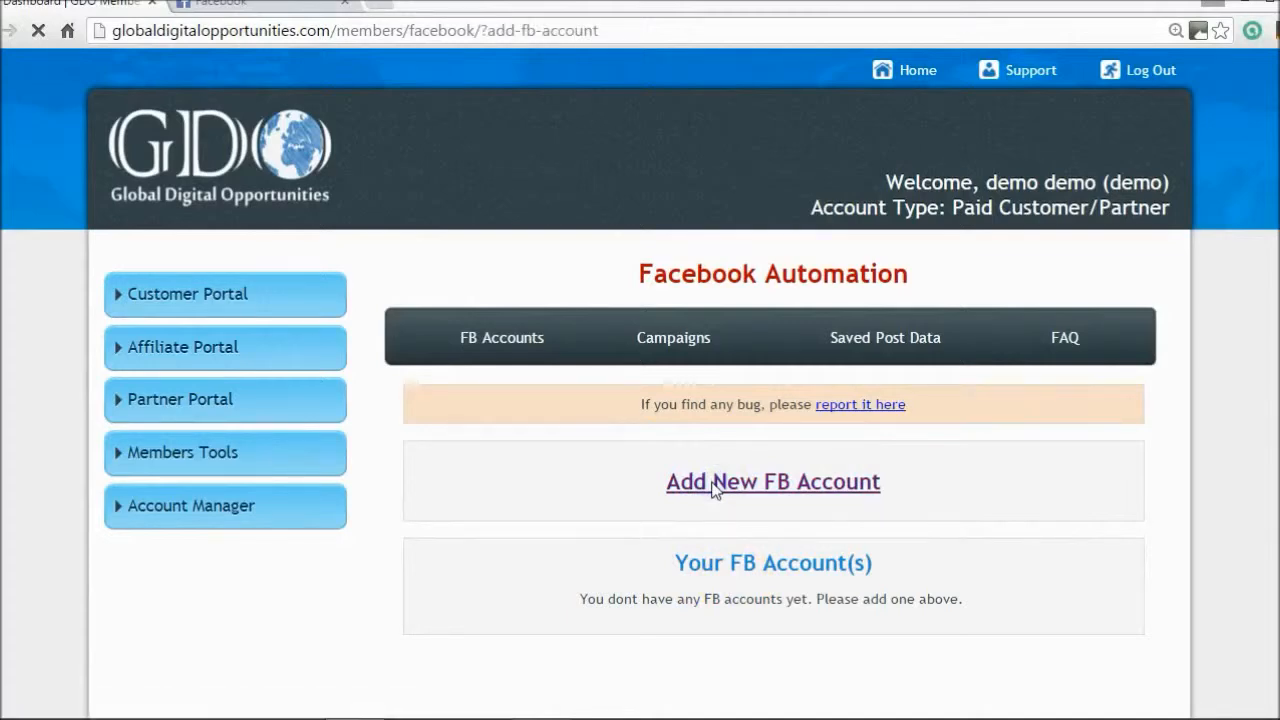
click(726, 577)
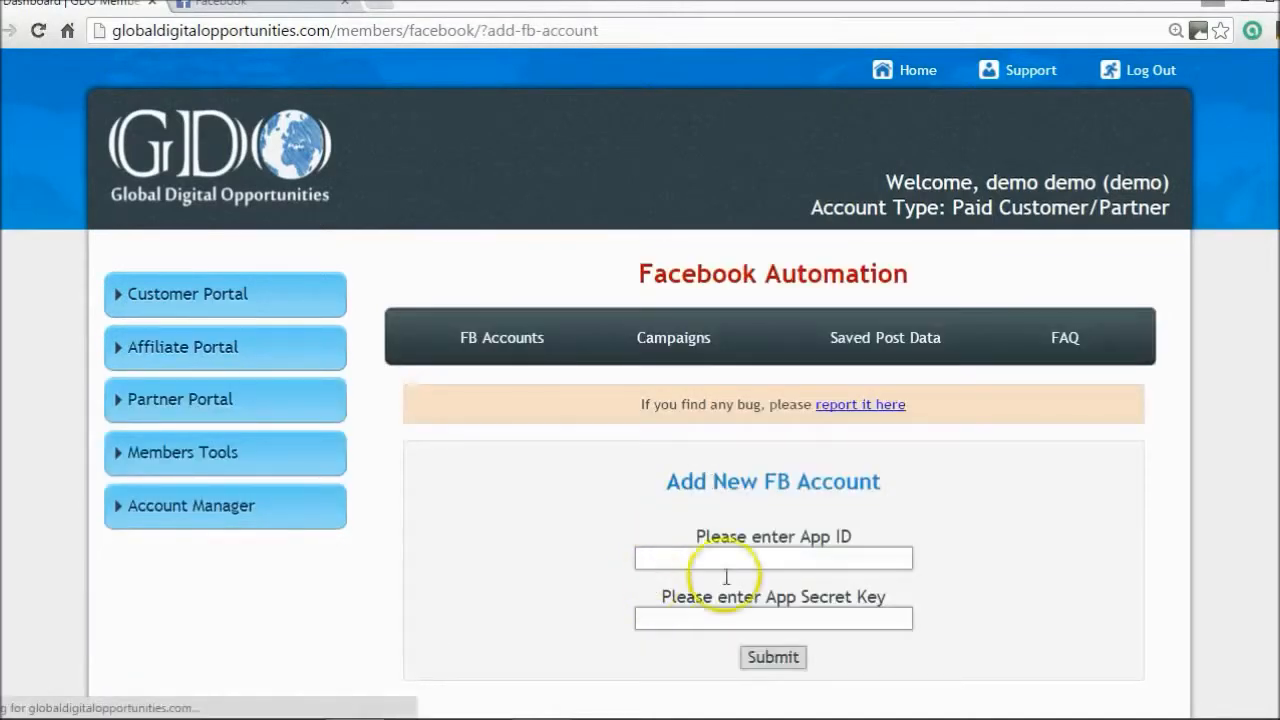
scroll(726, 577, down, 3)
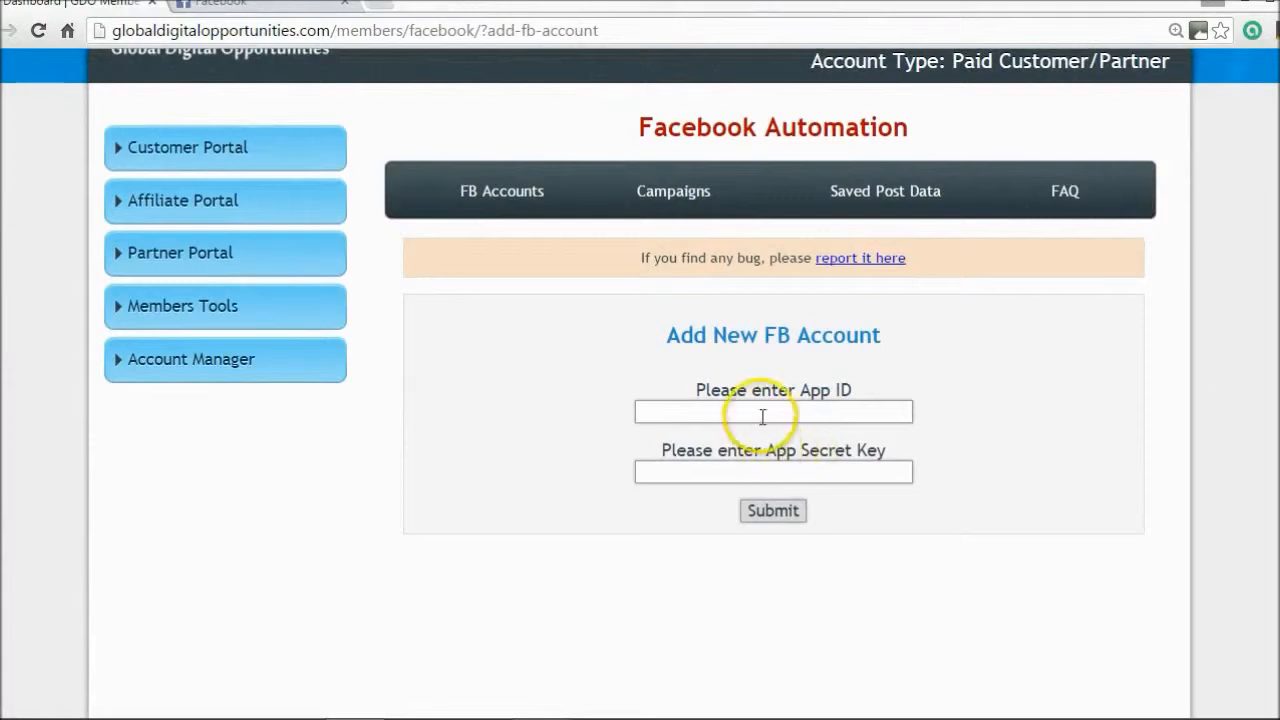
click(760, 414)
click(720, 466)
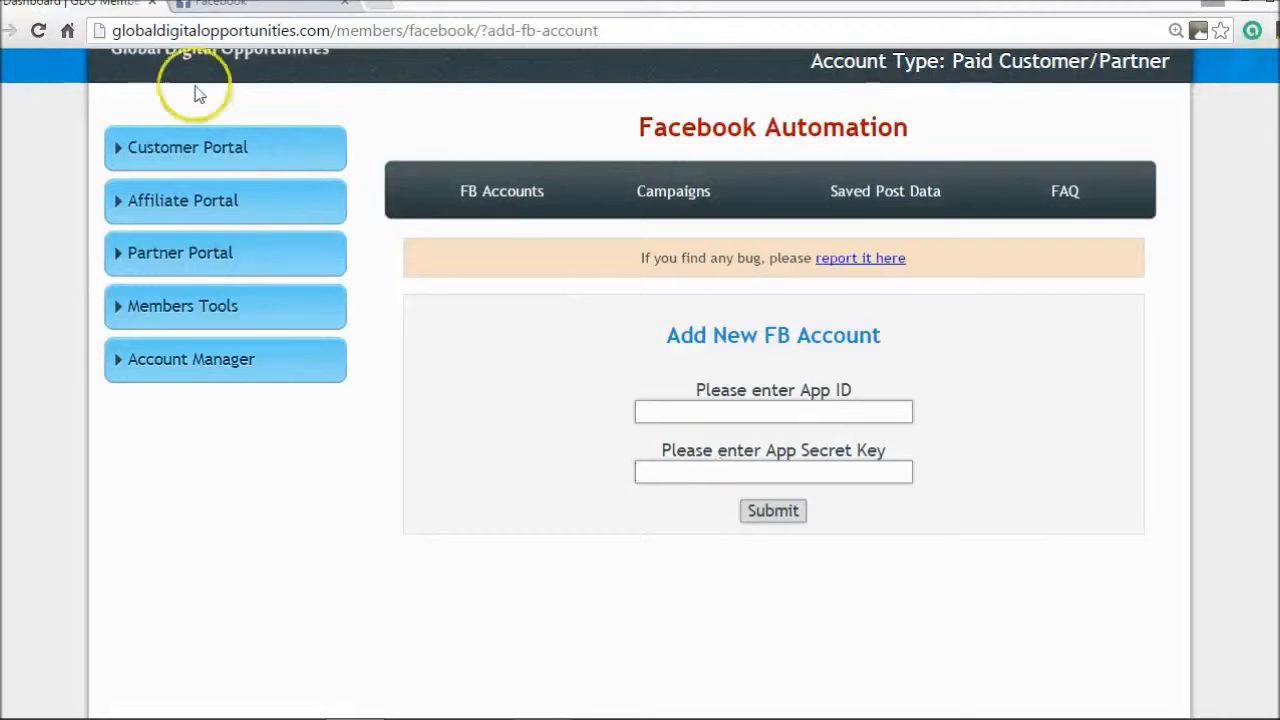
Switch to the open Facebook page and load developers.facebook.com in its place.
click(282, 4)
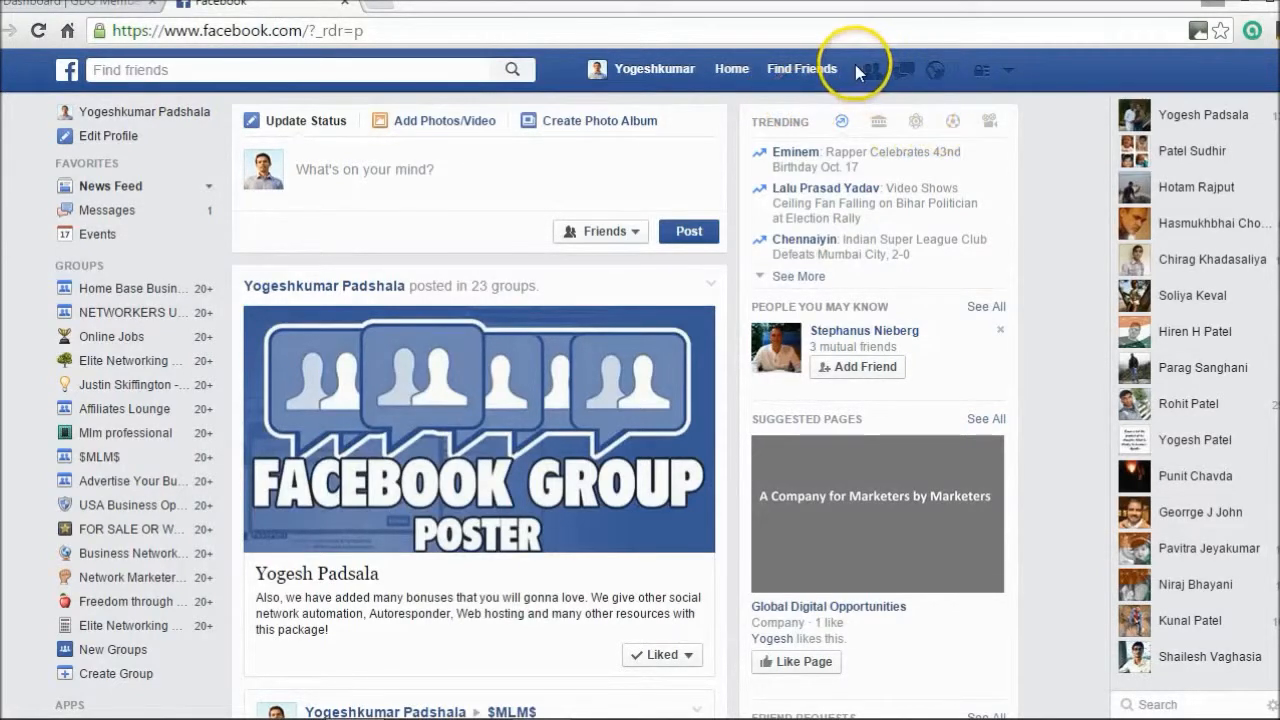
click(568, 33)
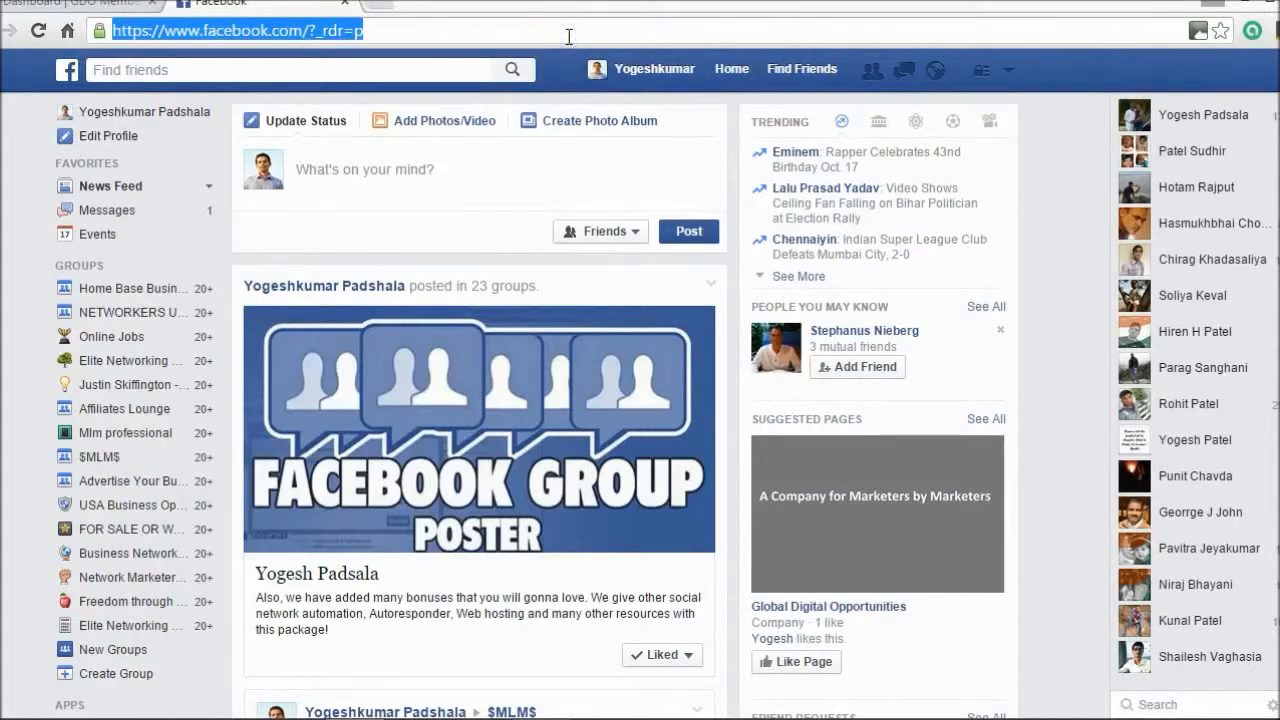
text(developer)
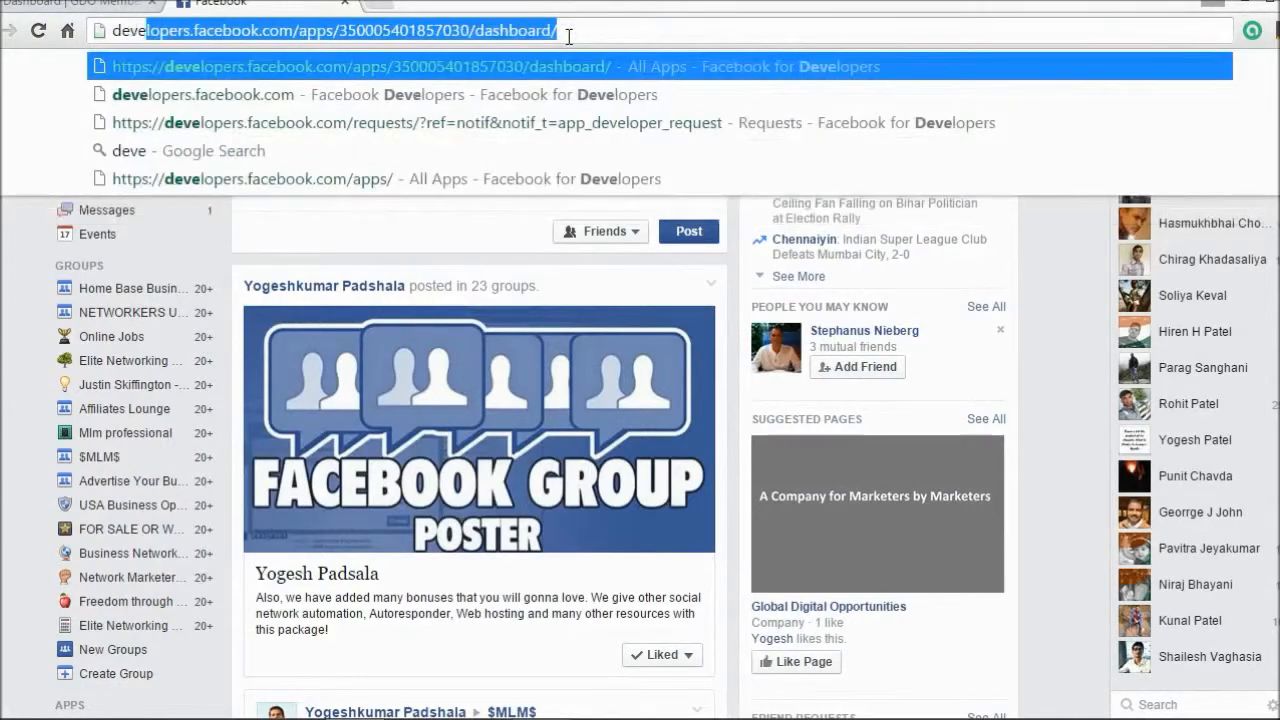
key(End)
key(BackSpace)
key(BackSpace)
key(BackSpace)
key(BackSpace)
key(BackSpace)
key(BackSpace)
key(BackSpace)
key(BackSpace)
key(BackSpace)
key(BackSpace)
key(BackSpace)
key(BackSpace)
key(BackSpace)
key(BackSpace)
key(BackSpace)
key(BackSpace)
key(BackSpace)
key(BackSpace)
key(BackSpace)
key(BackSpace)
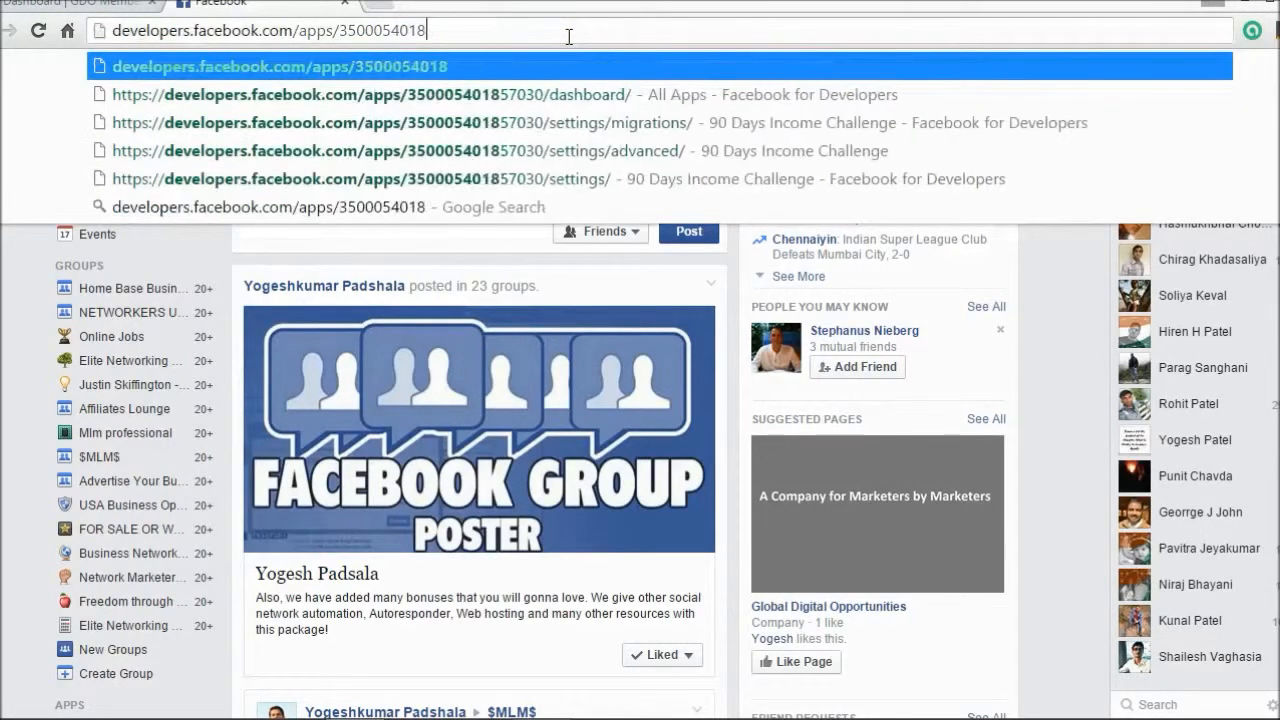
key(BackSpace)
key(BackSpace)
key(BackSpace)
key(BackSpace)
key(BackSpace)
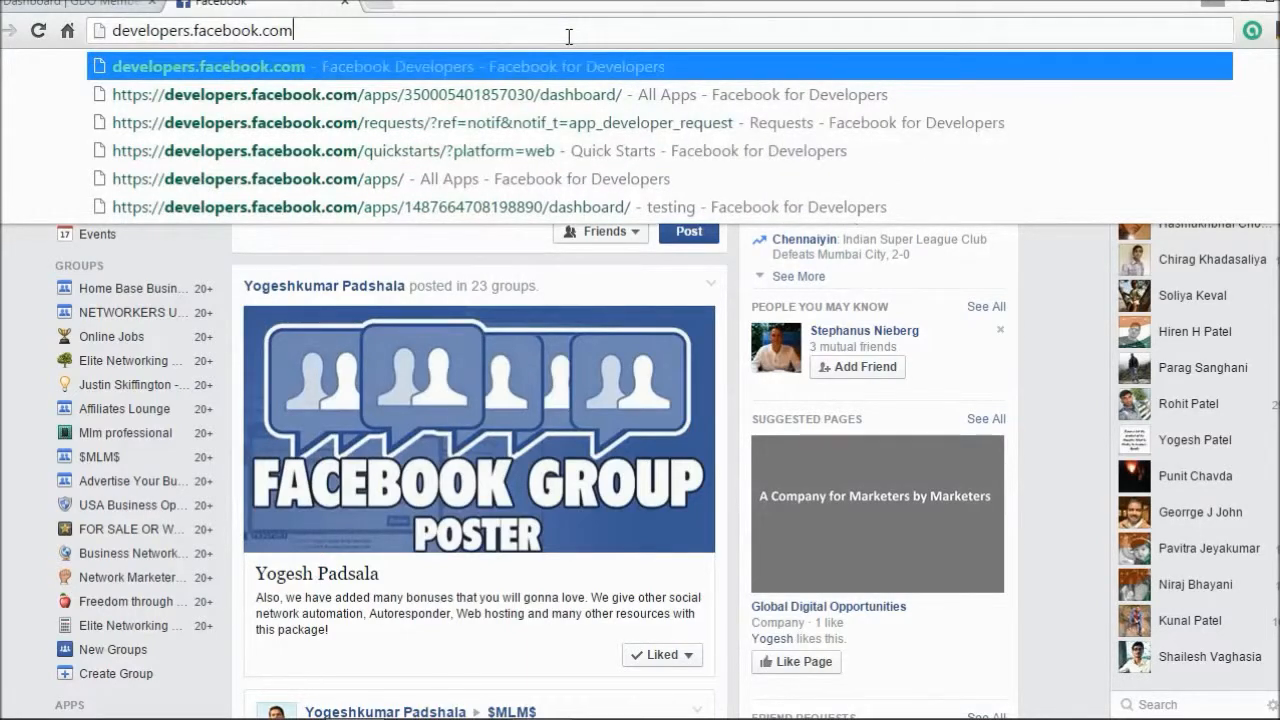
key(Return)
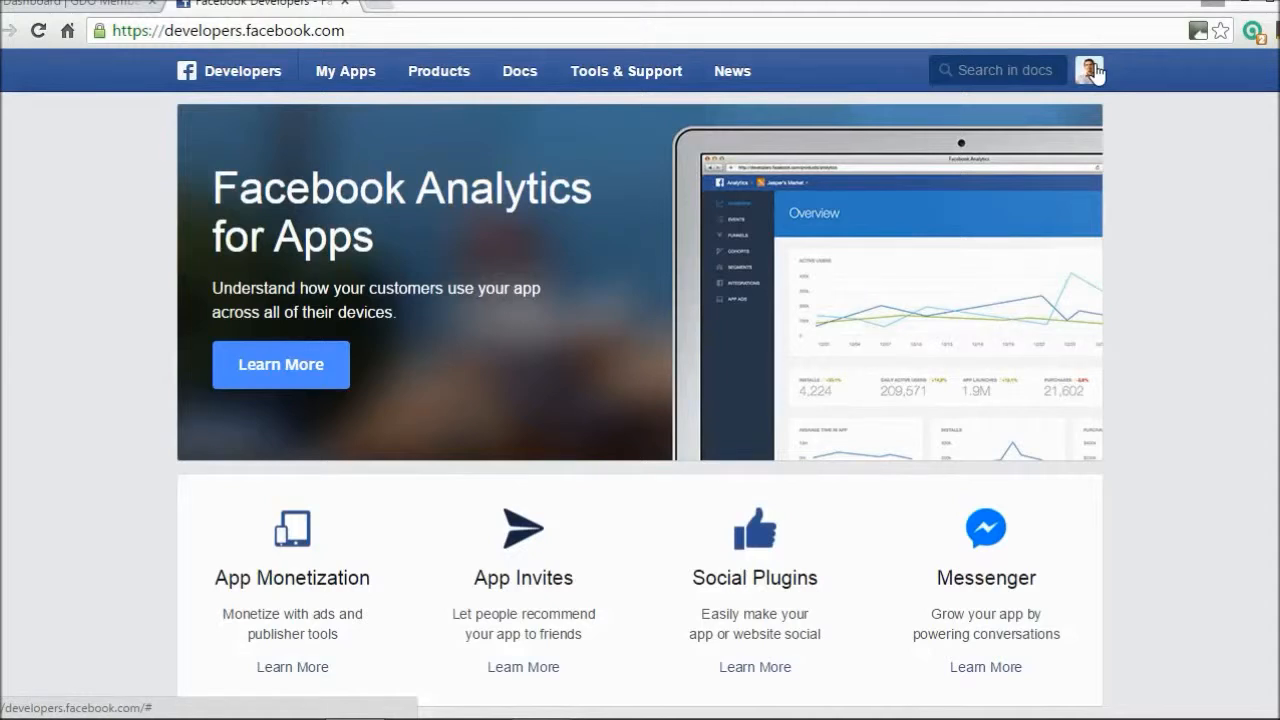
Start adding a new app in Facebook for Developers with Website as its platform.
mouse_move(335, 70)
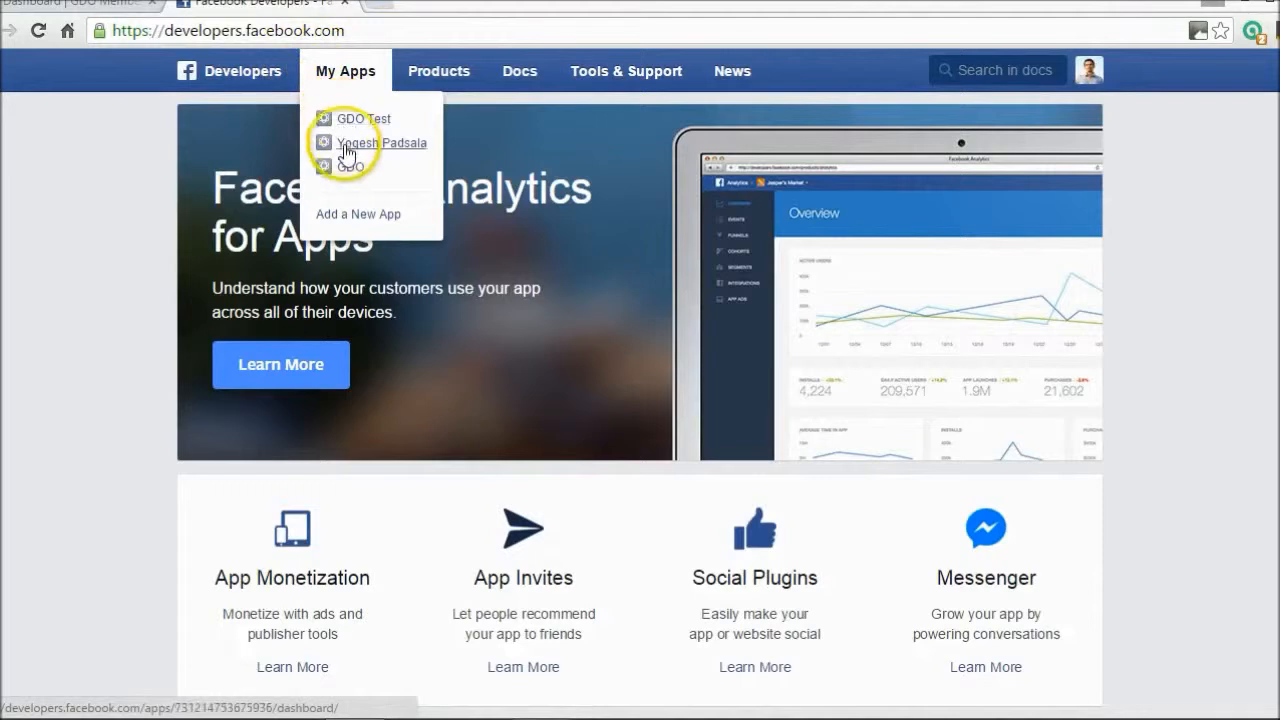
click(343, 216)
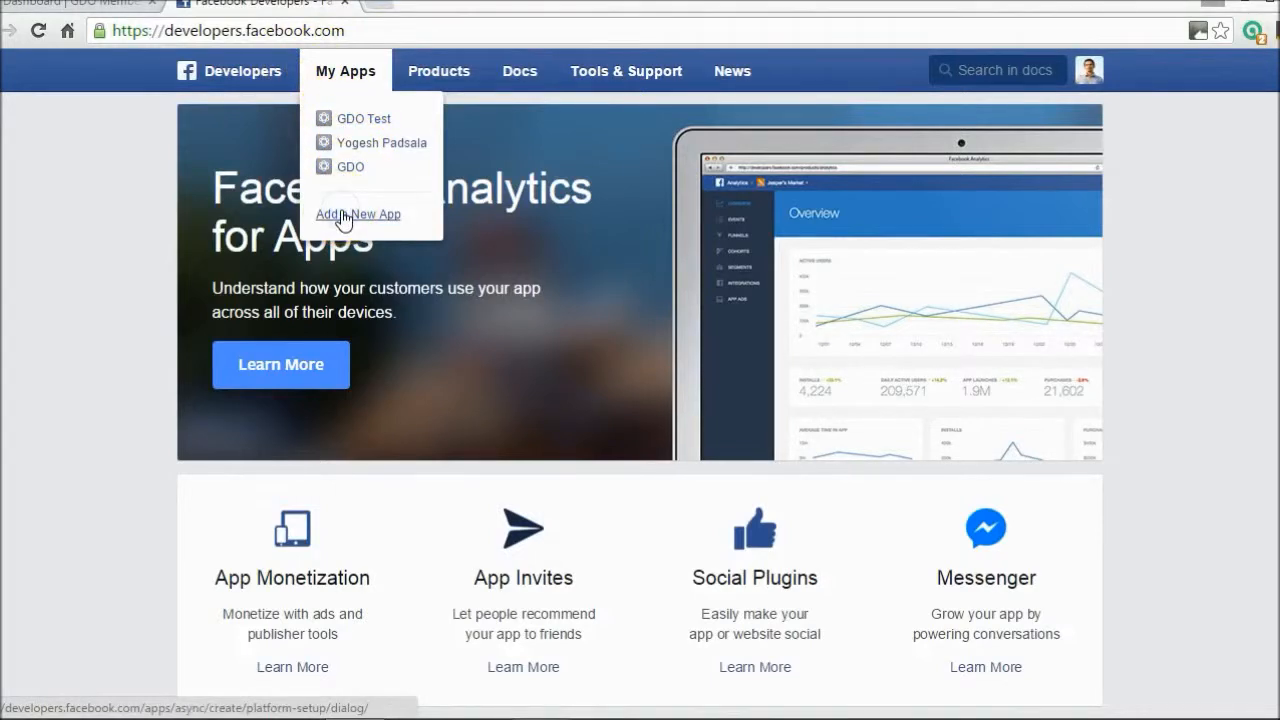
click(343, 216)
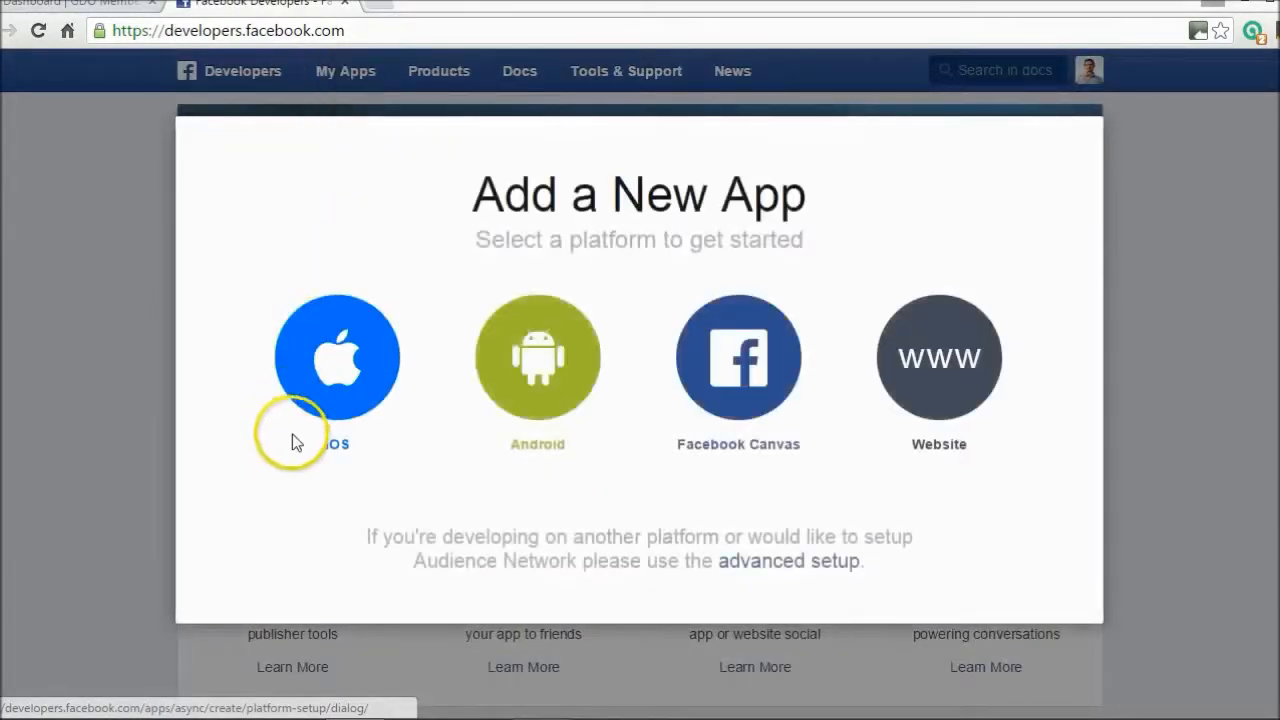
click(947, 392)
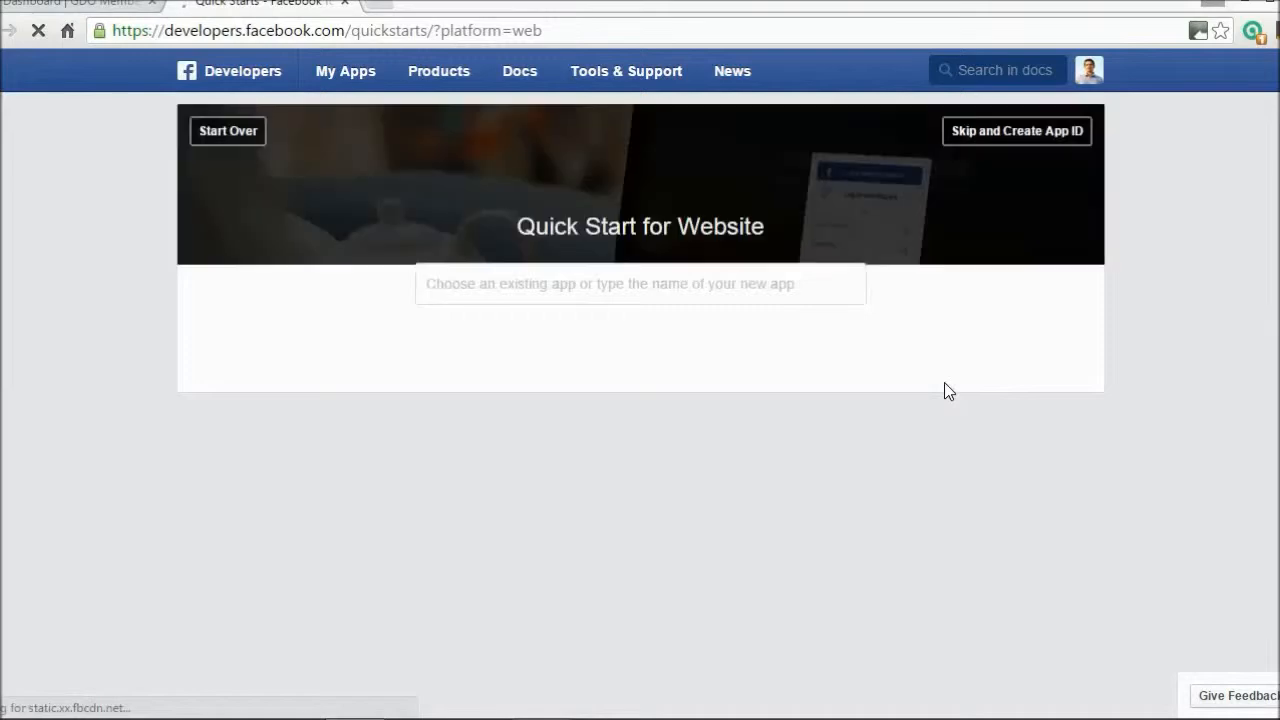
Name the new app demo and create its App ID with the category Business.
click(586, 298)
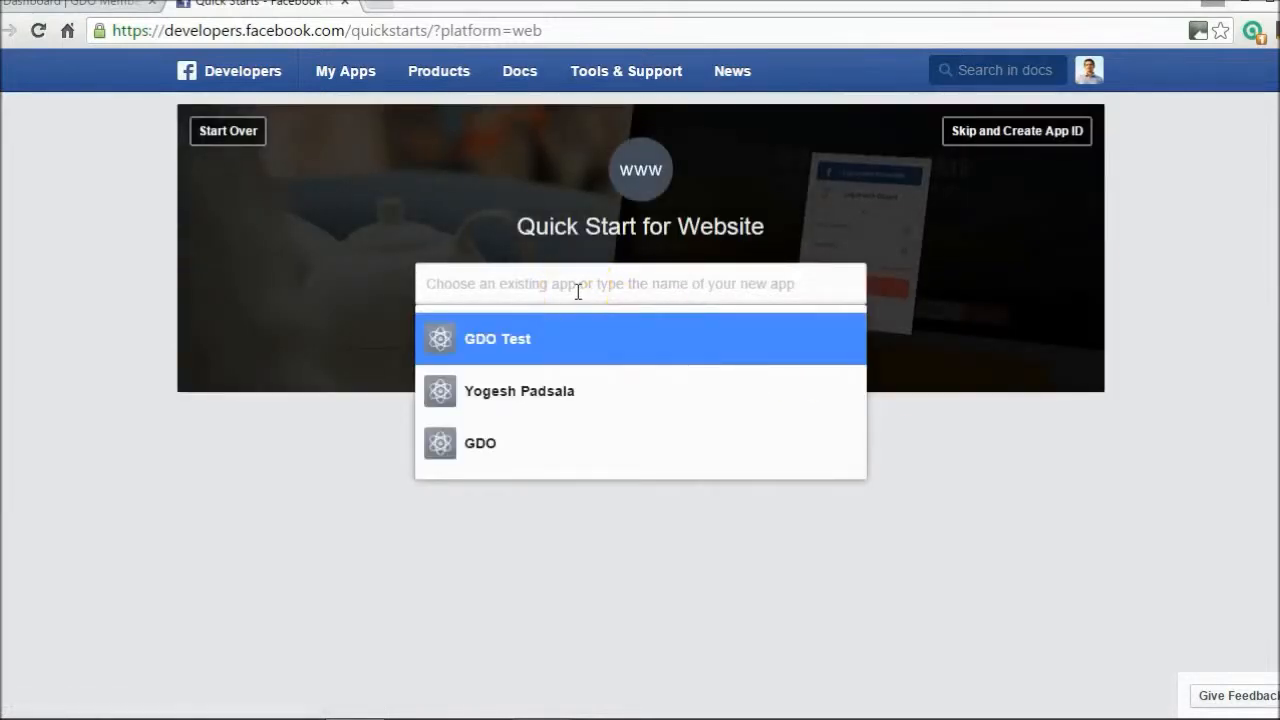
text(demo)
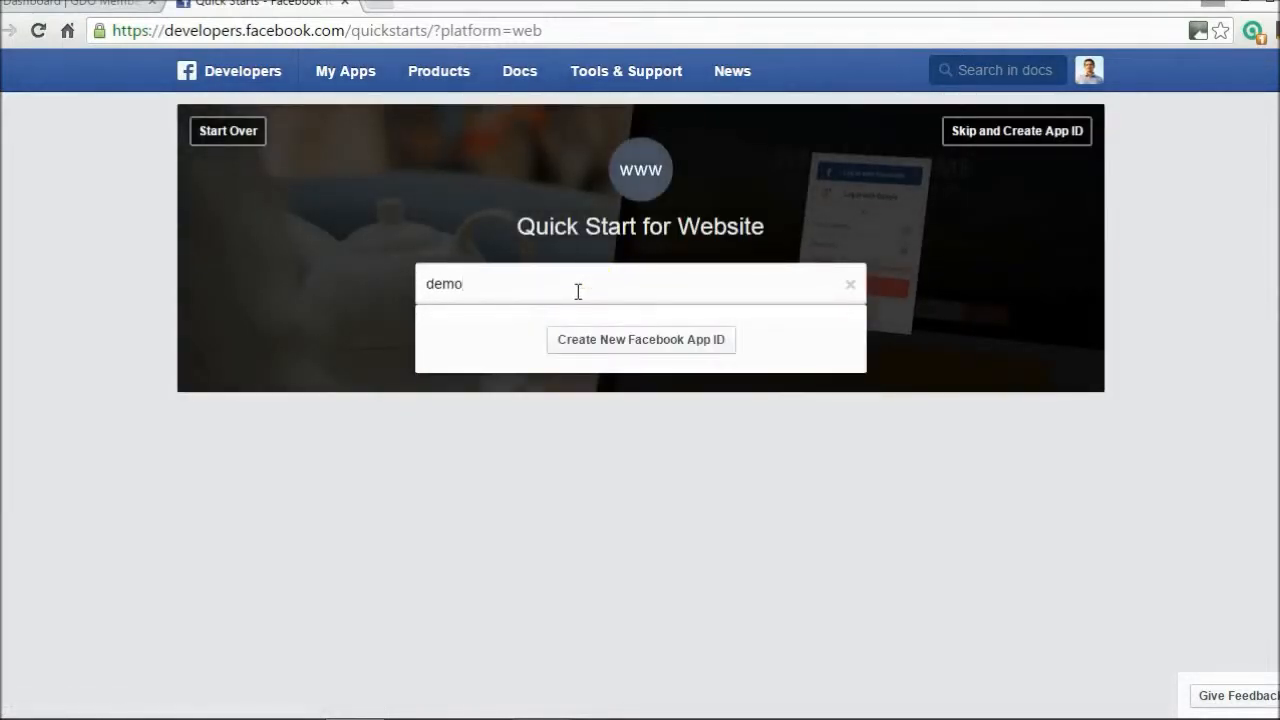
click(607, 346)
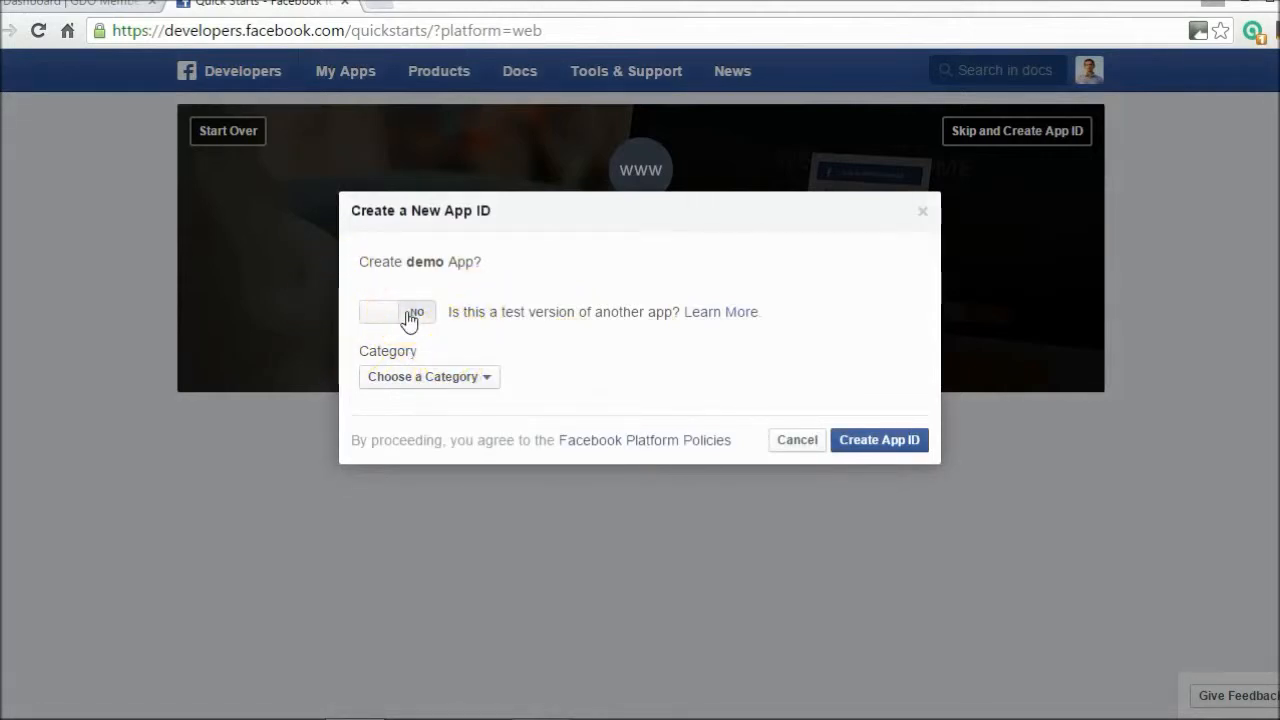
click(421, 380)
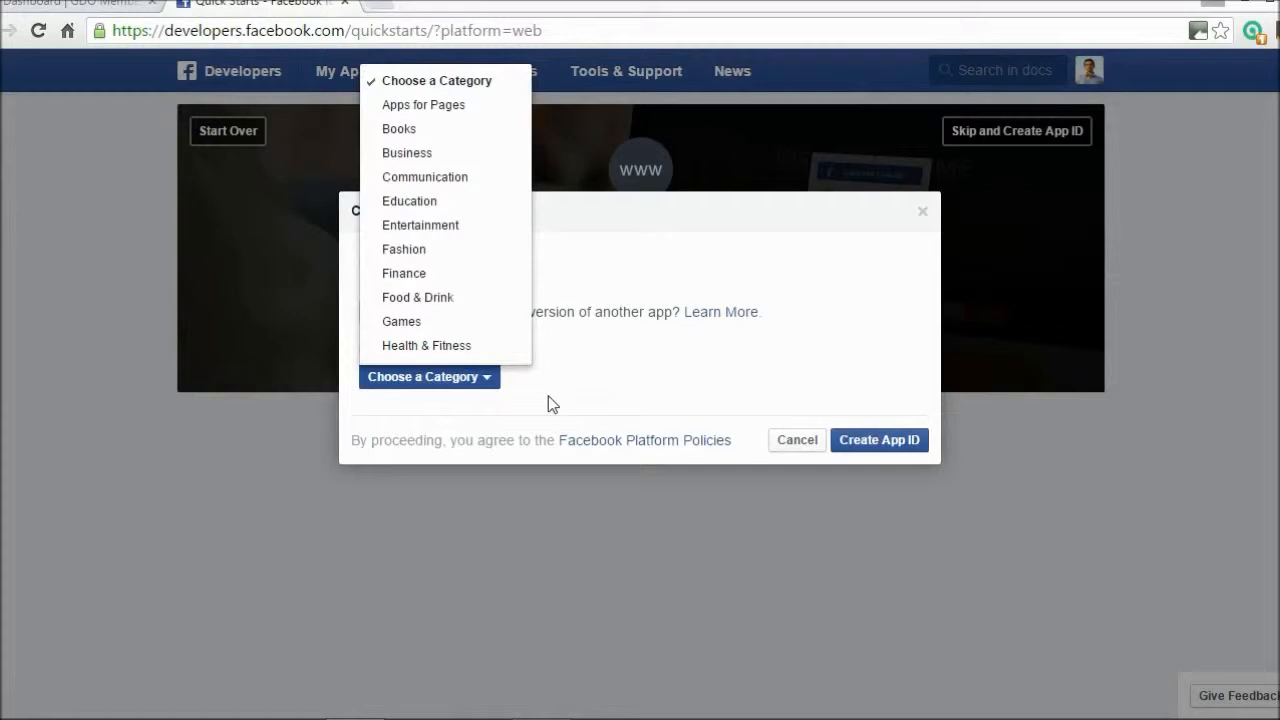
click(433, 155)
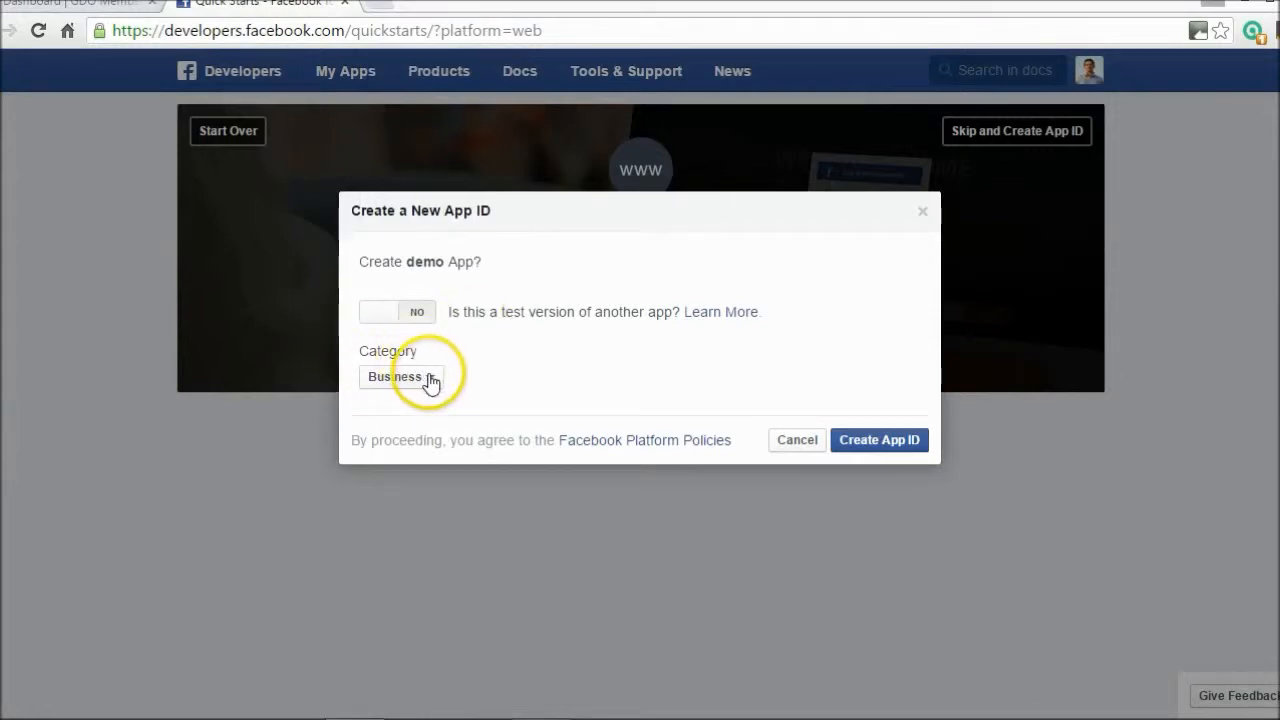
click(848, 450)
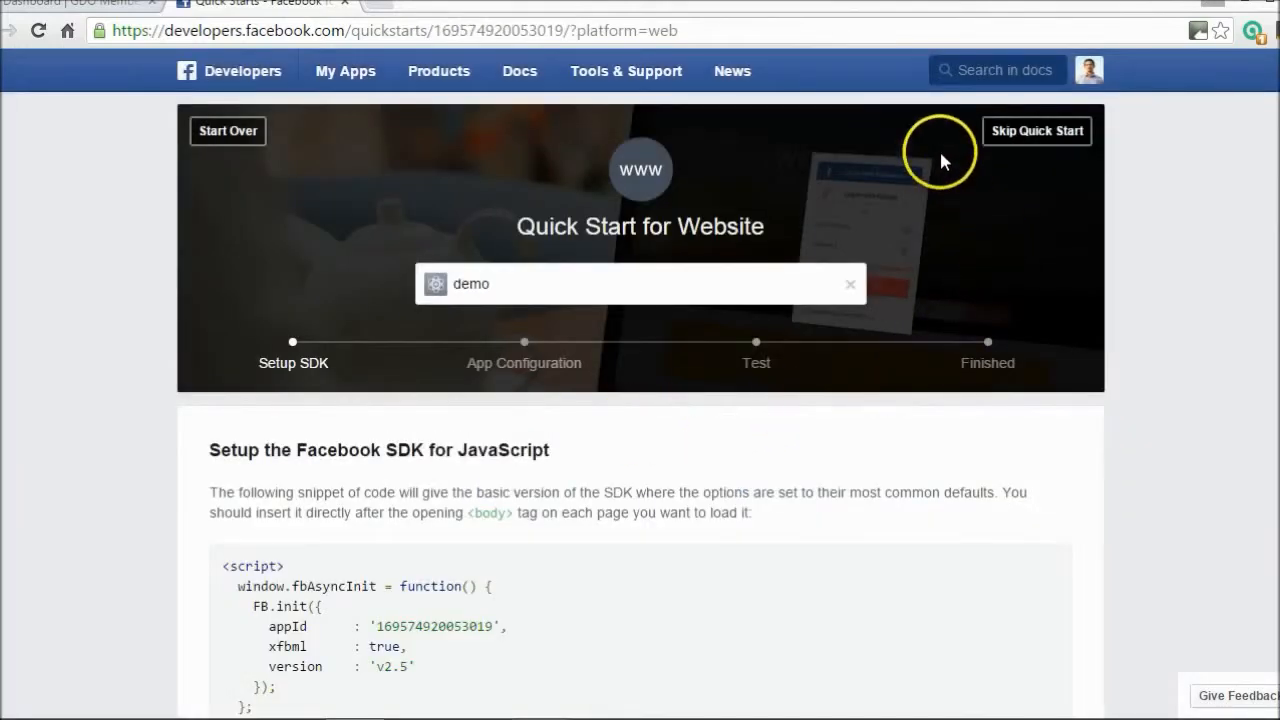
Skip the website quick start and open the dashboard of the demo app.
click(1022, 131)
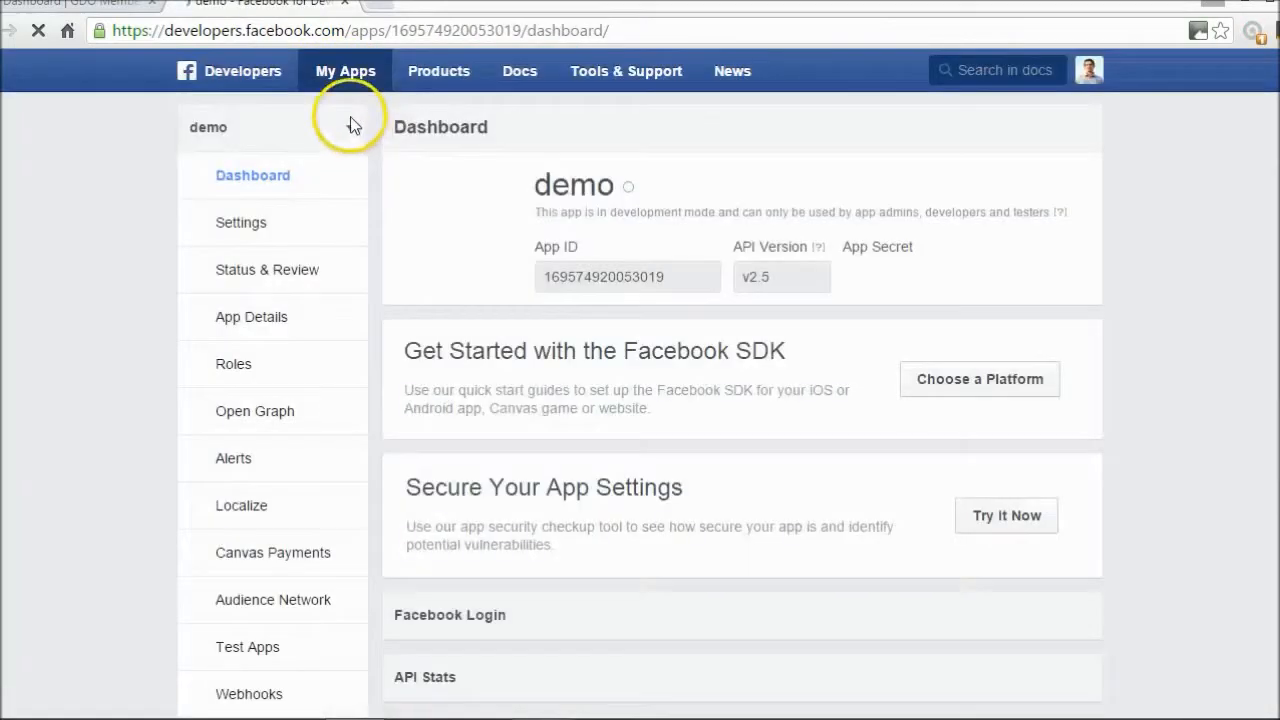
mouse_move(346, 85)
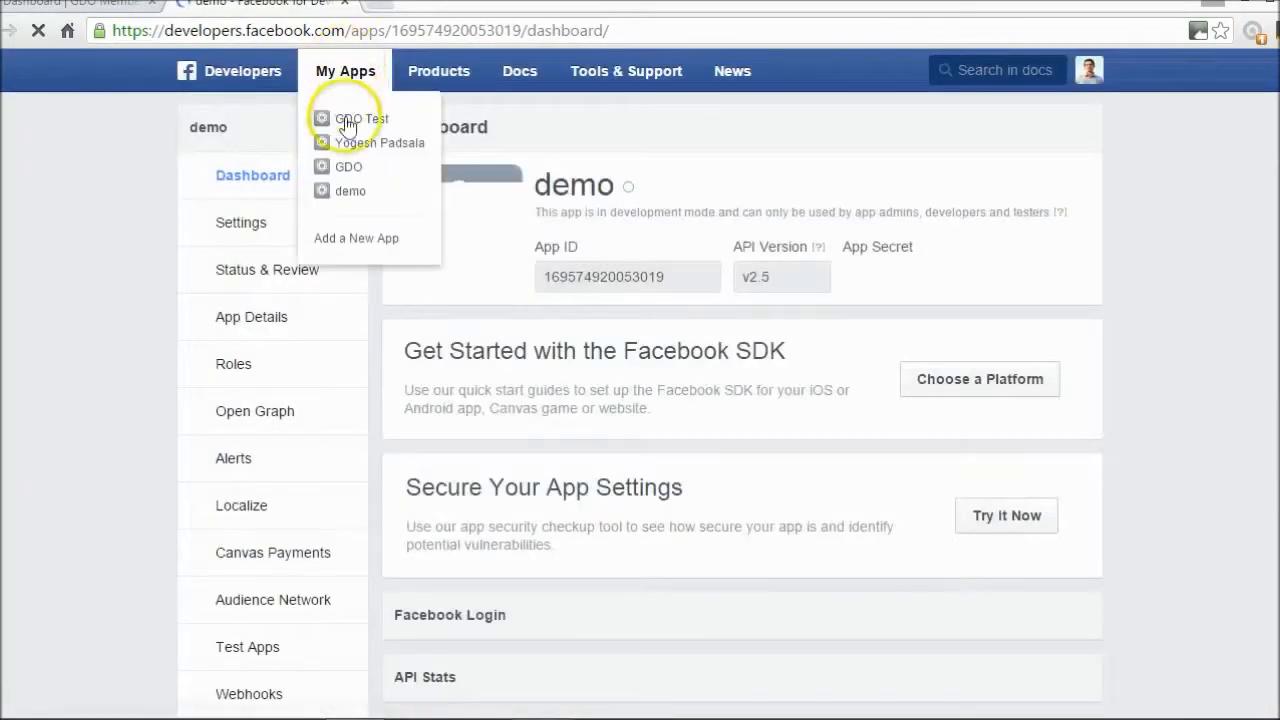
click(352, 188)
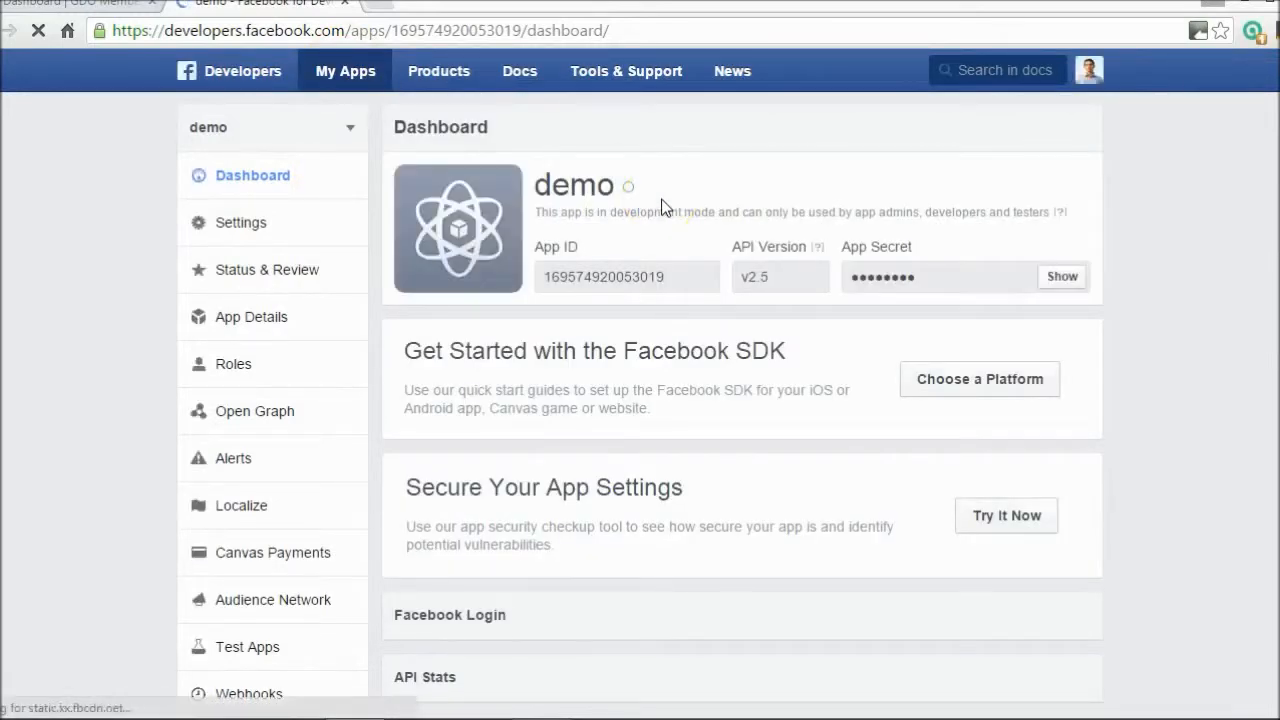
Select the demo app's App ID and reveal its App Secret by re-entering the account password.
drag(664, 276, 547, 273)
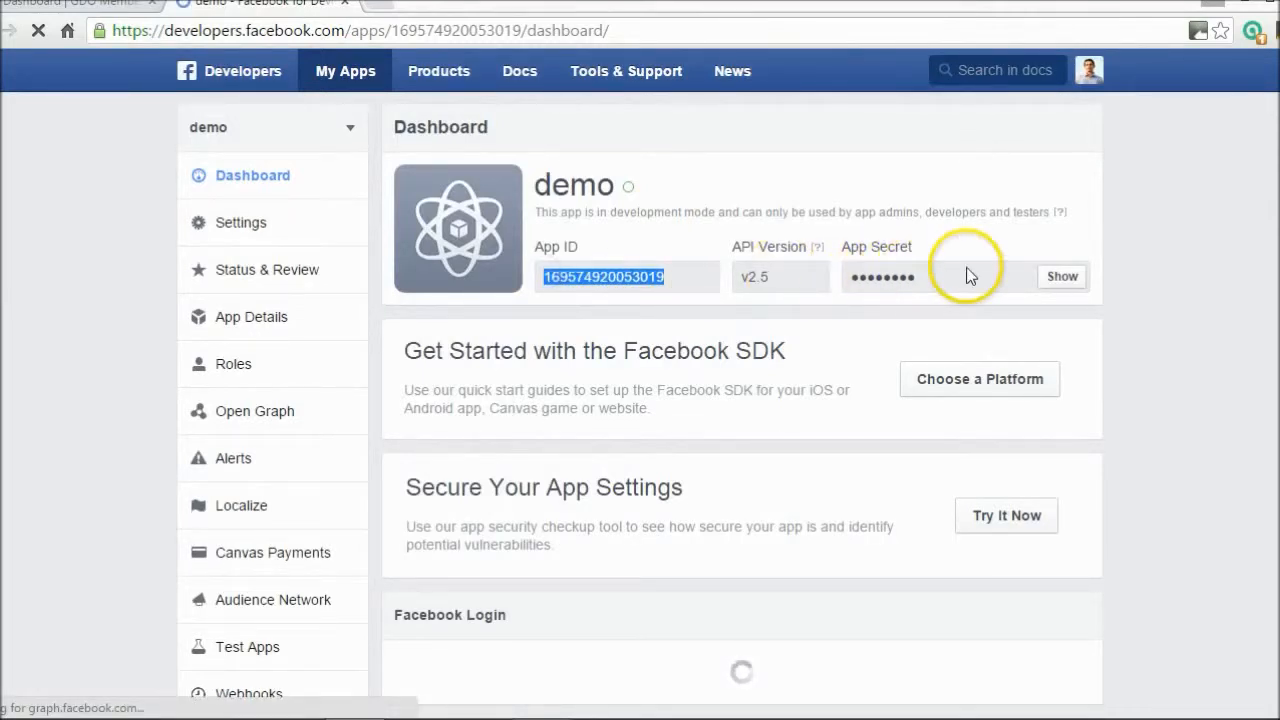
click(1071, 275)
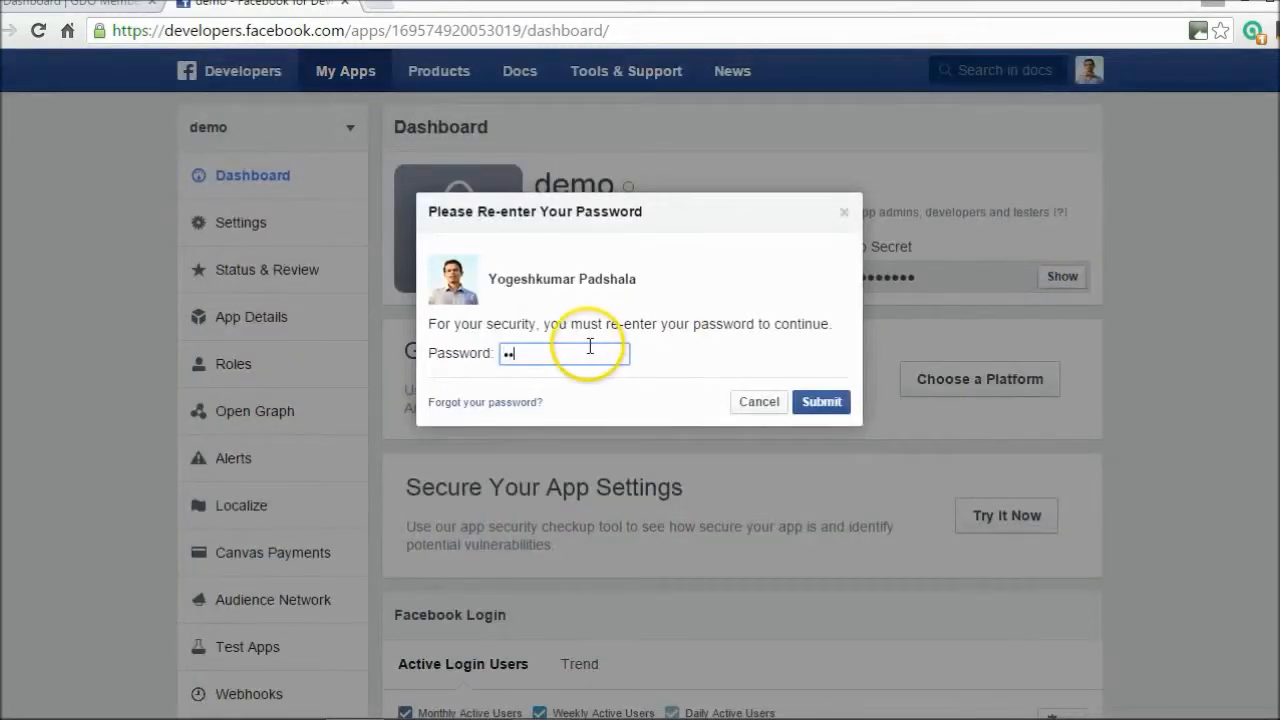
key(Return)
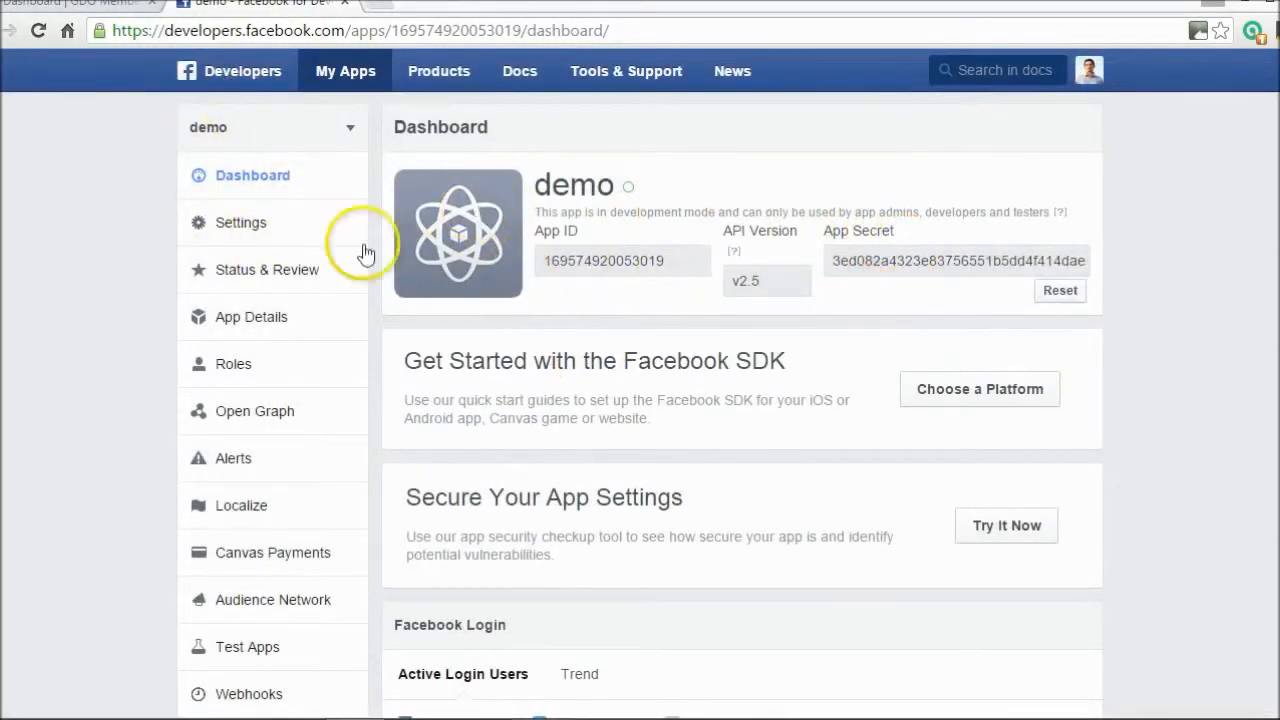
In the demo app's basic settings, set App Domains to globaldigitalopportunities.com, copying the domain from the address suggestions of a new browser tab.
click(240, 224)
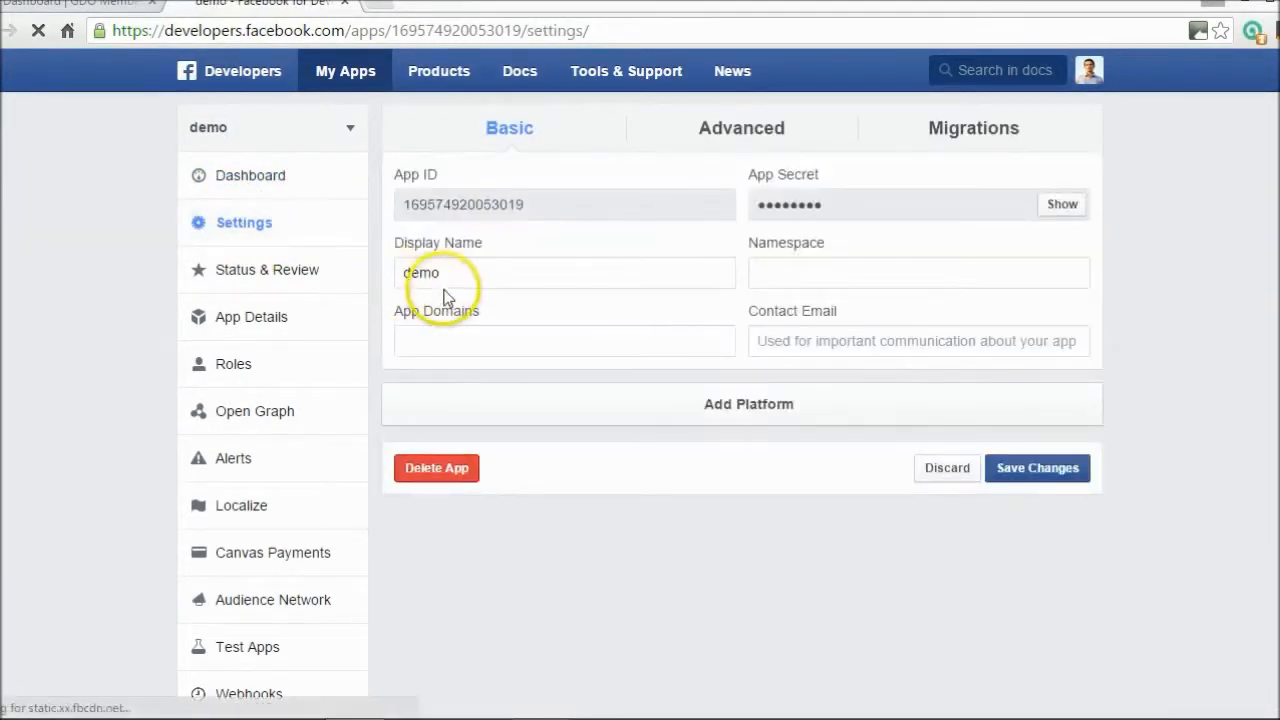
click(443, 336)
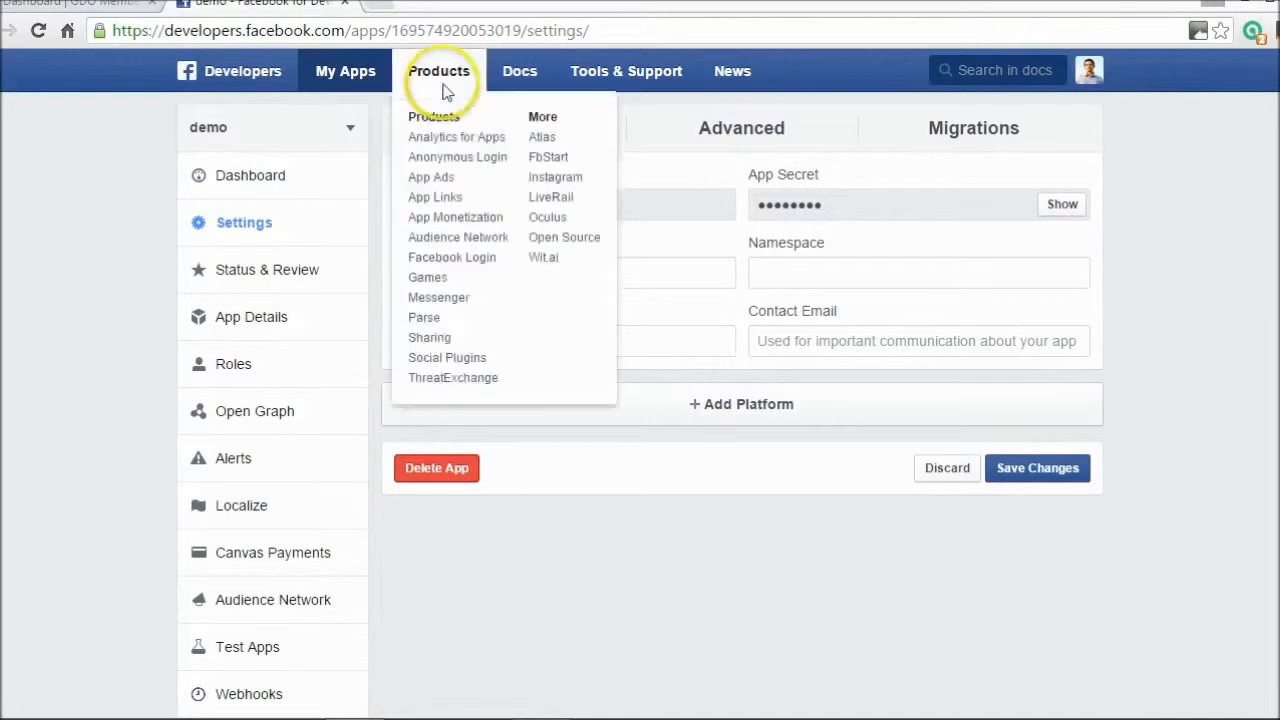
click(386, 6)
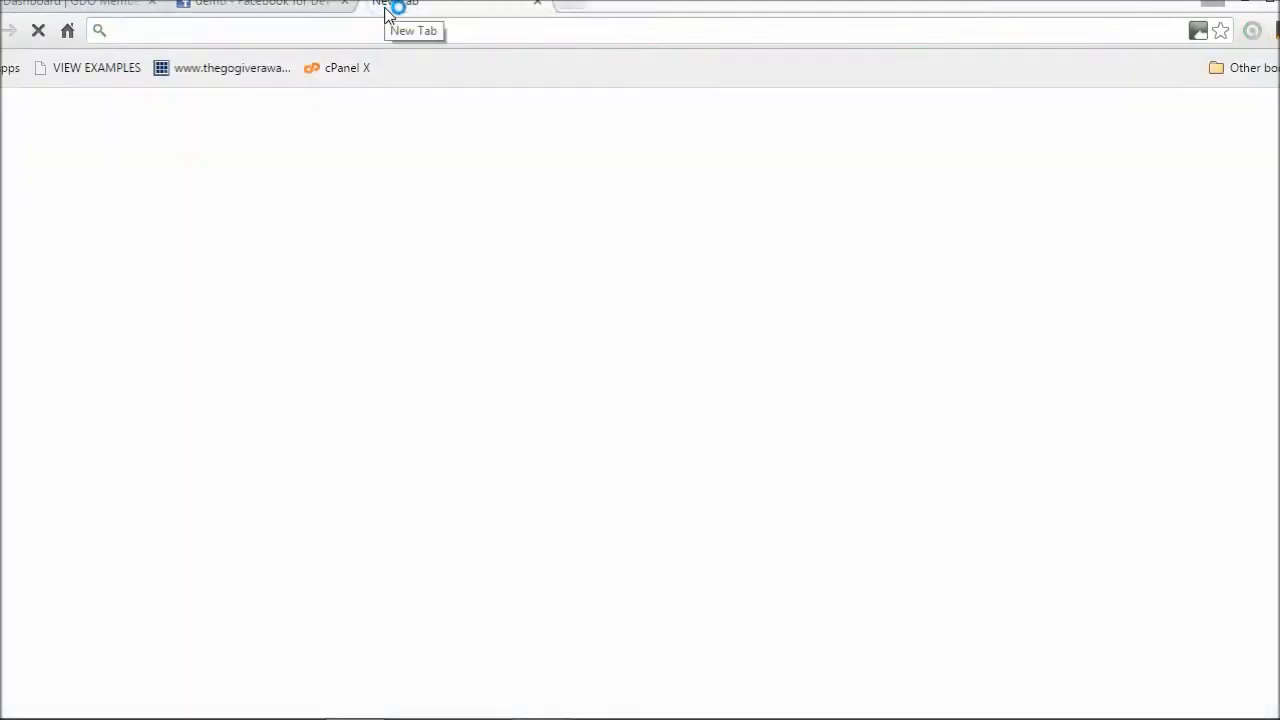
text(glo)
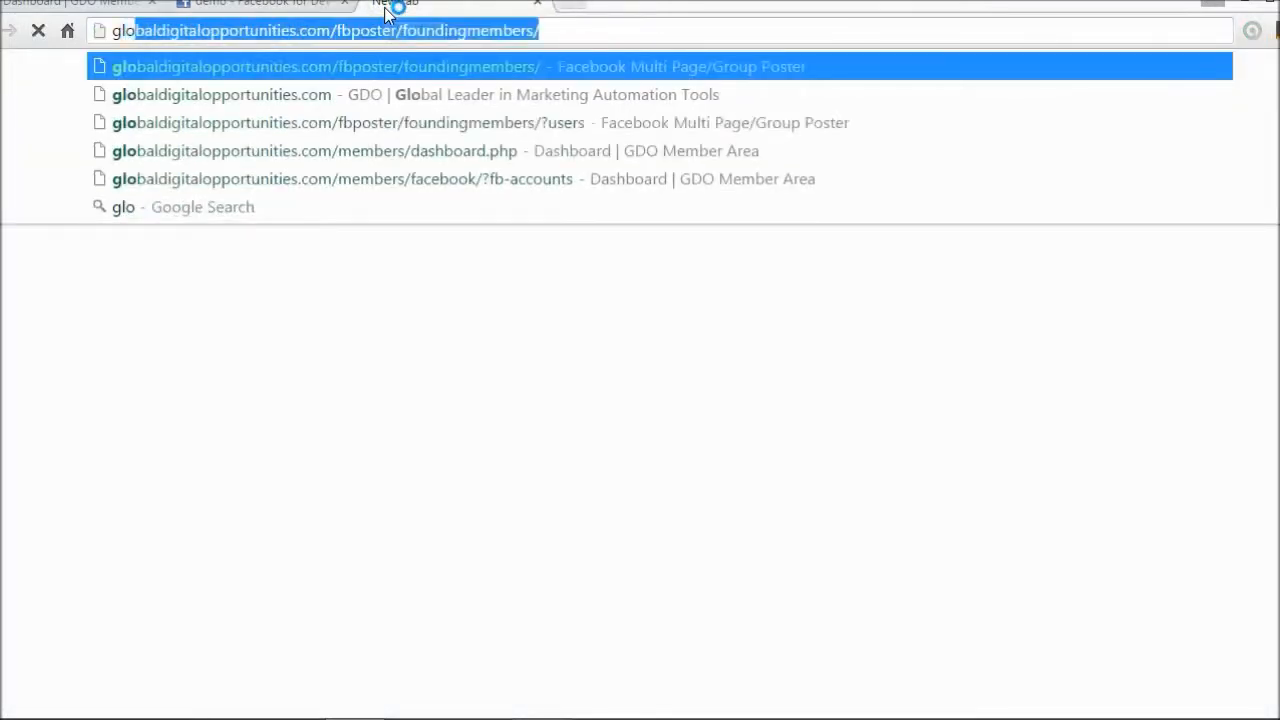
key(Down)
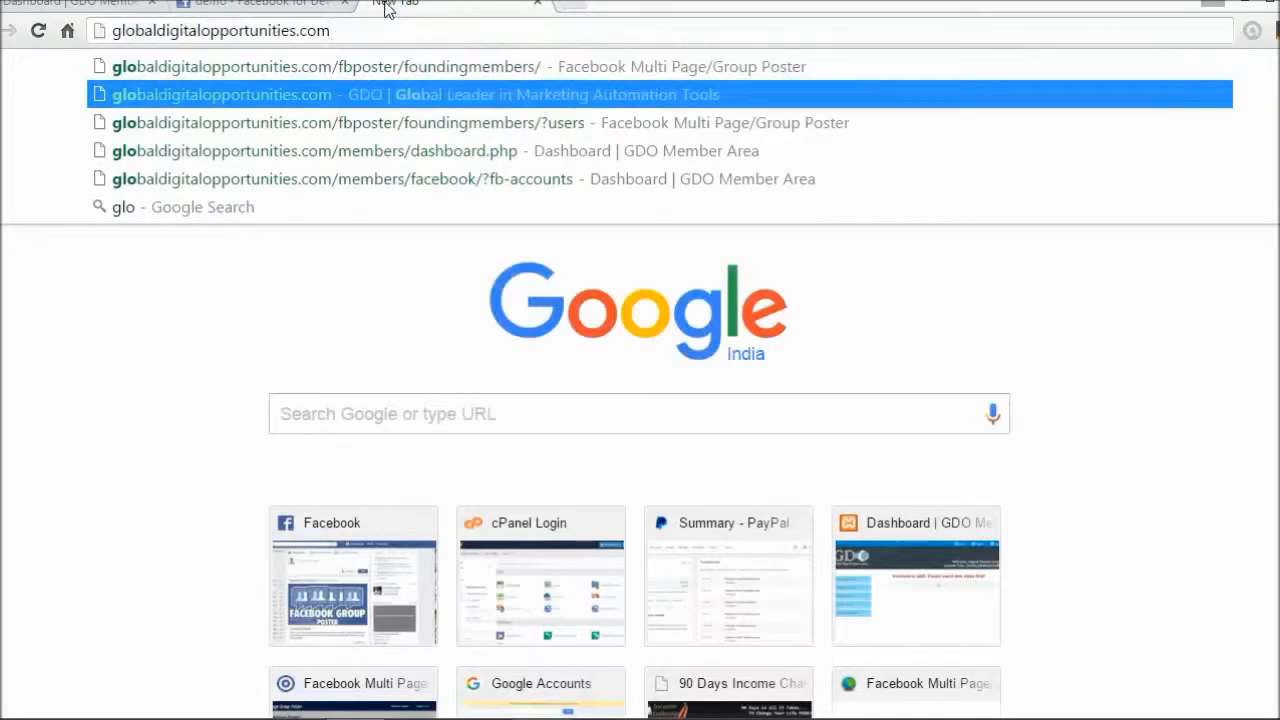
key(ctrl+a)
key(ctrl+c)
click(265, 4)
click(451, 338)
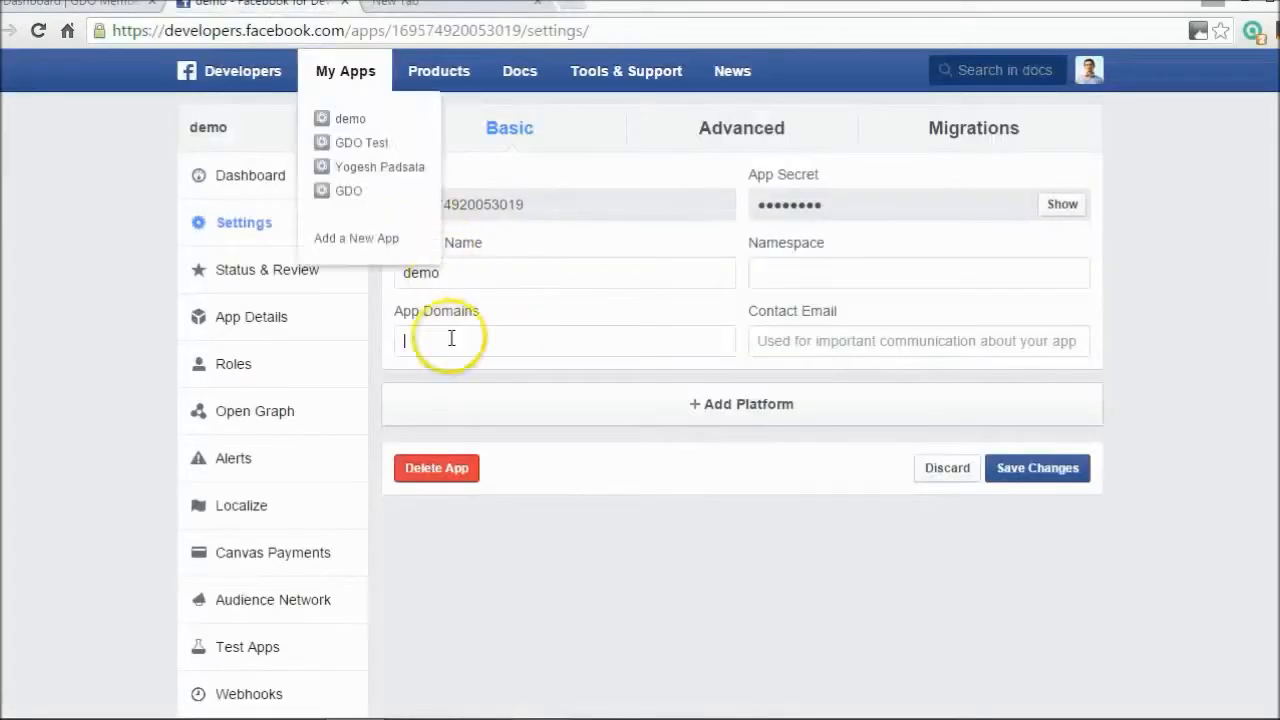
key(ctrl+v)
click(656, 492)
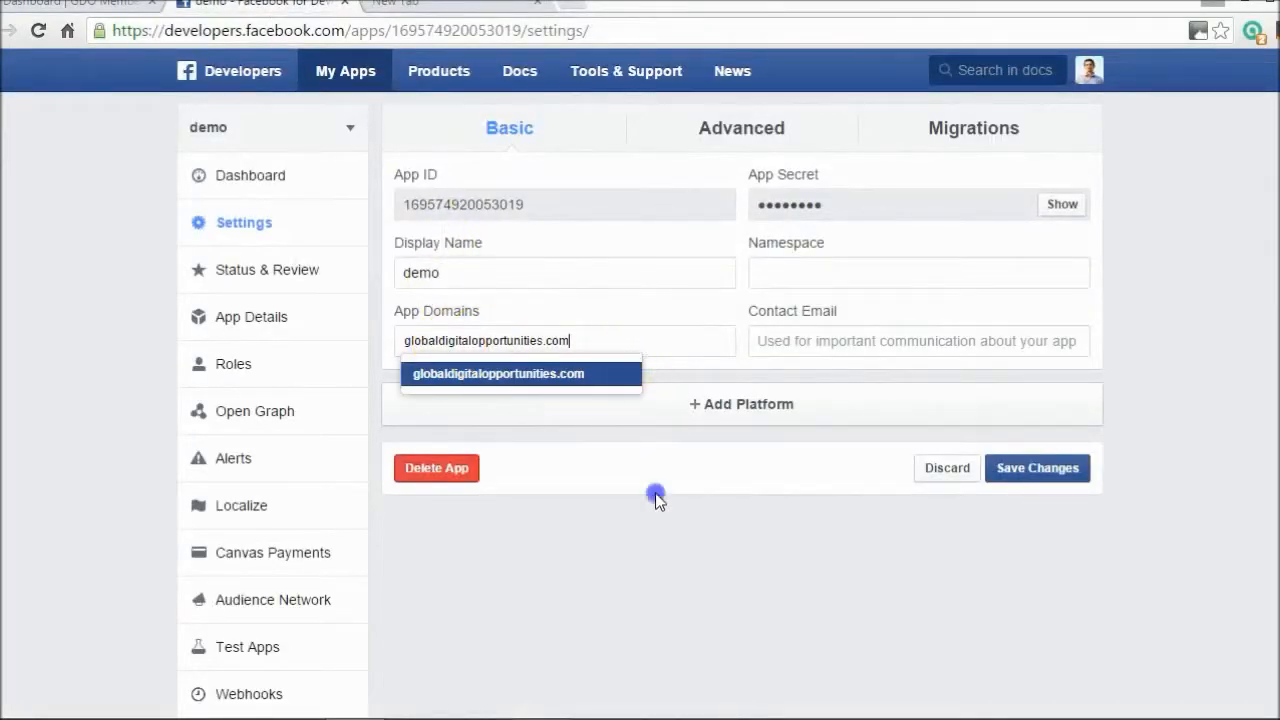
Confirm globaldigitalopportunities.com as the app domain and fill in the contact email from the autofill suggestion.
click(586, 341)
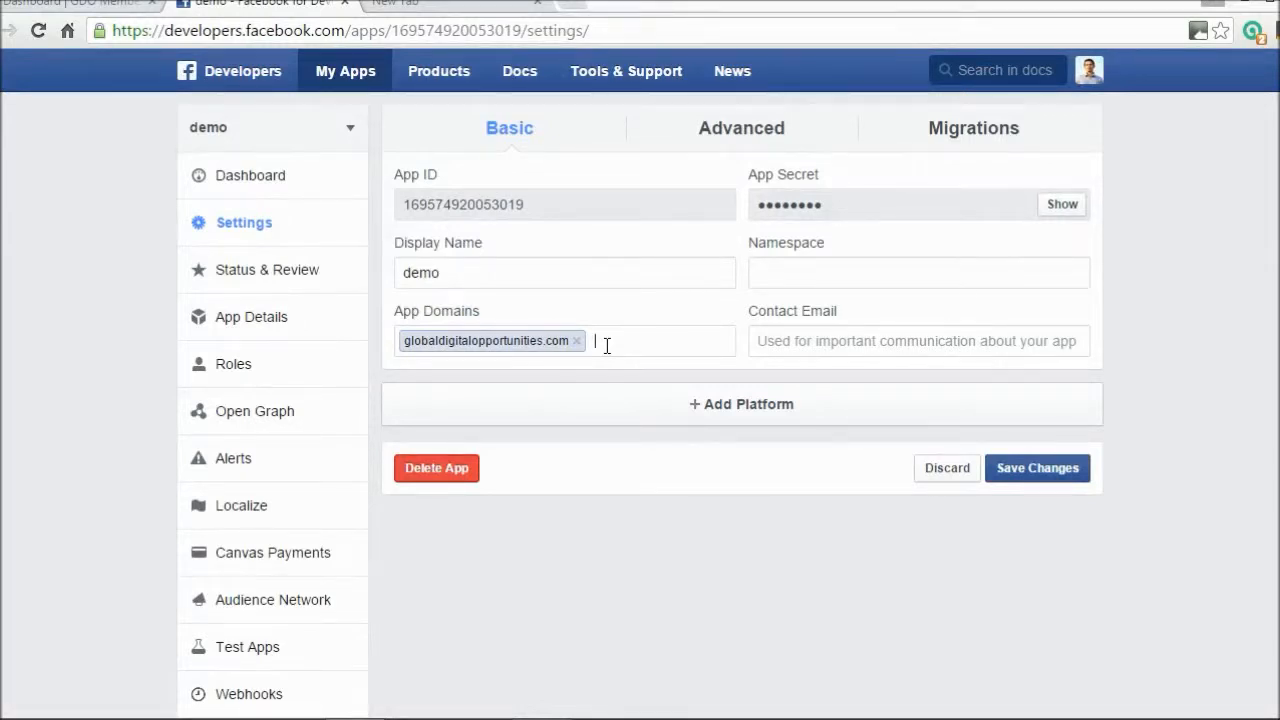
click(607, 346)
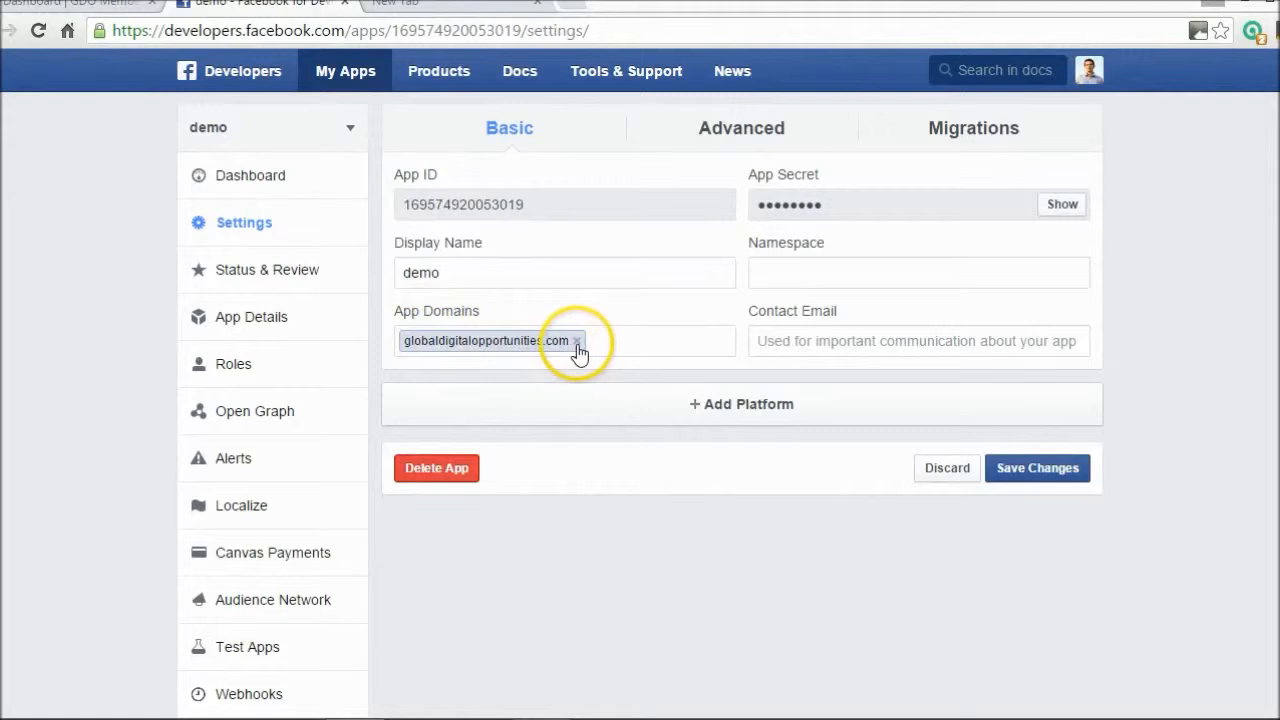
click(795, 340)
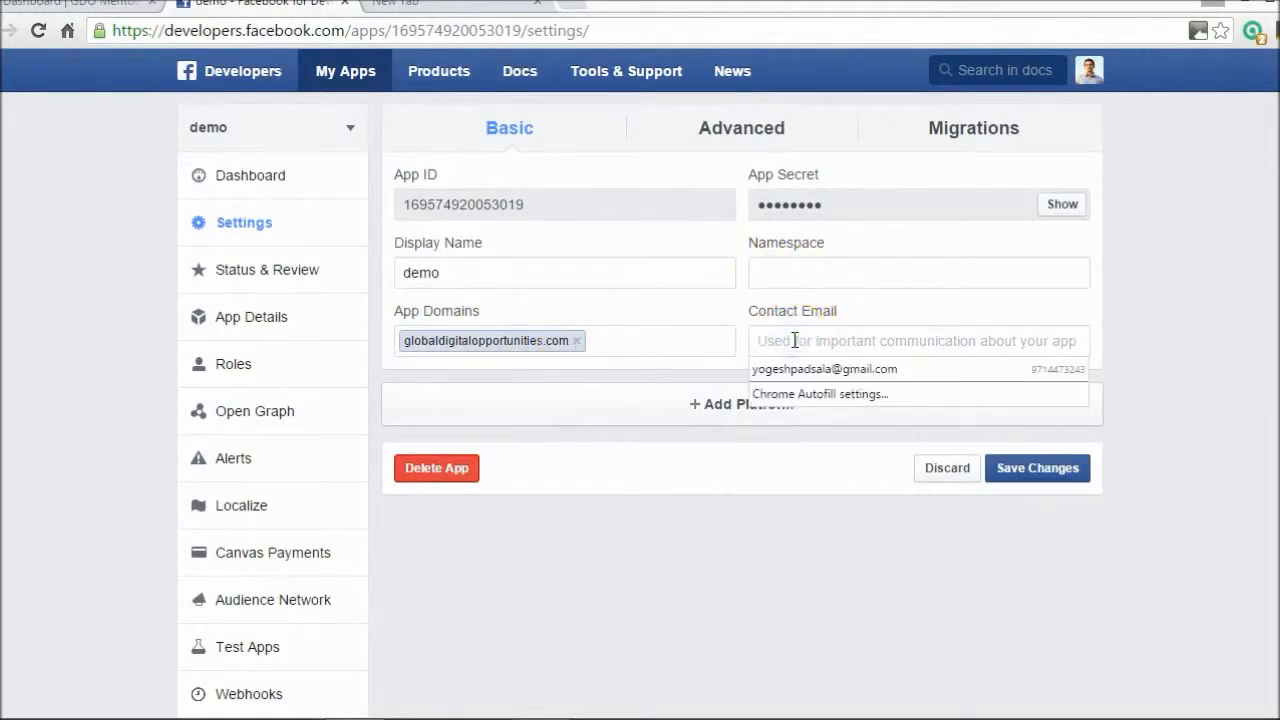
click(795, 369)
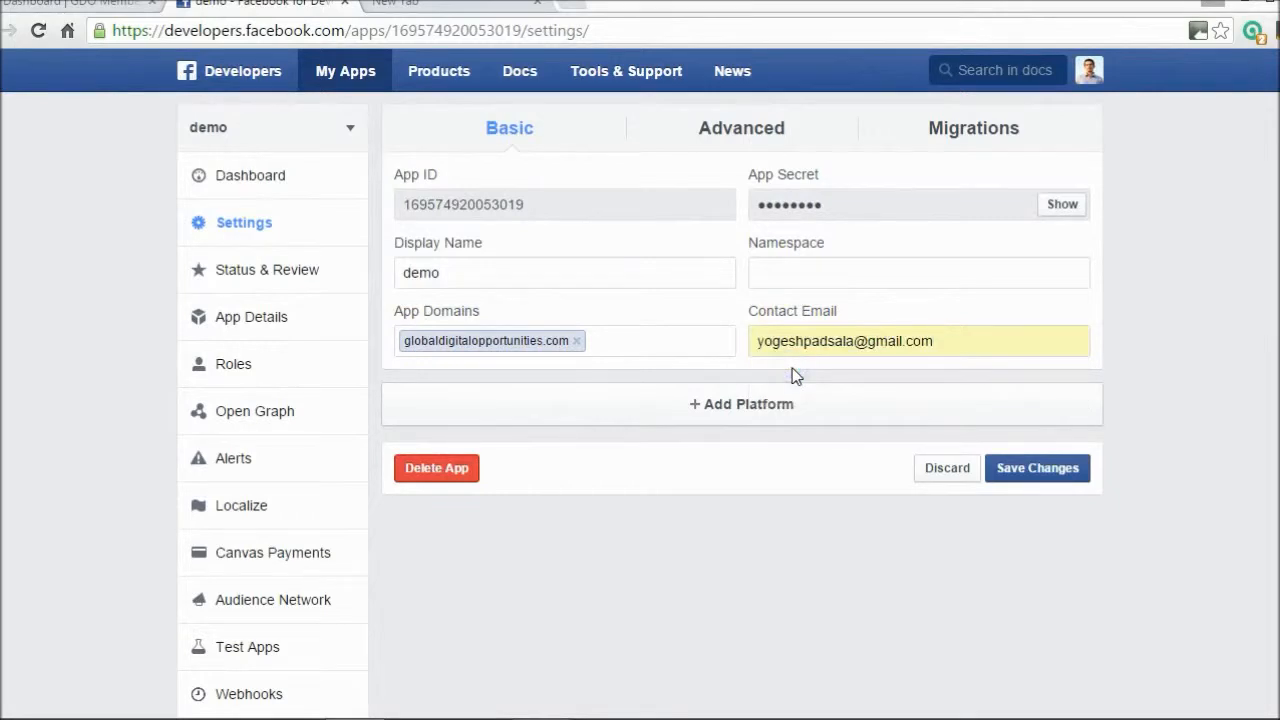
click(718, 408)
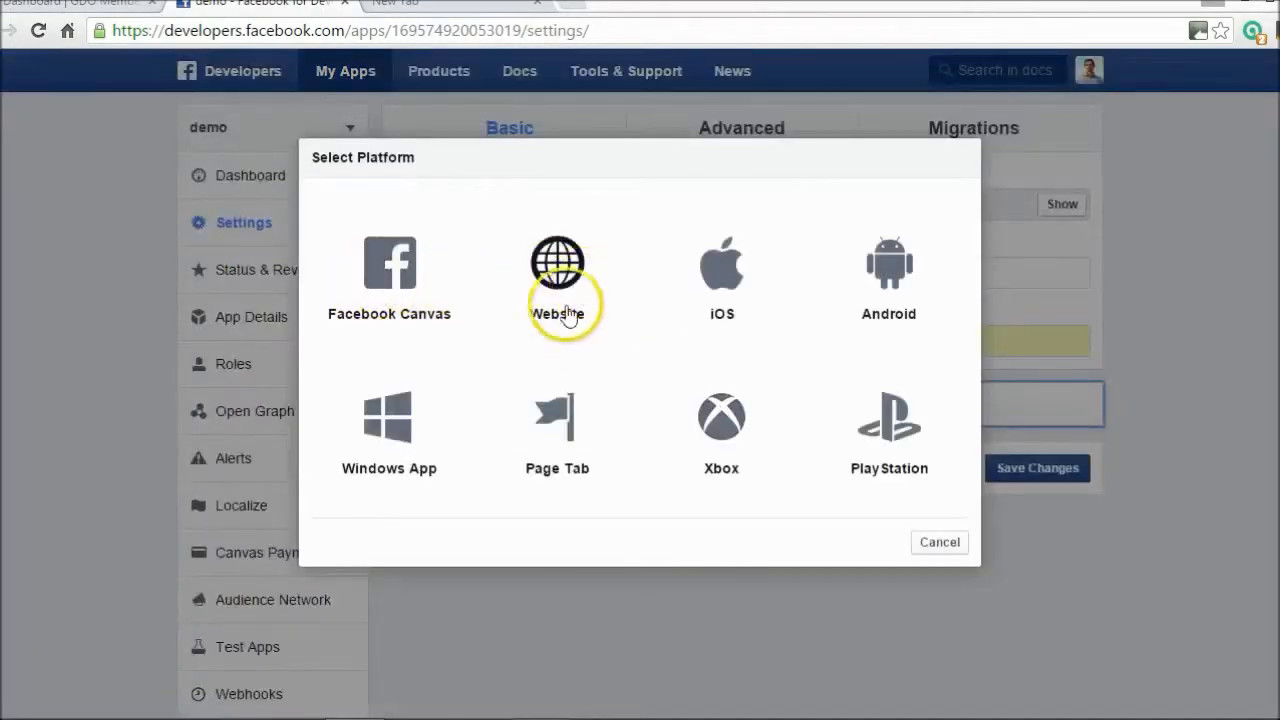
click(562, 270)
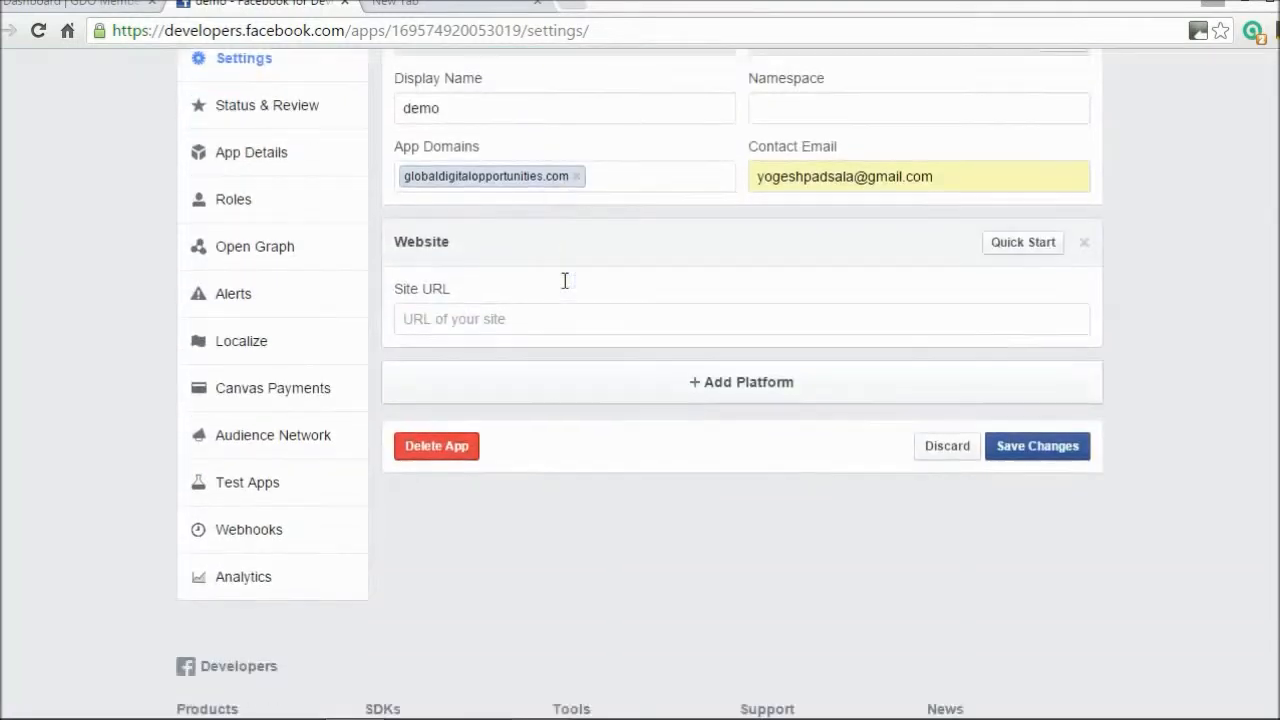
click(497, 247)
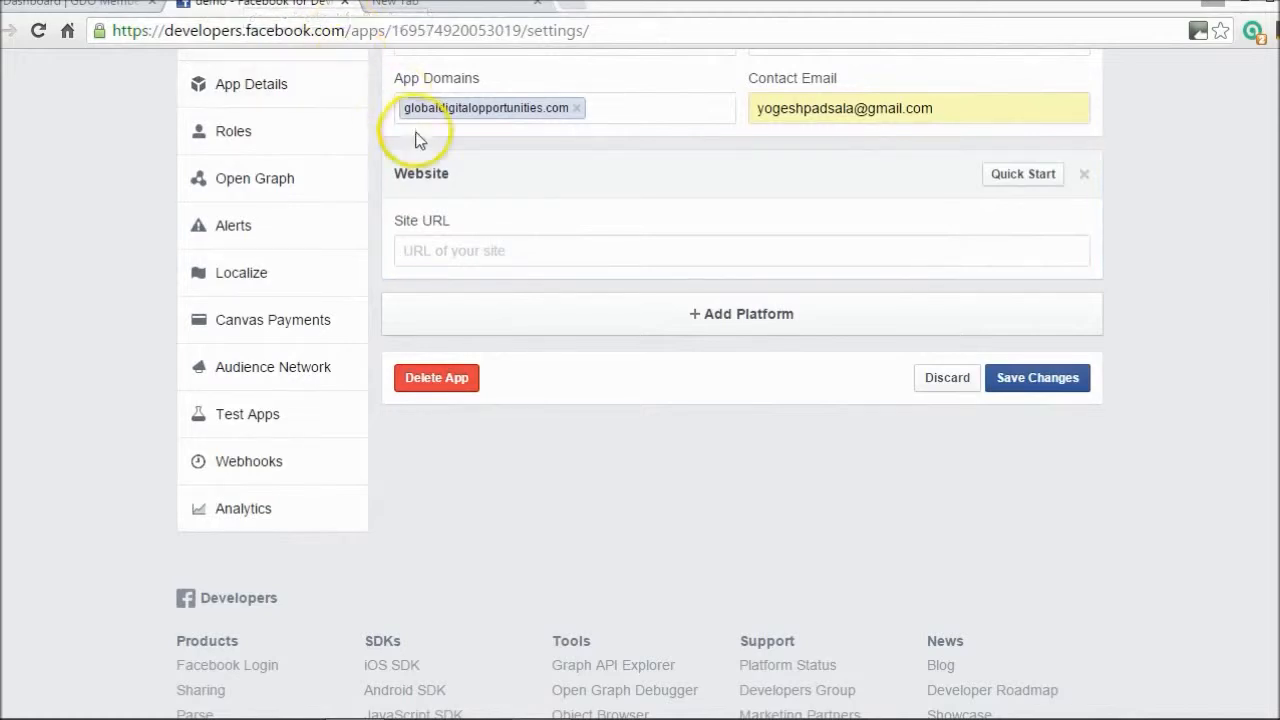
key(ctrl+v)
click(406, 250)
text(http://)
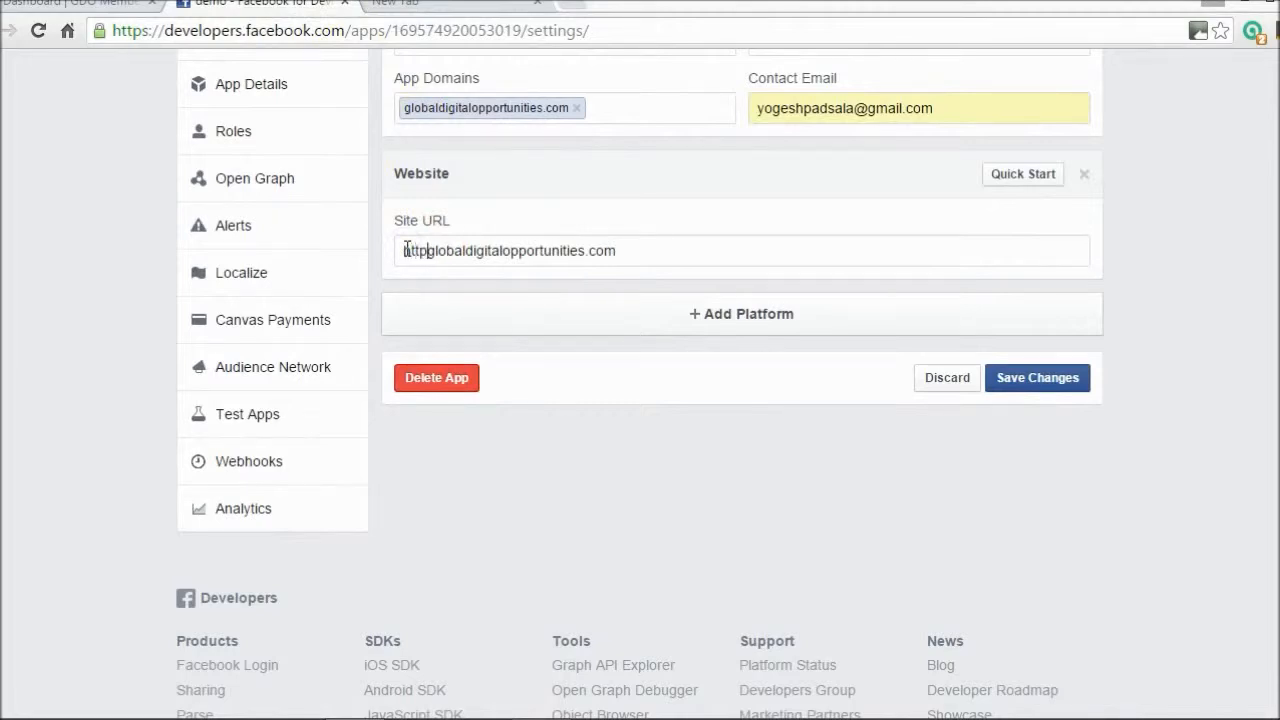
click(843, 271)
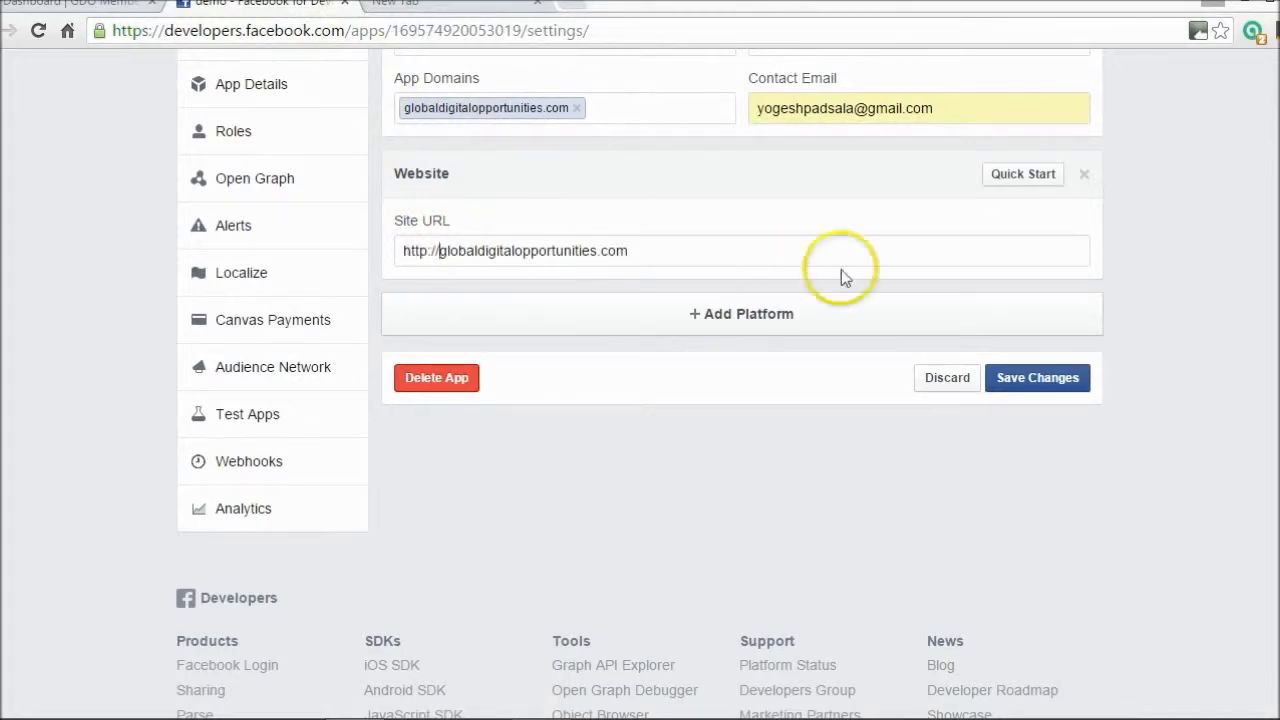
Check the Site URL against the app domain and save the demo app's basic settings.
scroll(543, 323, up, 2)
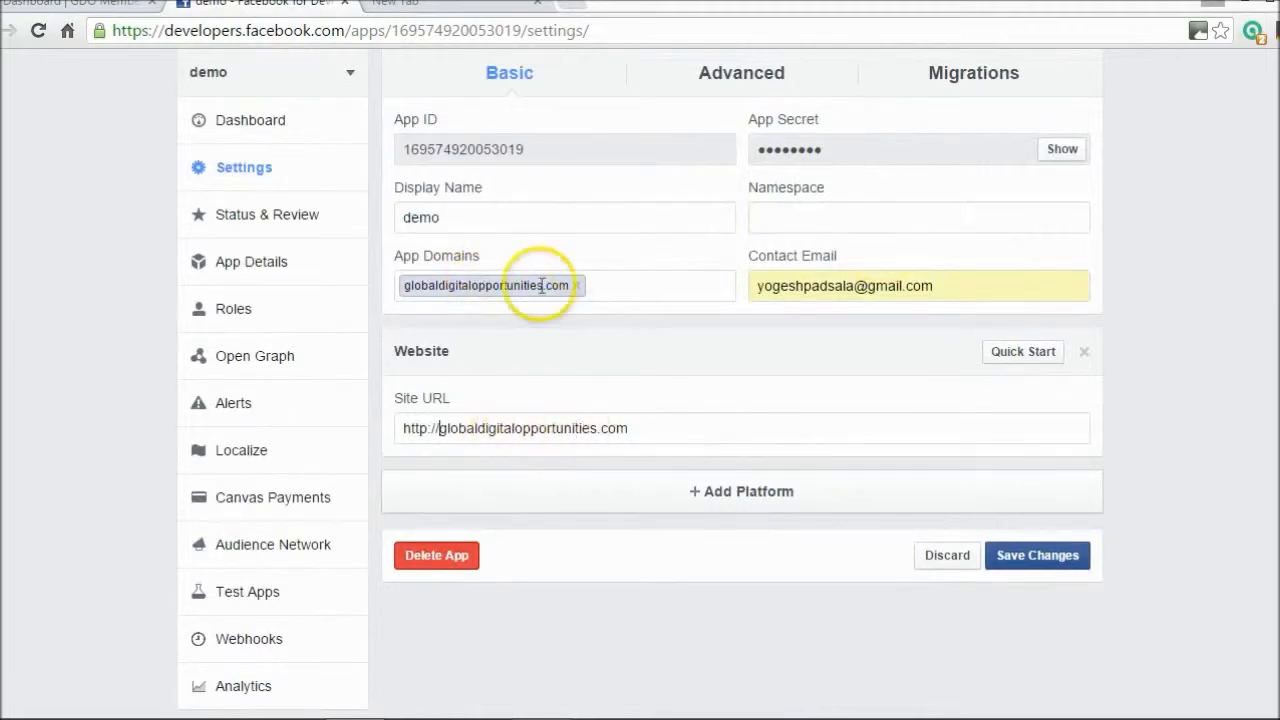
click(590, 428)
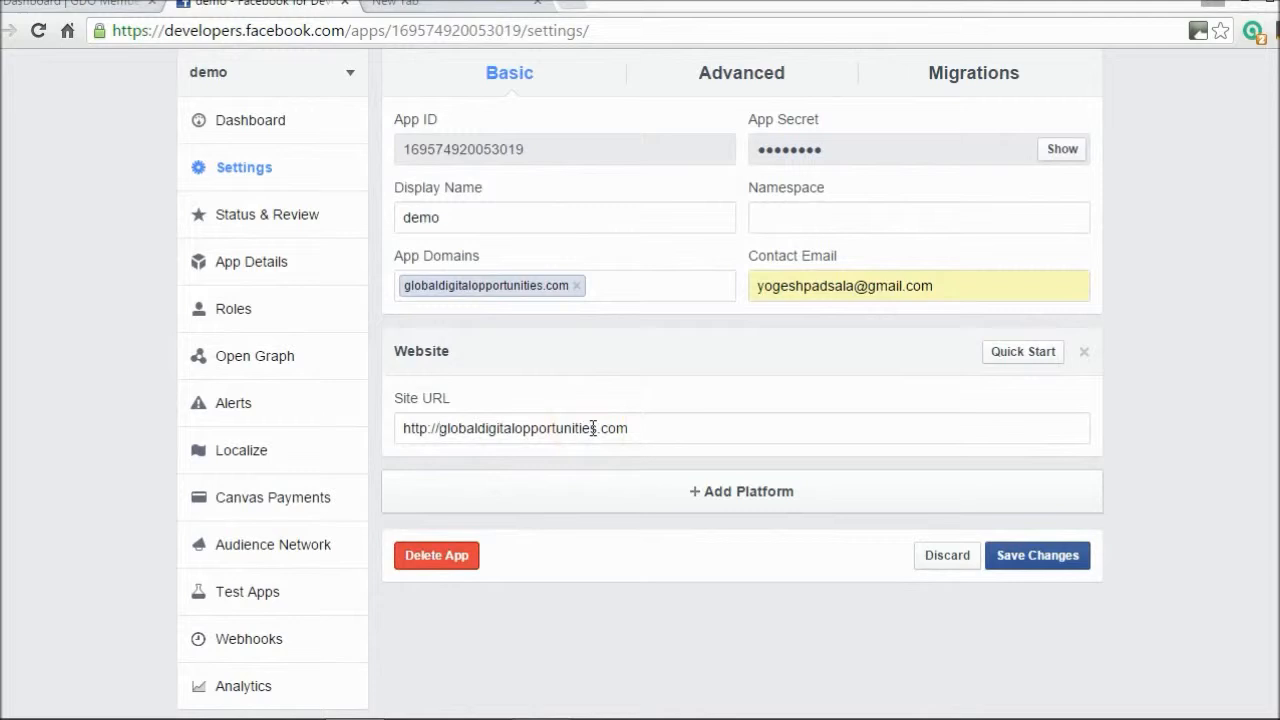
drag(608, 428, 471, 429)
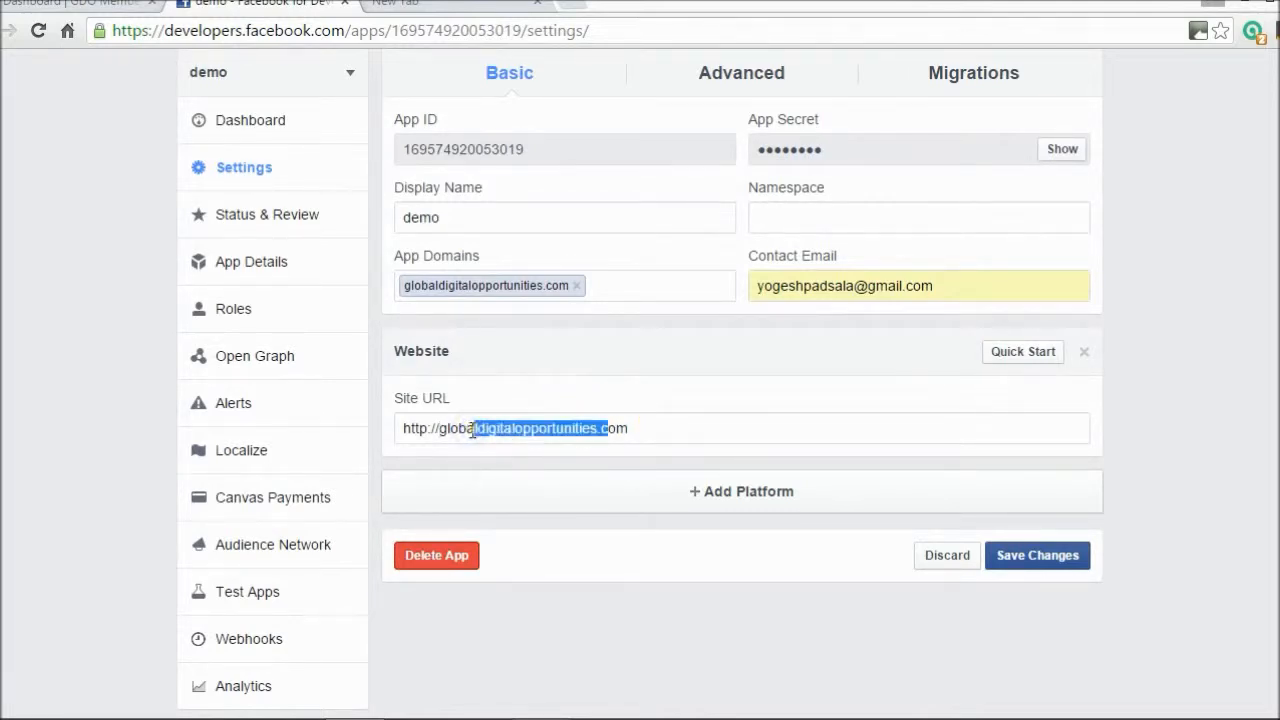
click(473, 429)
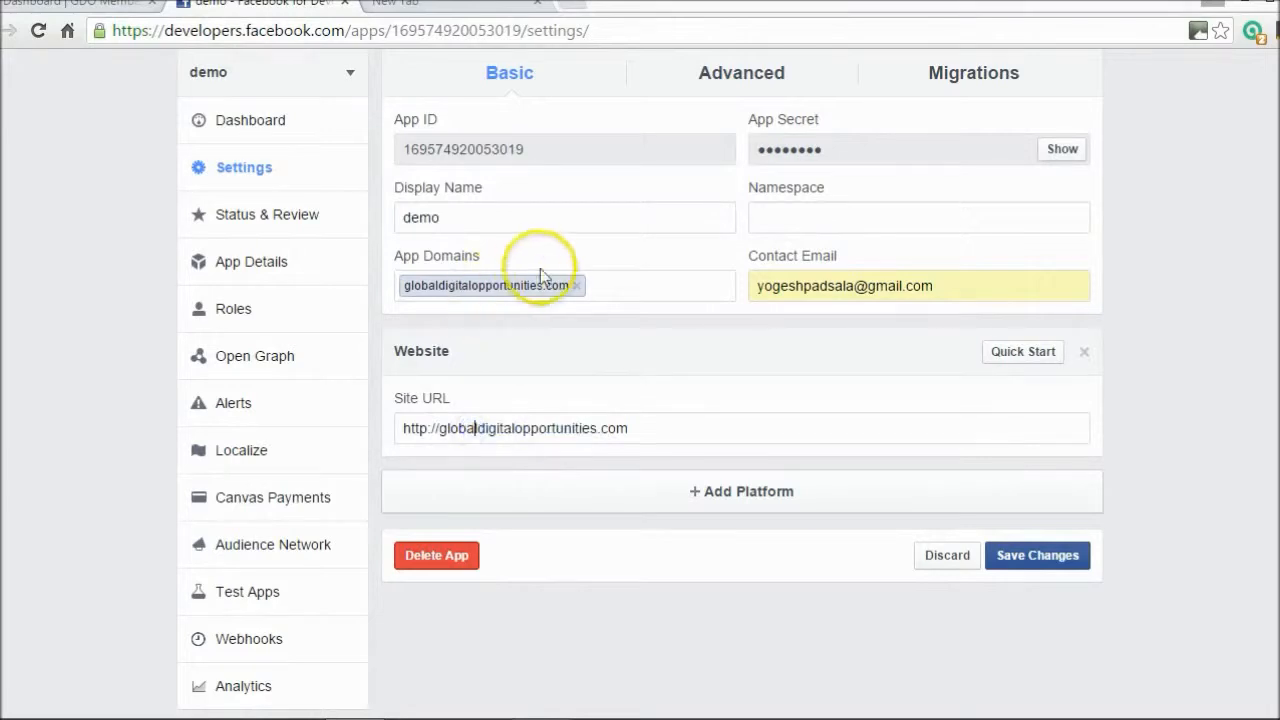
click(1046, 565)
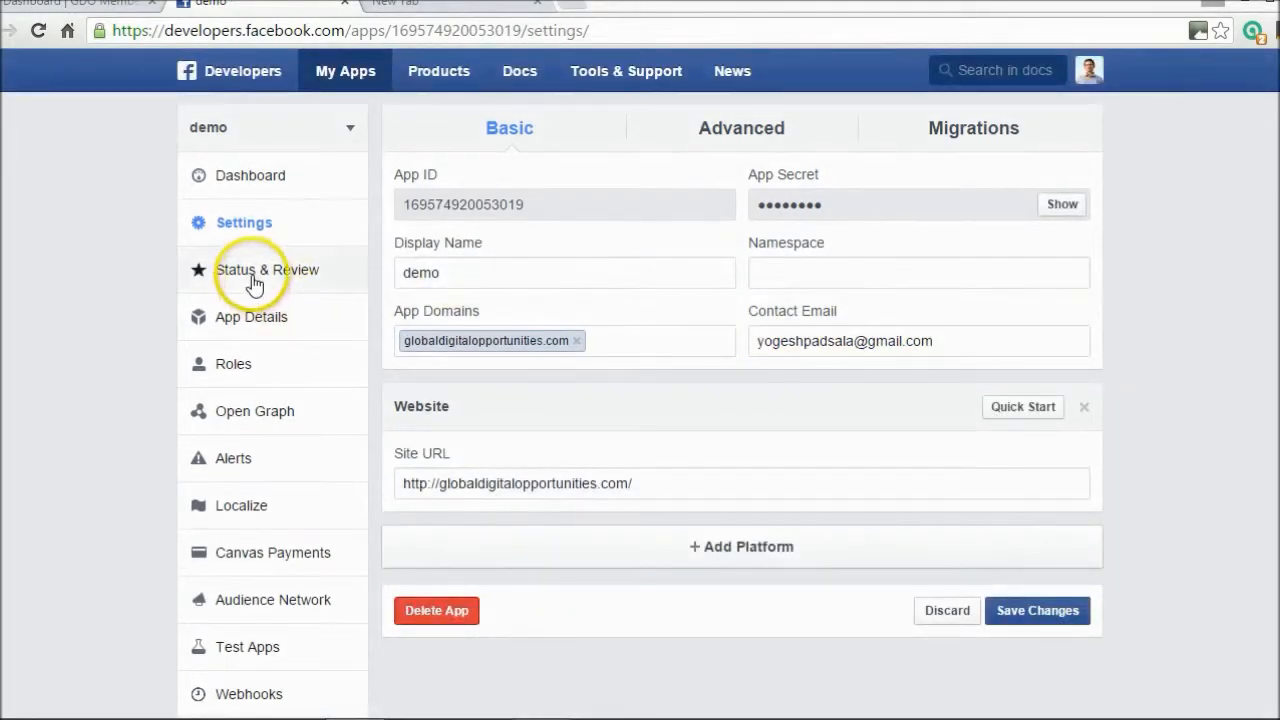
Make the demo app and its live features available to the general public in Status & Review, confirming the change.
click(279, 281)
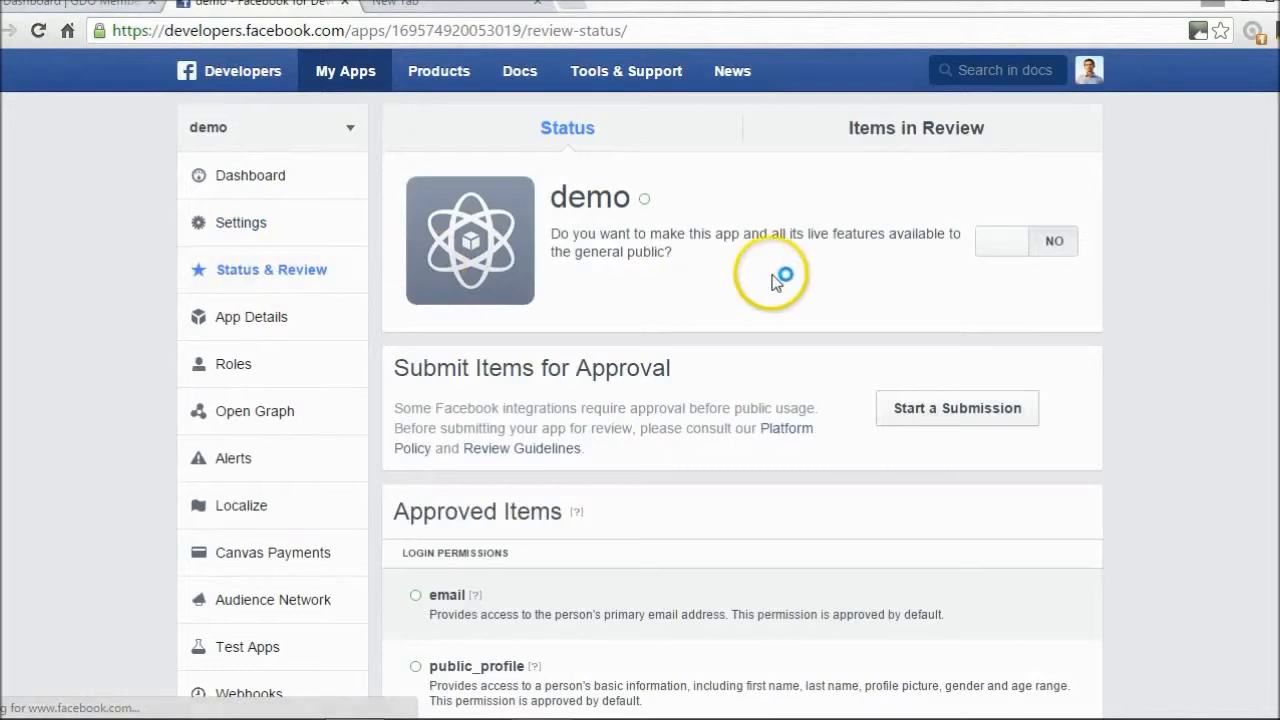
click(1034, 253)
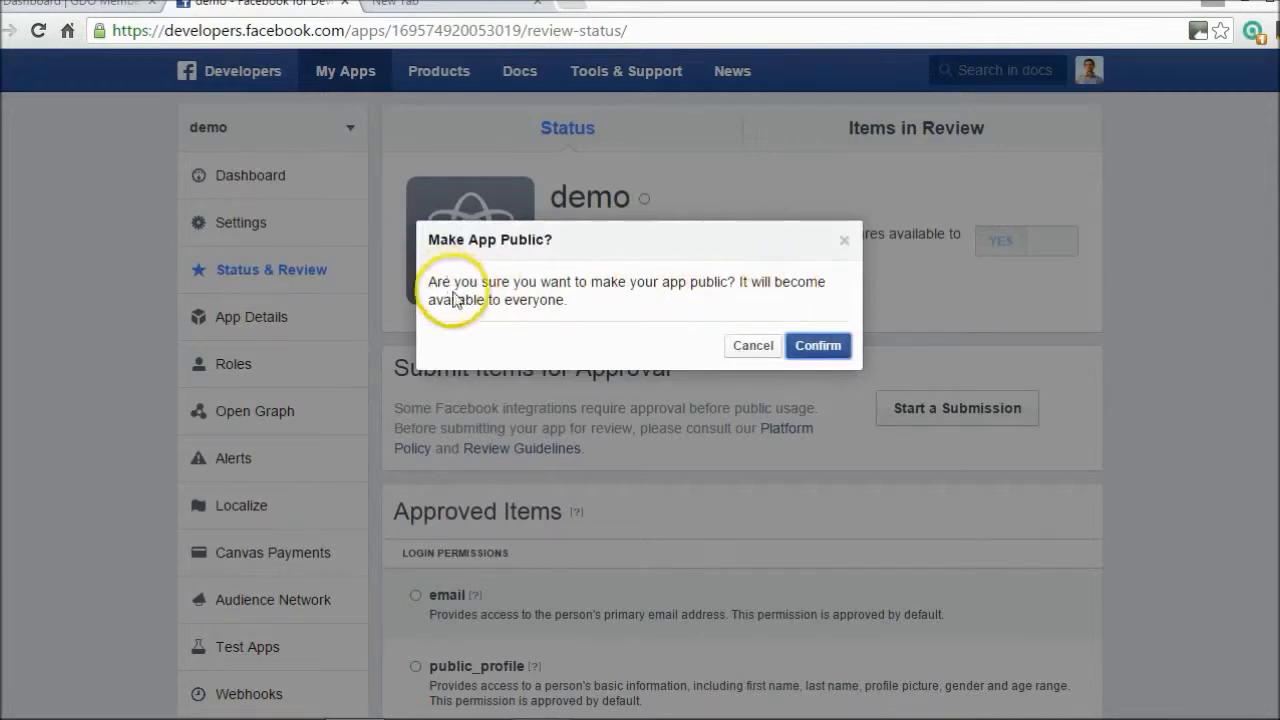
click(818, 346)
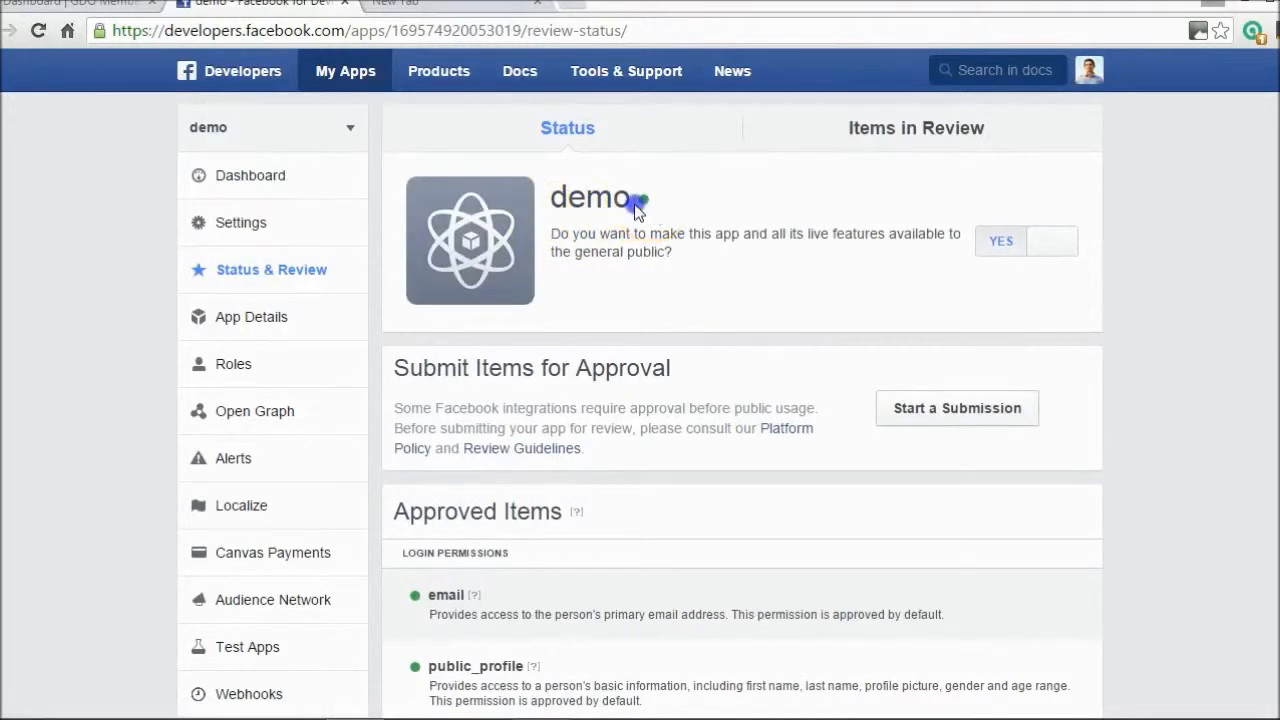
Show the App Secret on the demo app's dashboard and copy the App ID into GDO's Add New FB Account form.
click(251, 172)
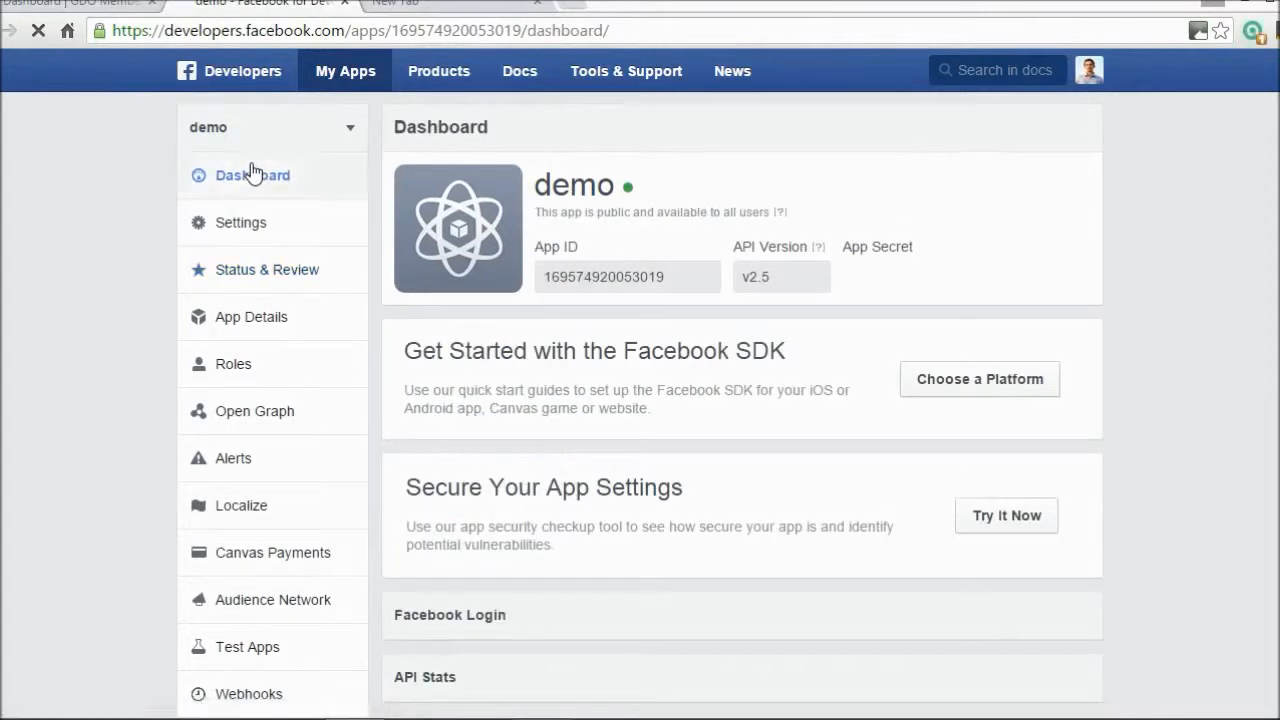
click(1068, 277)
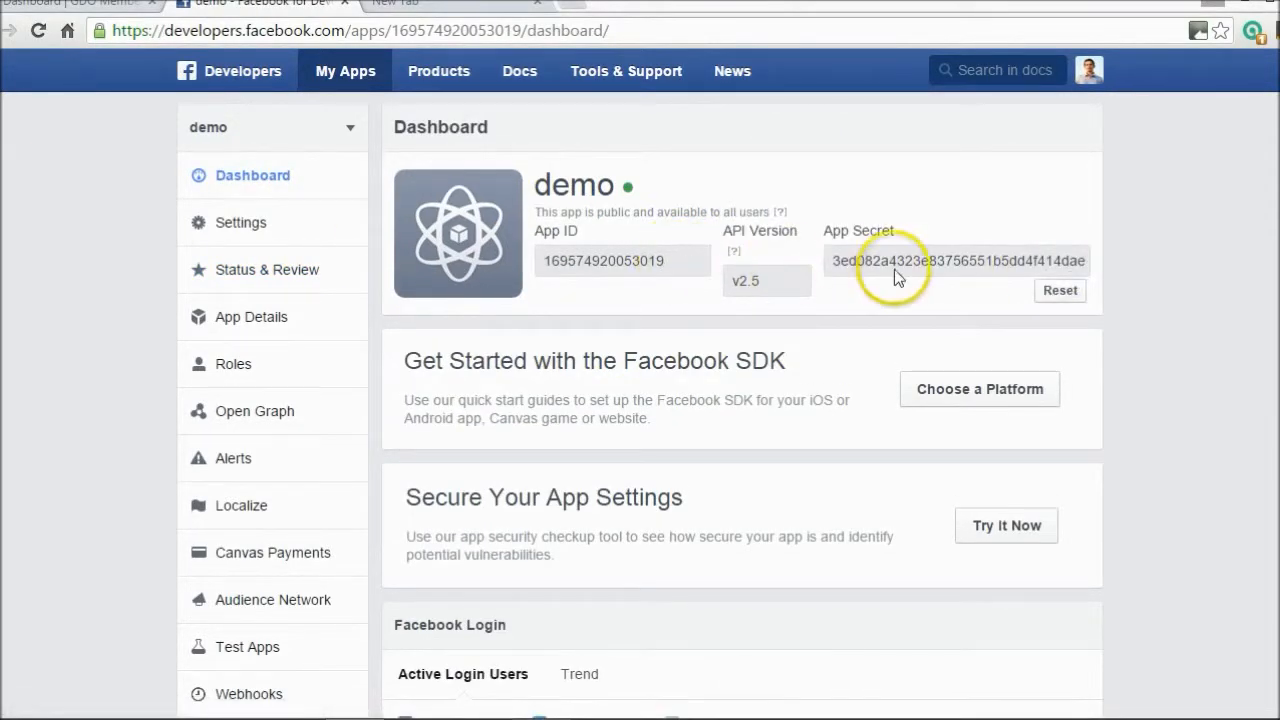
double_click(634, 258)
key(ctrl+c)
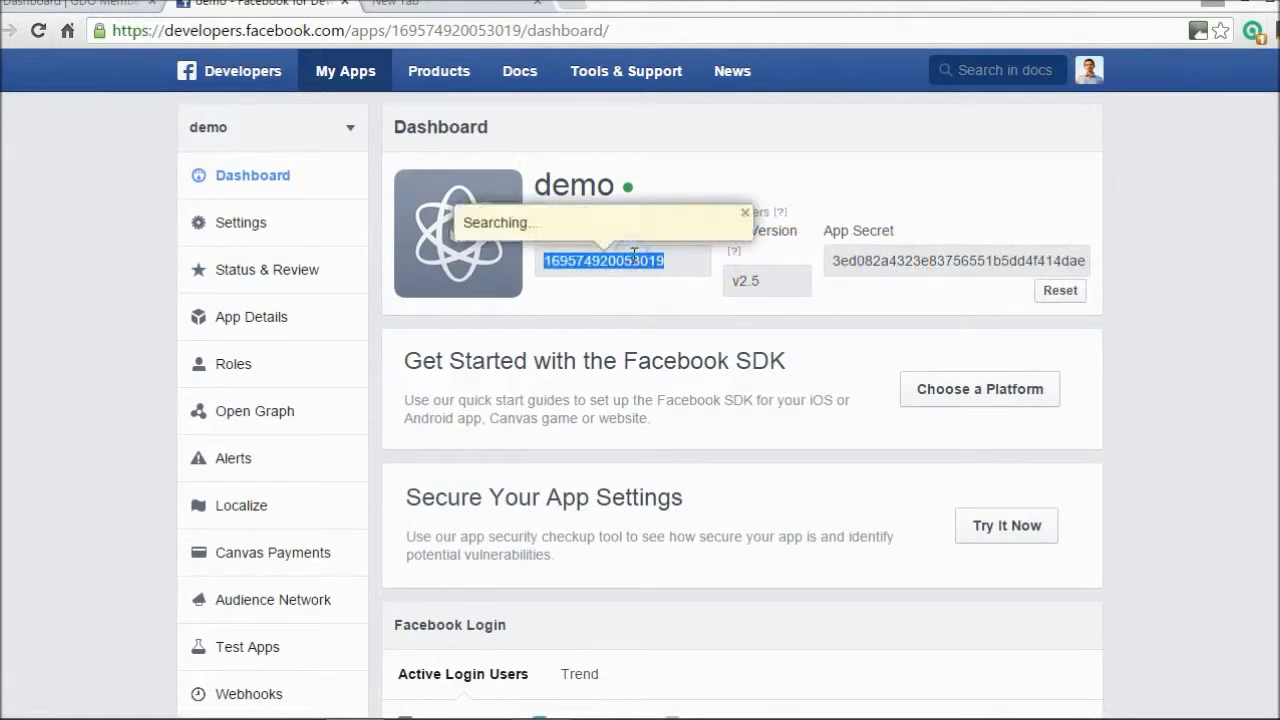
click(87, 4)
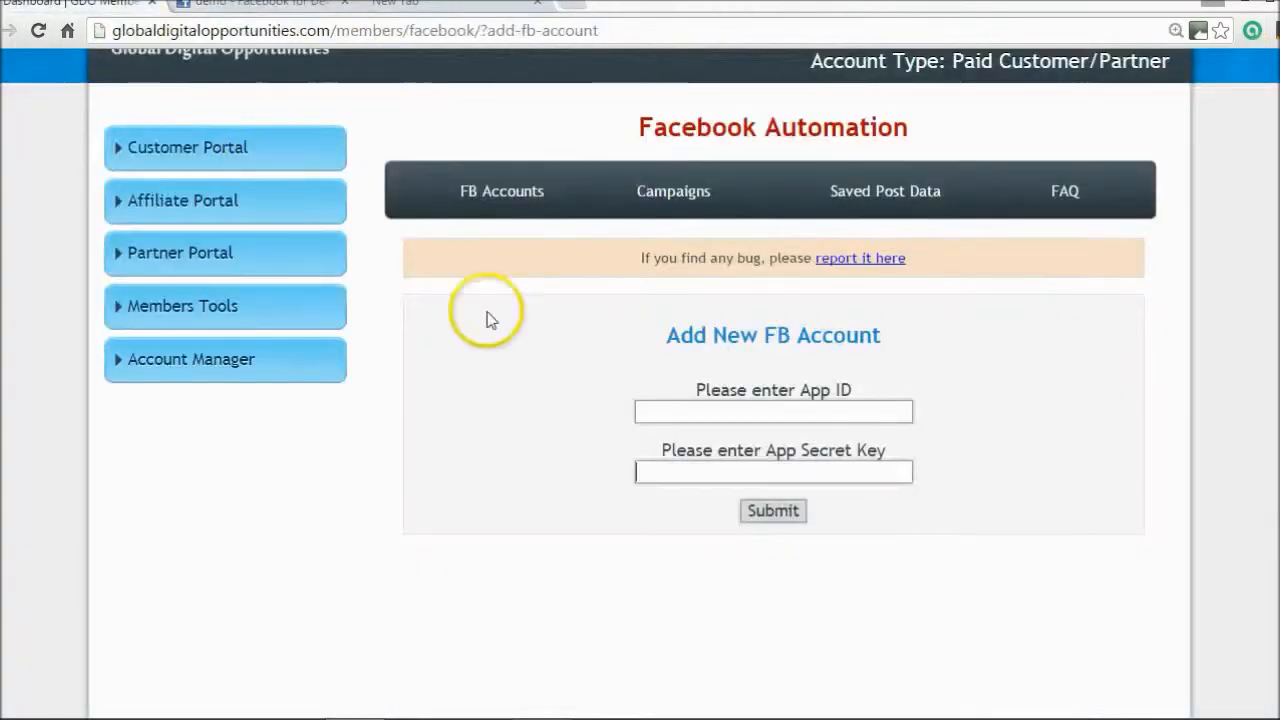
click(660, 411)
key(ctrl+v)
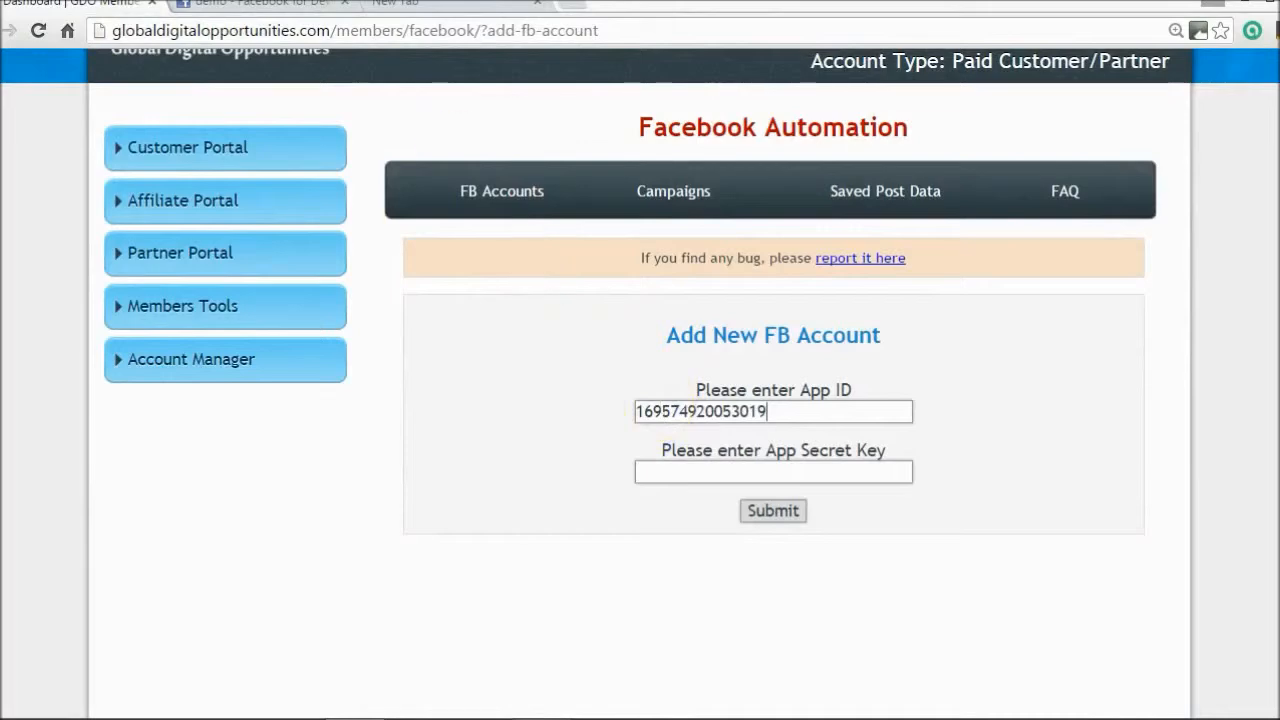
Copy the App Secret from the demo app's dashboard into the App Secret Key field of GDO's form and submit it.
key(ctrl+Tab)
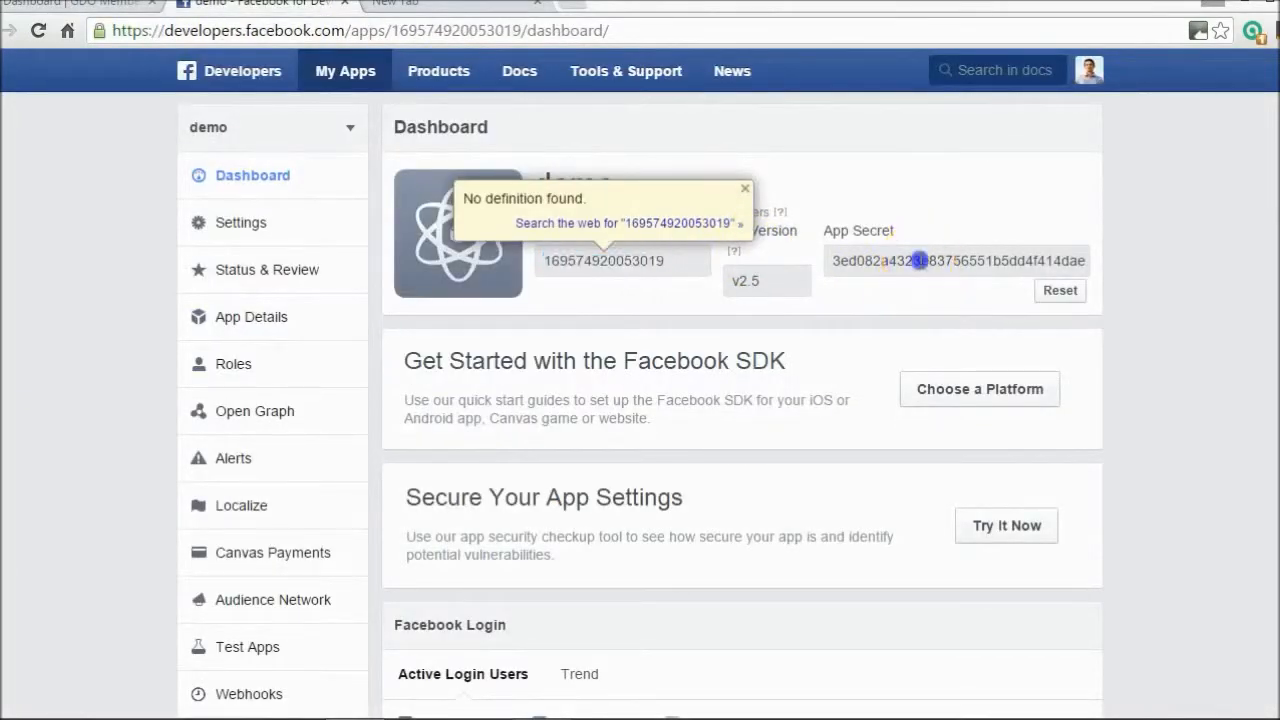
double_click(918, 260)
key(ctrl+c)
click(2, 4)
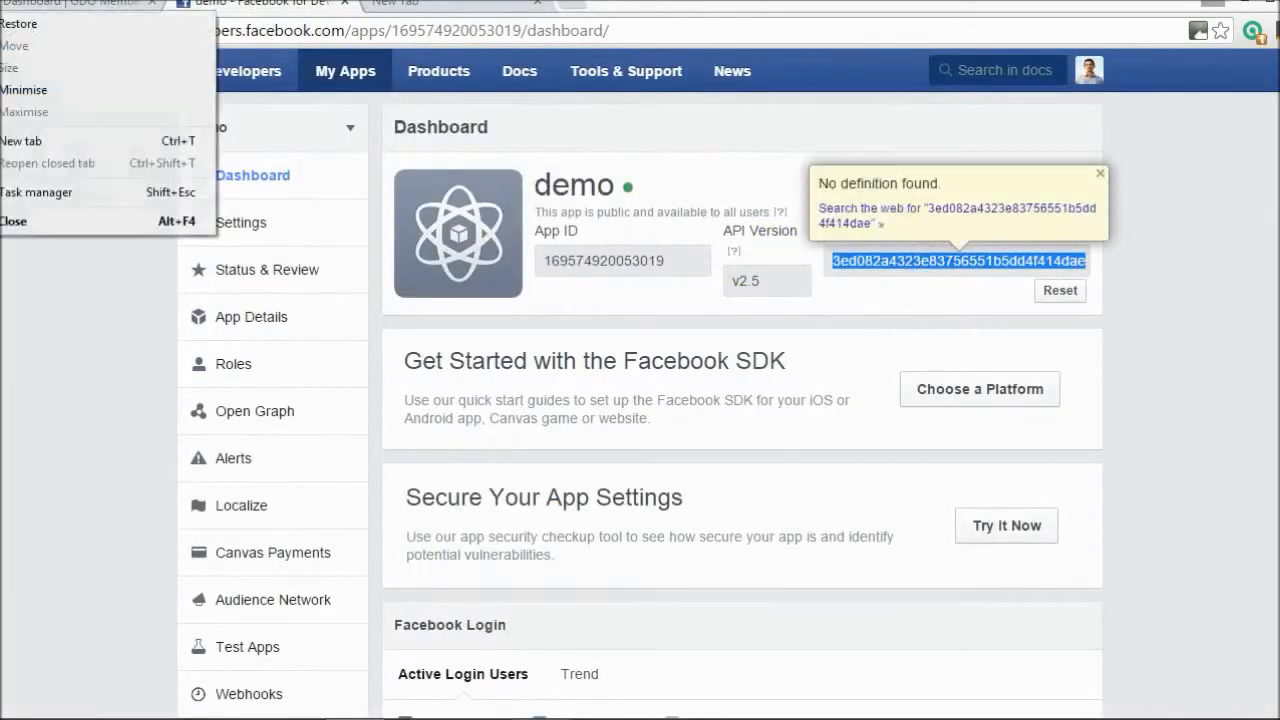
click(72, 4)
click(668, 473)
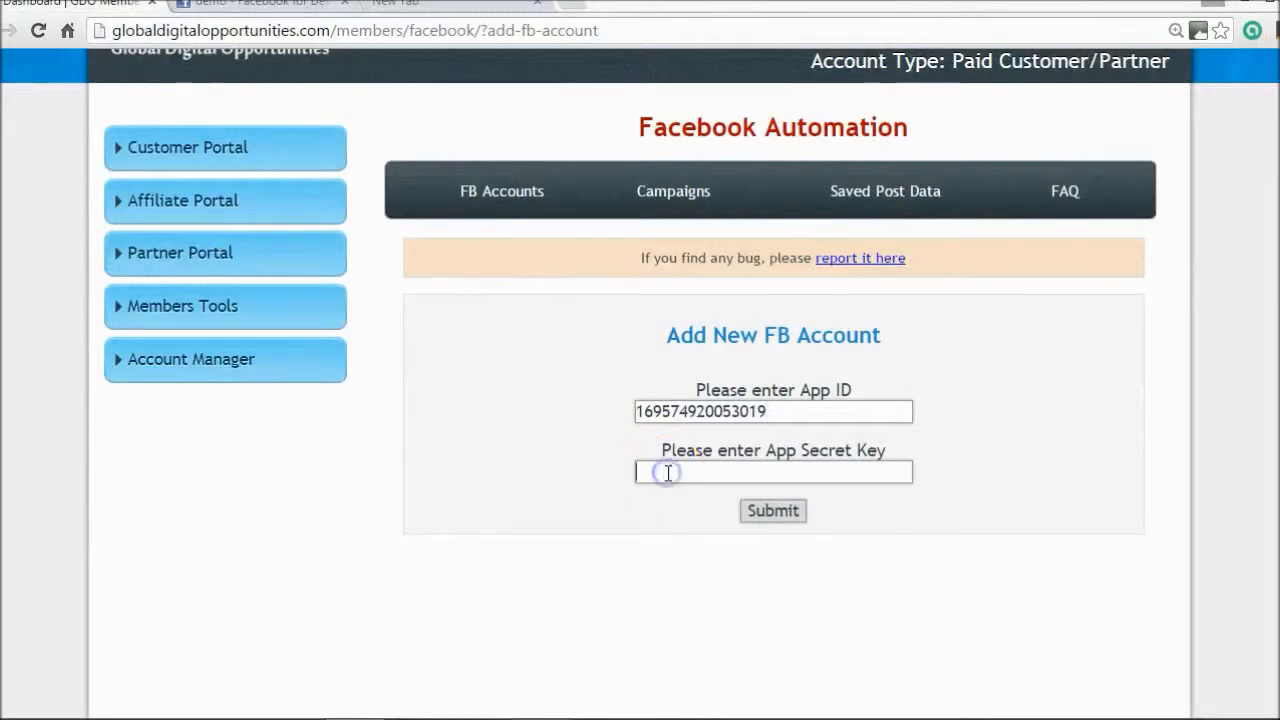
key(ctrl+v)
click(748, 511)
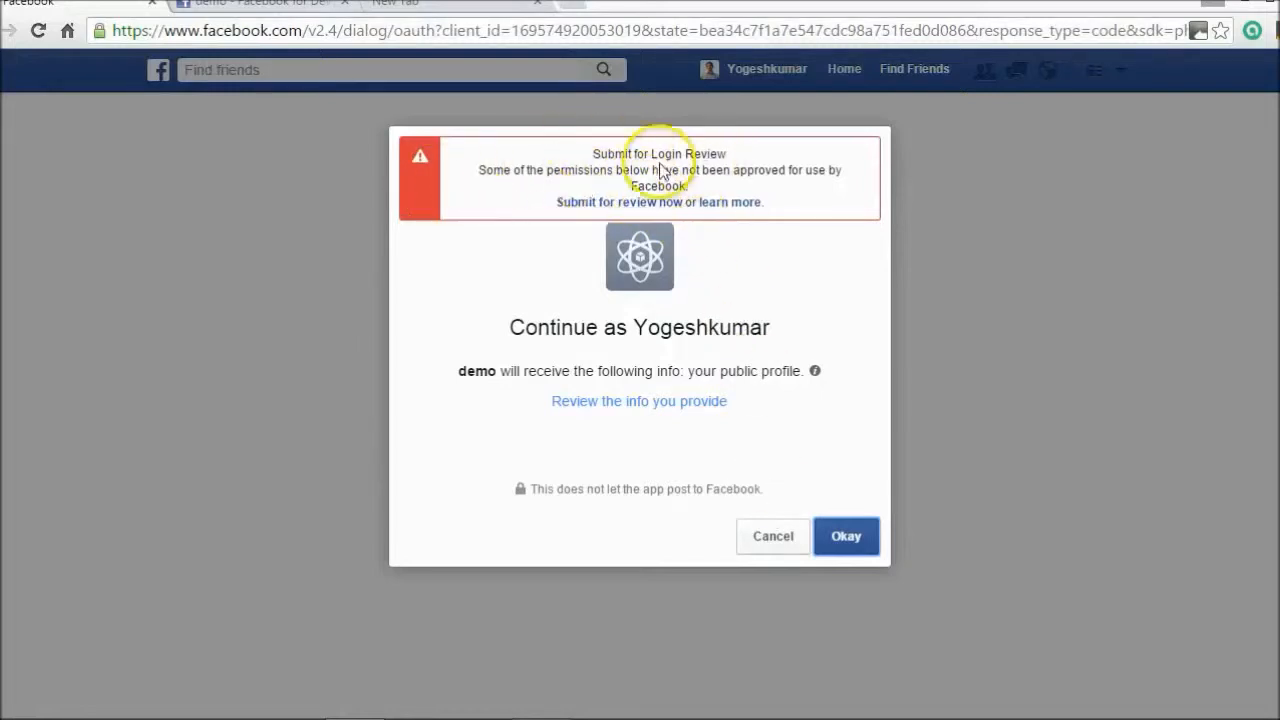
Authorize the demo app on Facebook, accepting profile access and setting the audience of its posts to Public.
click(855, 533)
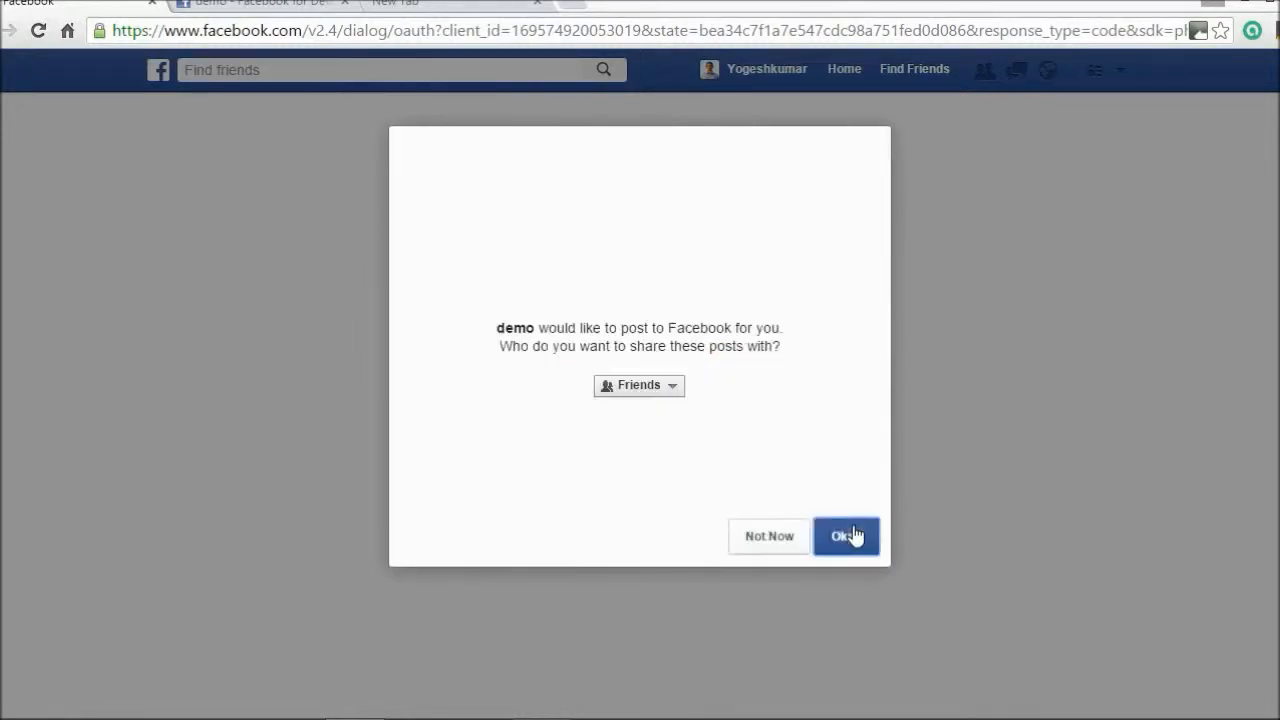
click(652, 390)
click(648, 410)
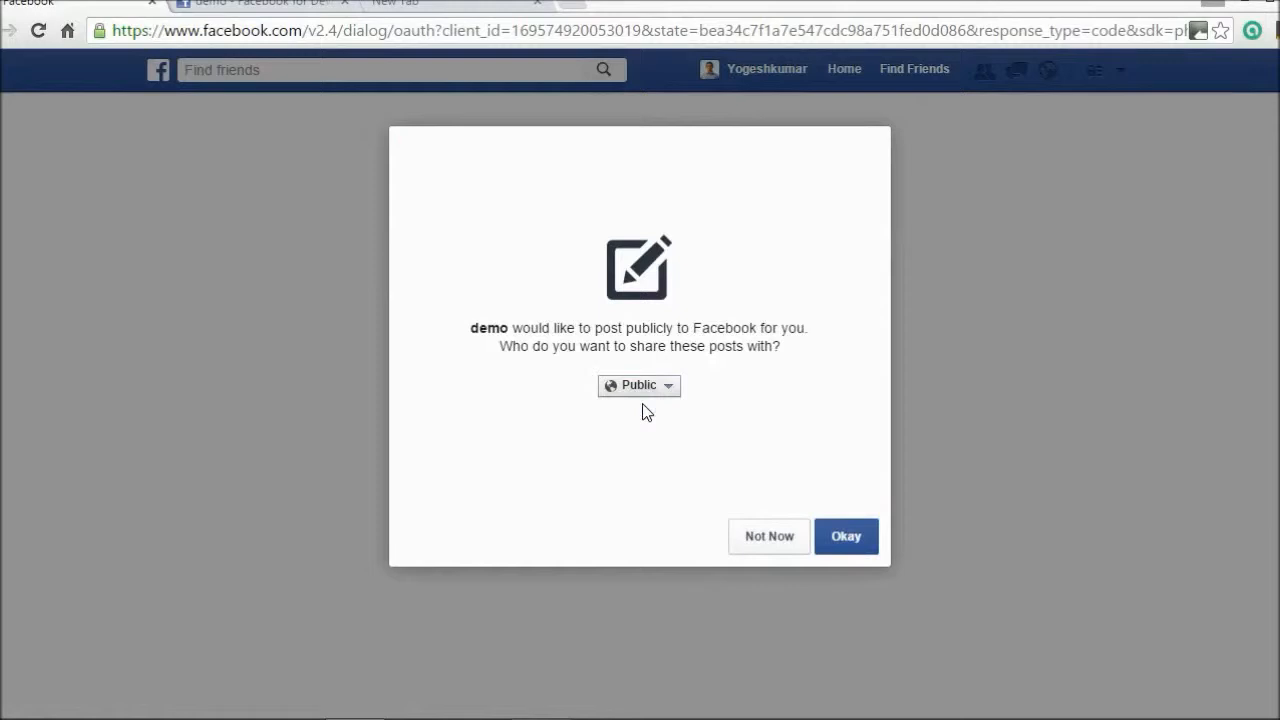
click(852, 545)
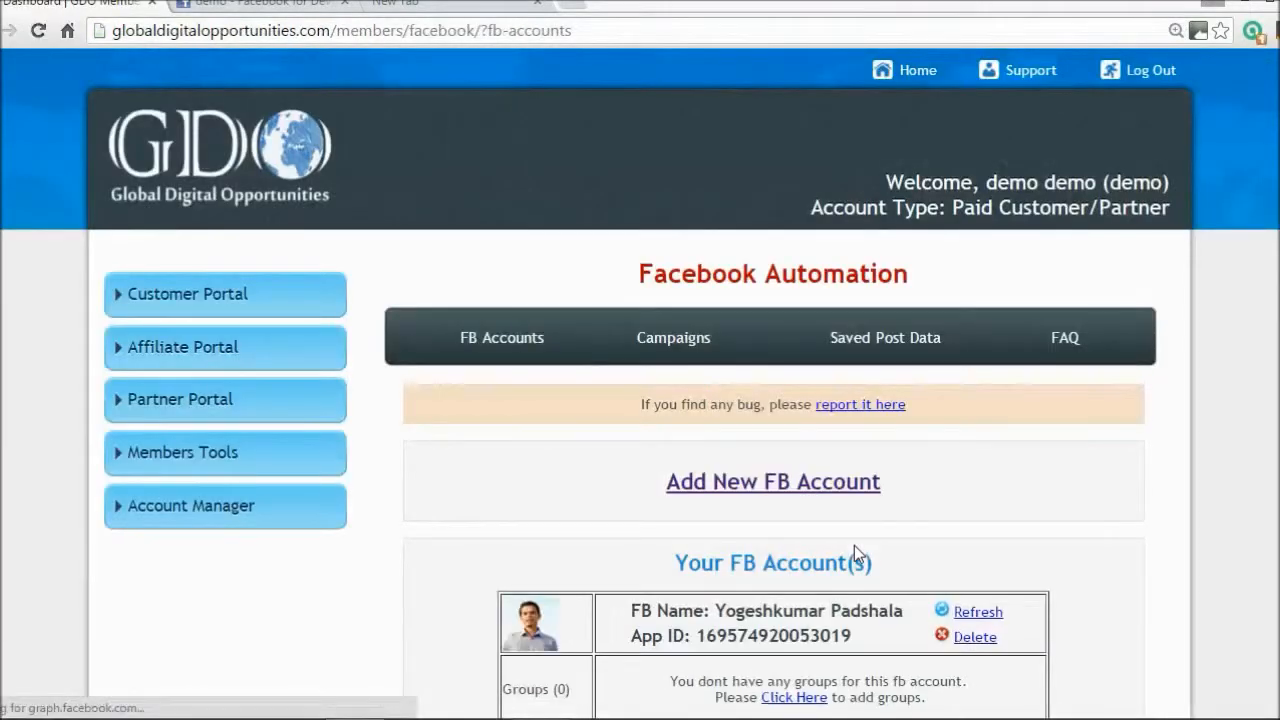
Review the added FB account's groups, pages and friends rows, and open its form for adding groups.
scroll(854, 545, down, 3)
scroll(914, 284, down, 1)
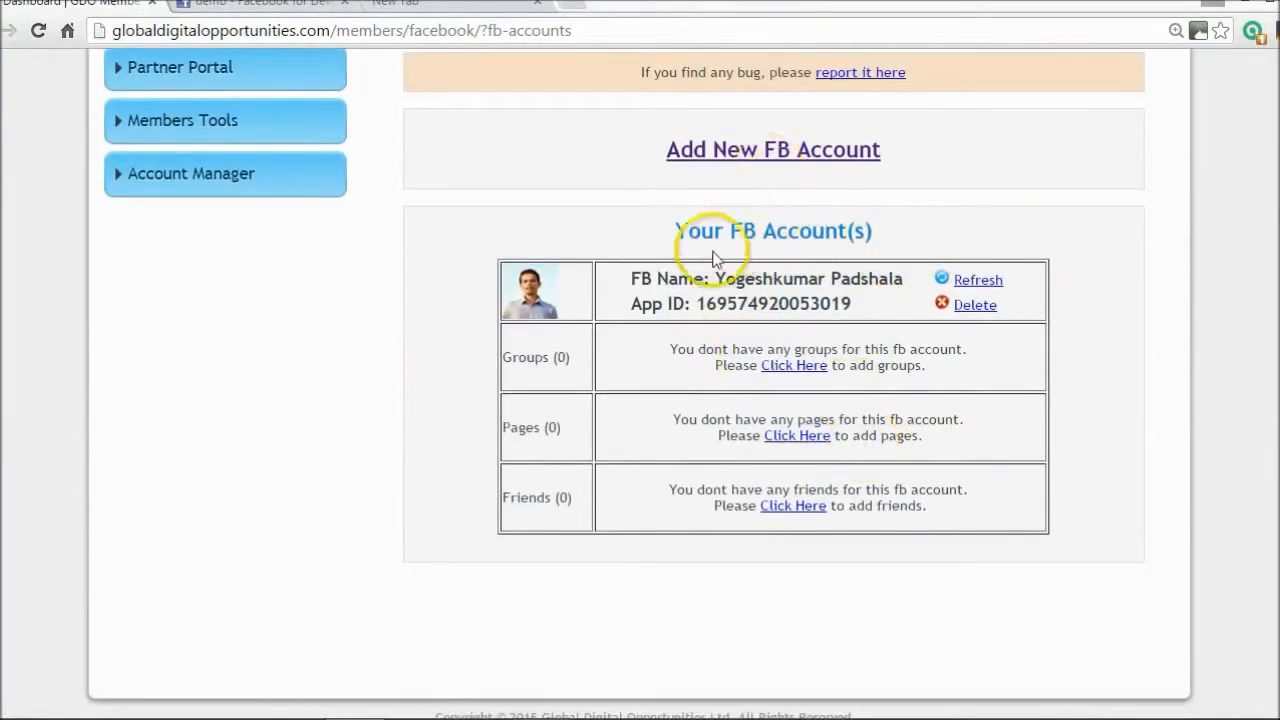
drag(678, 231, 848, 237)
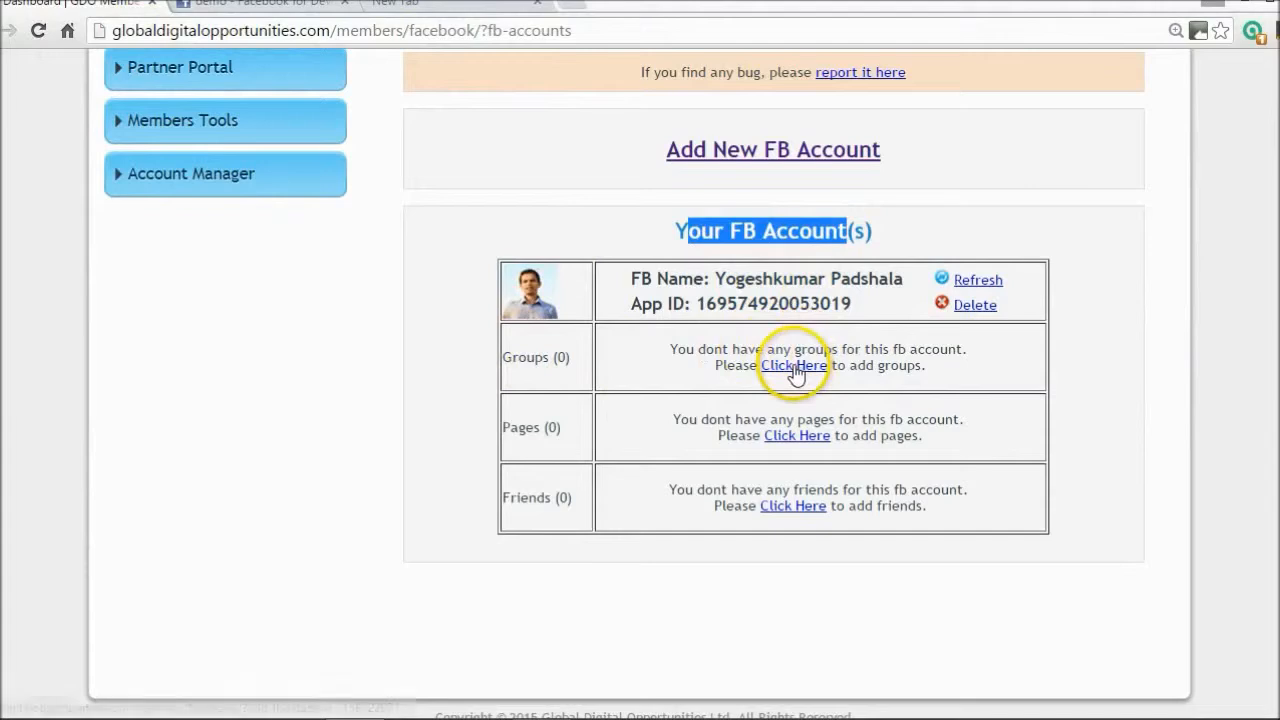
drag(570, 357, 497, 357)
drag(569, 431, 522, 428)
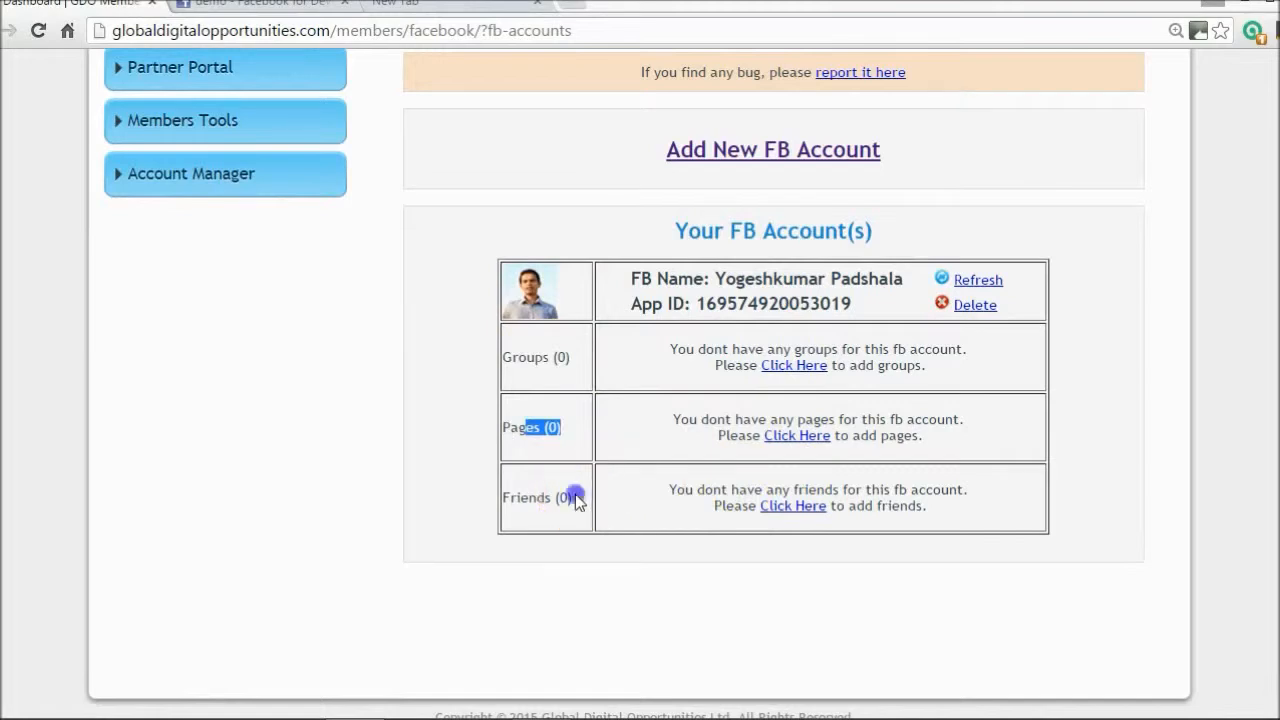
drag(572, 497, 511, 495)
click(783, 368)
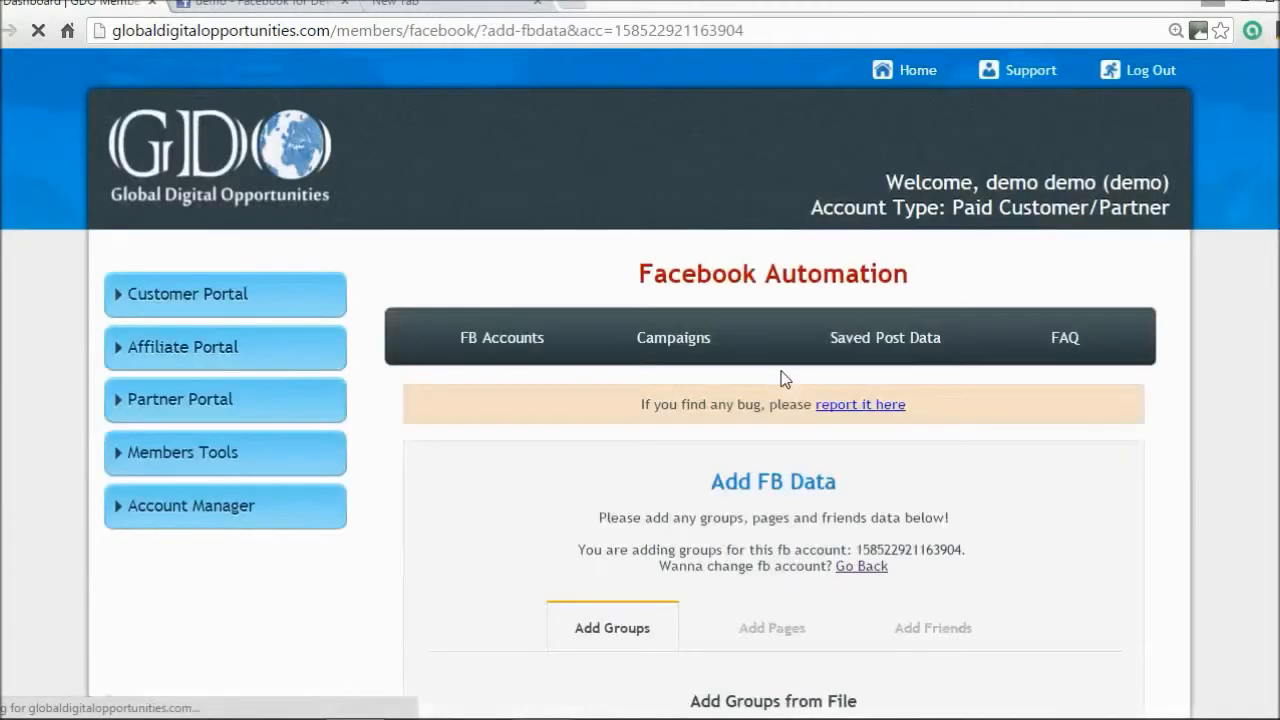
scroll(640, 400, down, 3)
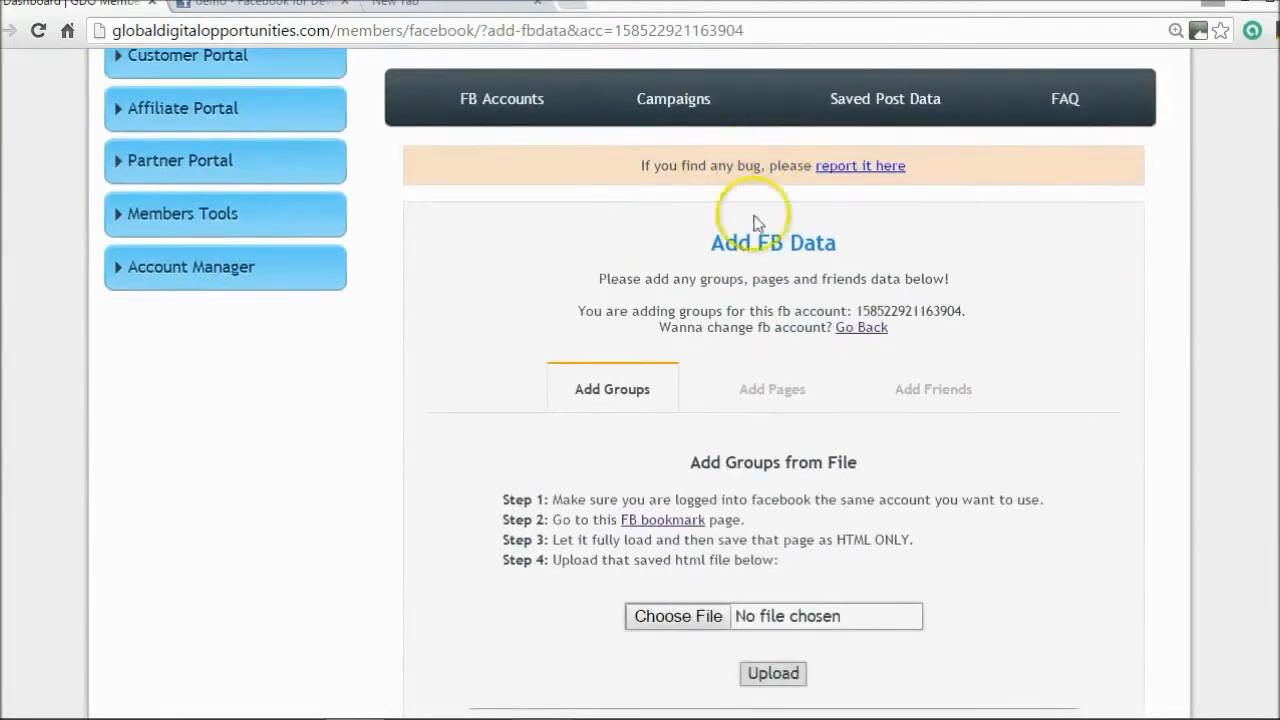
scroll(640, 400, down, 4)
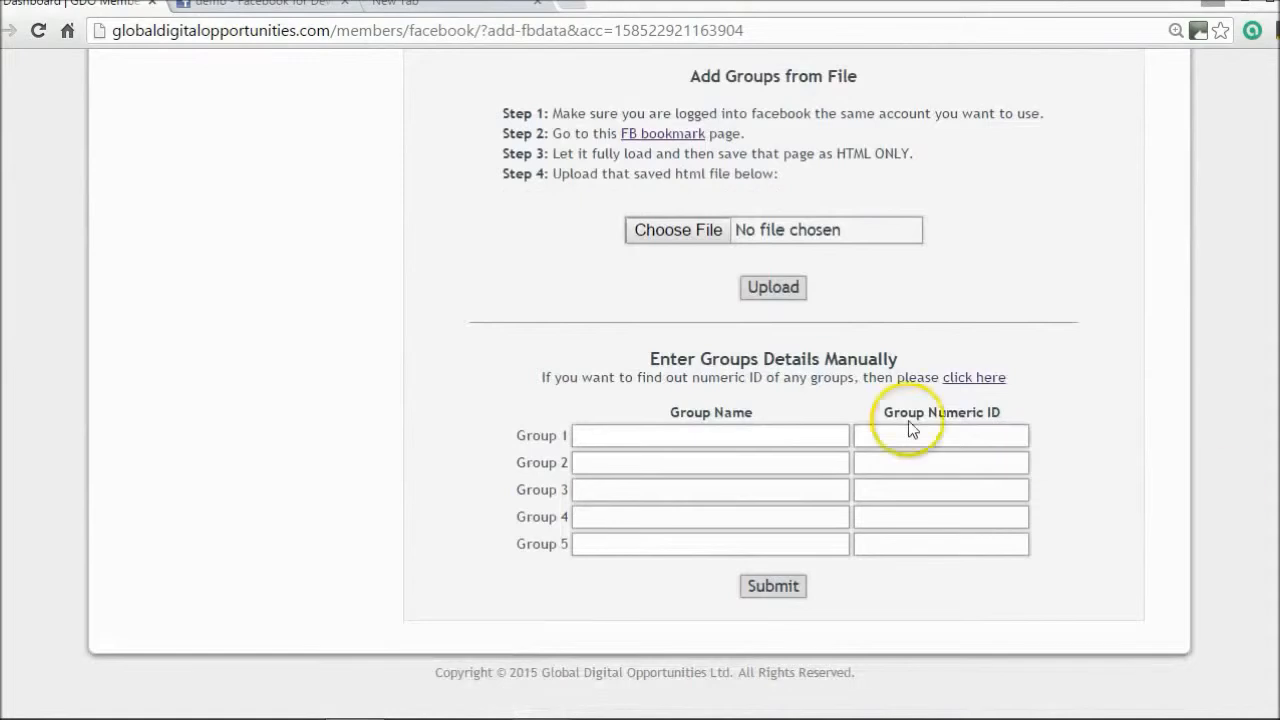
Review the group entry options, open the logged-in user's Facebook profile to check the account, and return to GDO's Add FB Data page.
click(727, 442)
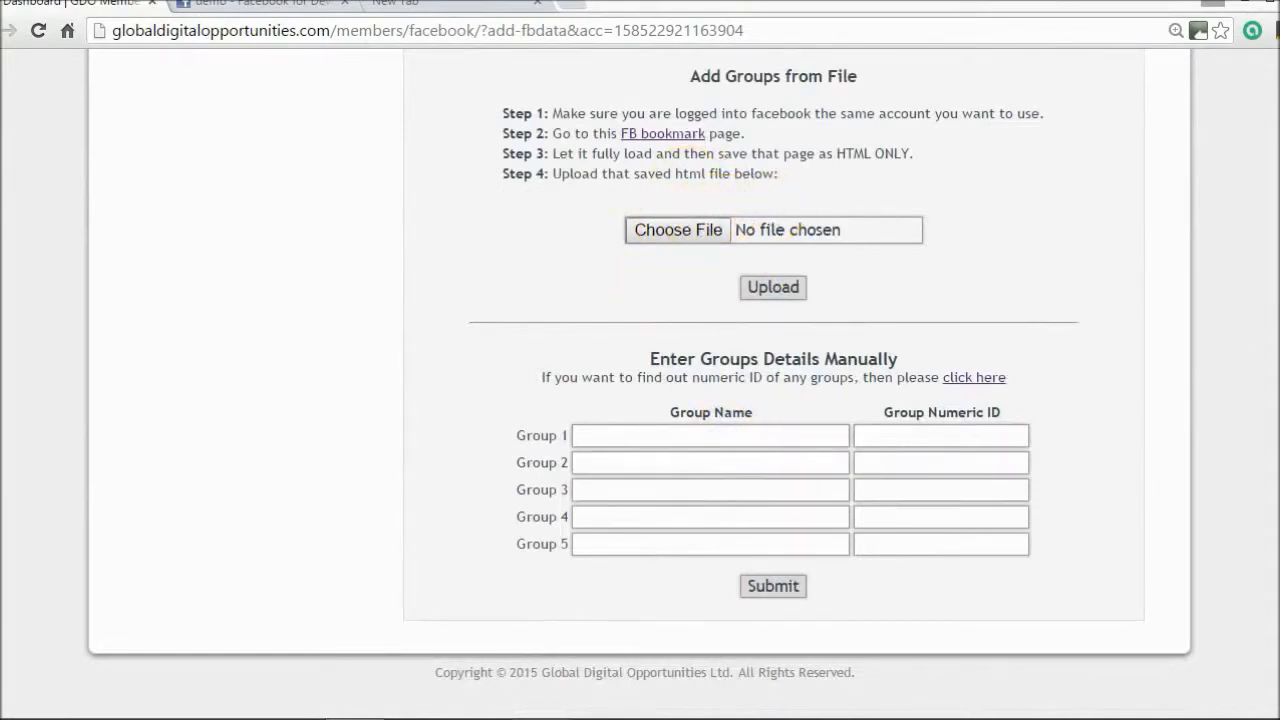
scroll(920, 309, up, 3)
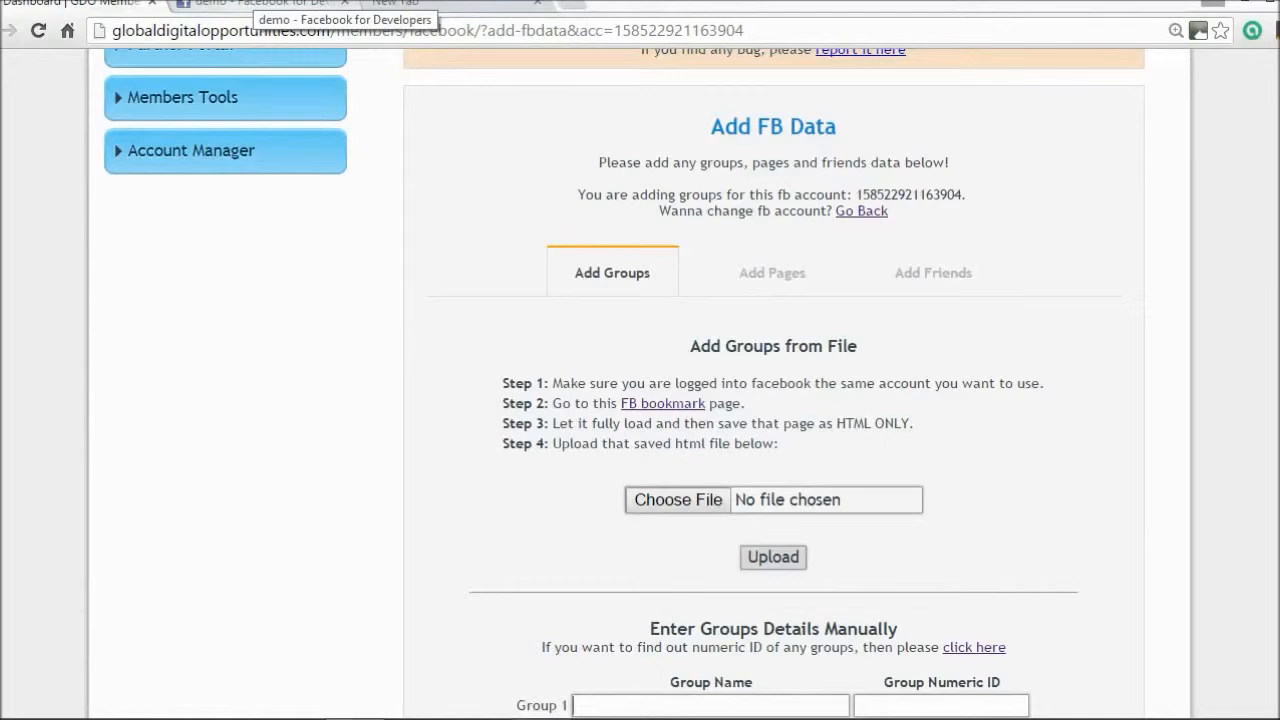
click(258, 3)
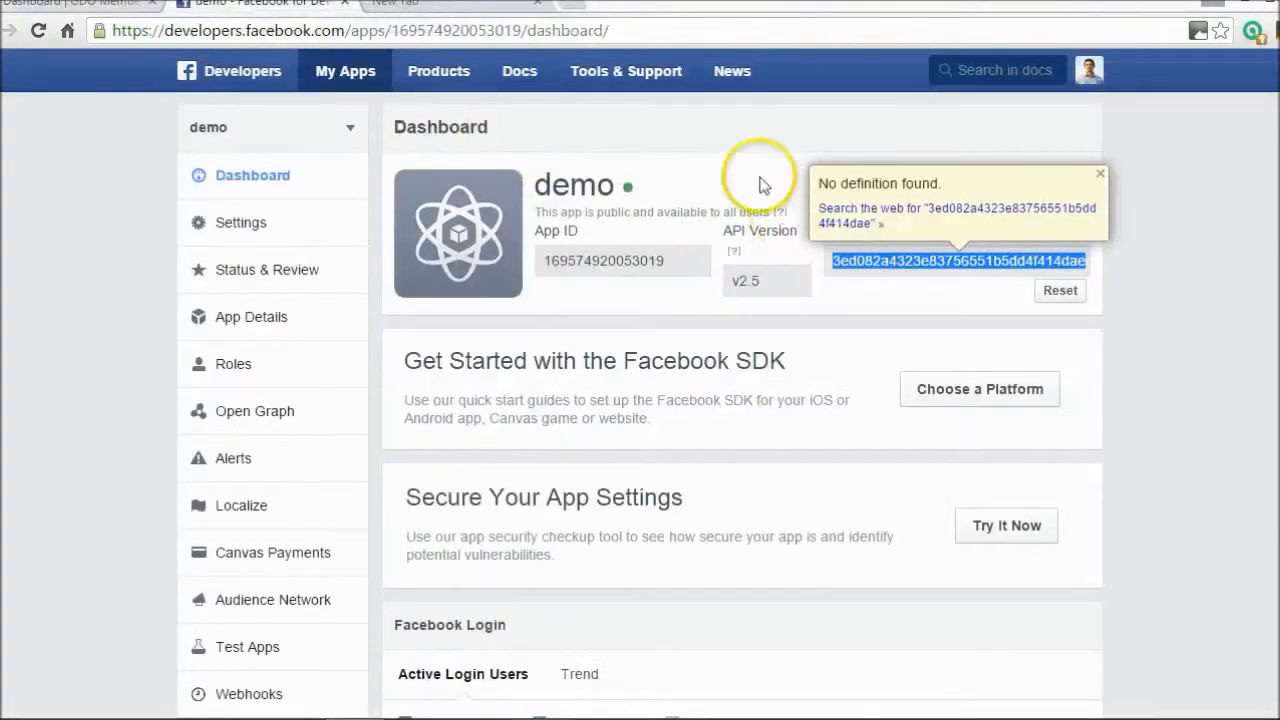
click(1100, 76)
click(1022, 173)
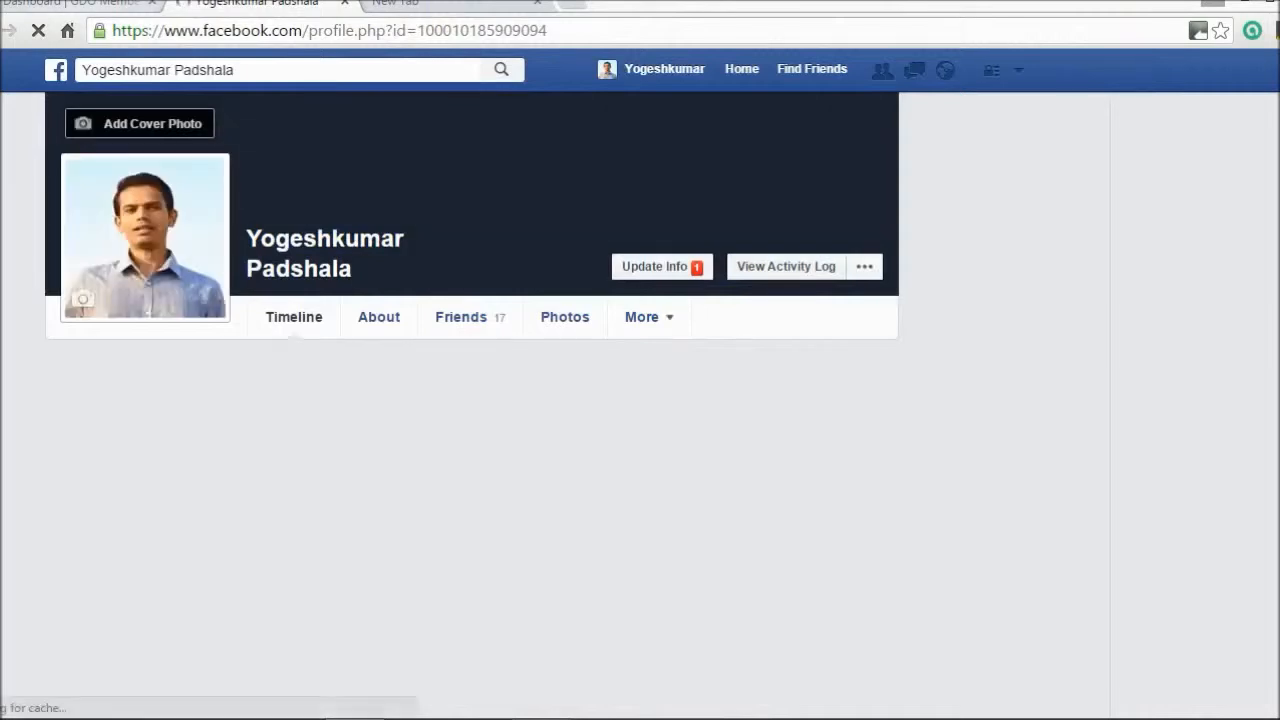
click(86, 3)
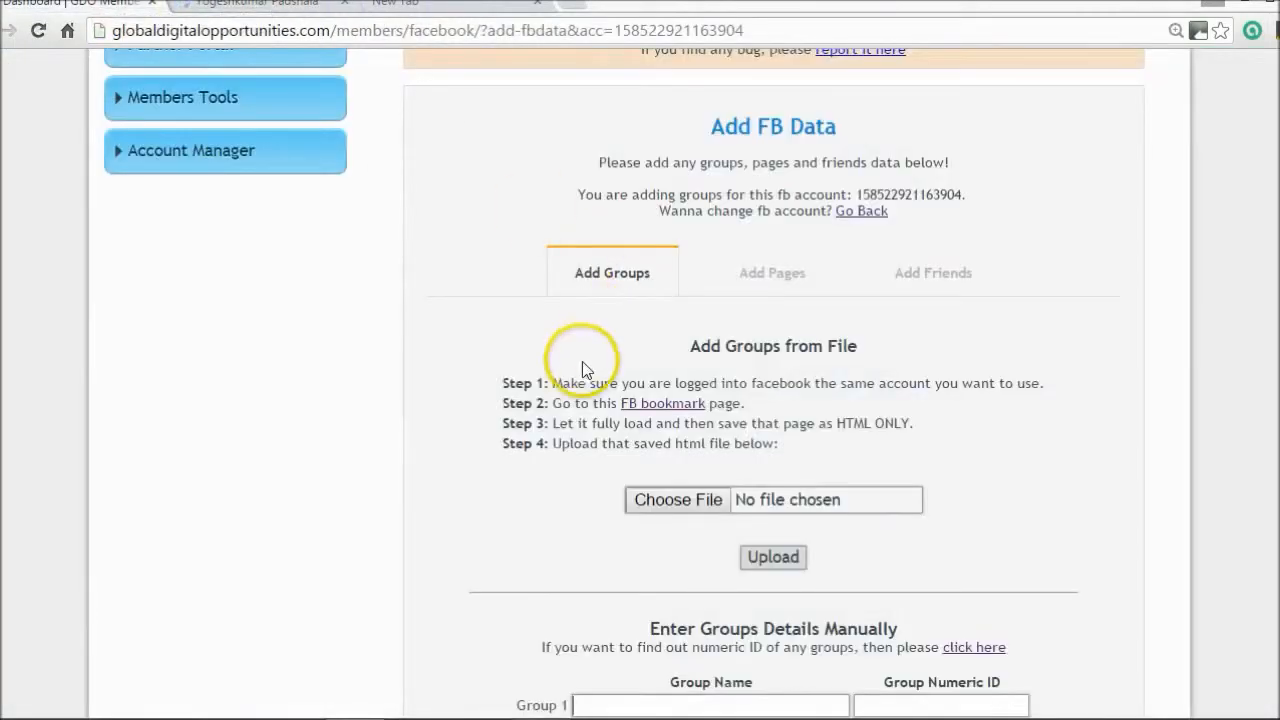
Open the Facebook groups page through the FB bookmark link and save it to the Desktop as Facebook2, type Webpage, HTML Only.
click(676, 404)
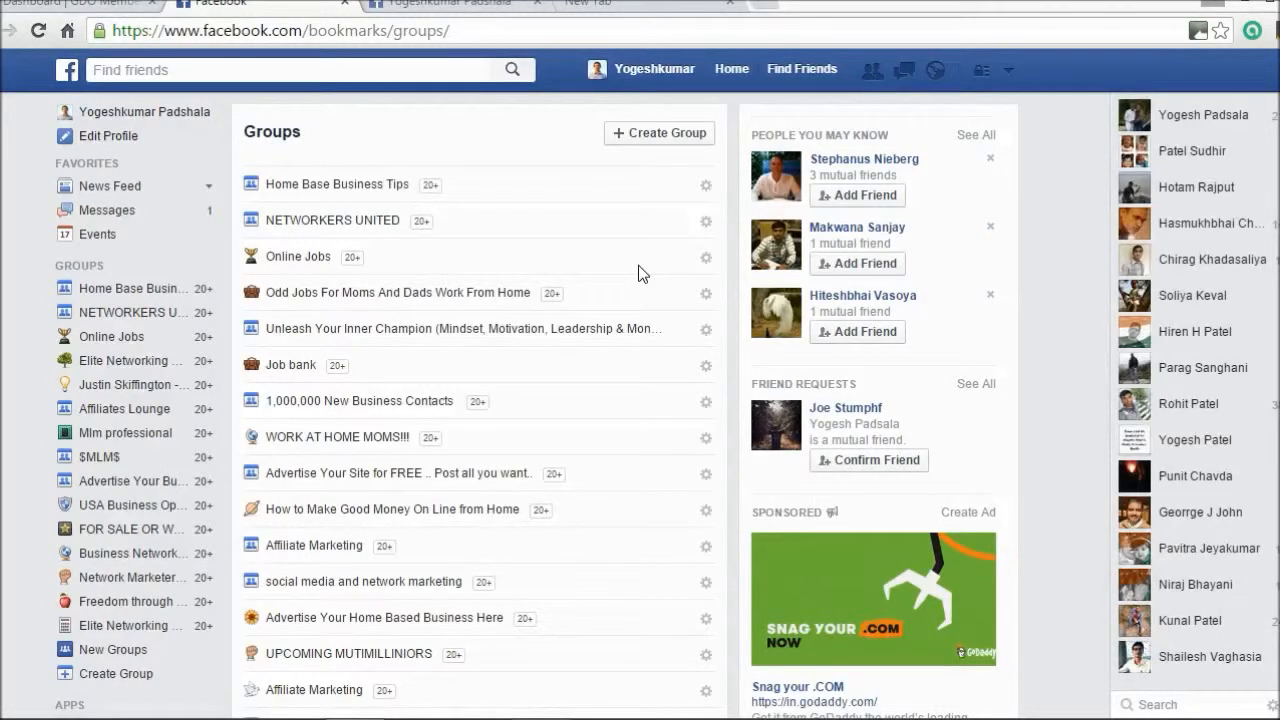
right_click(30, 204)
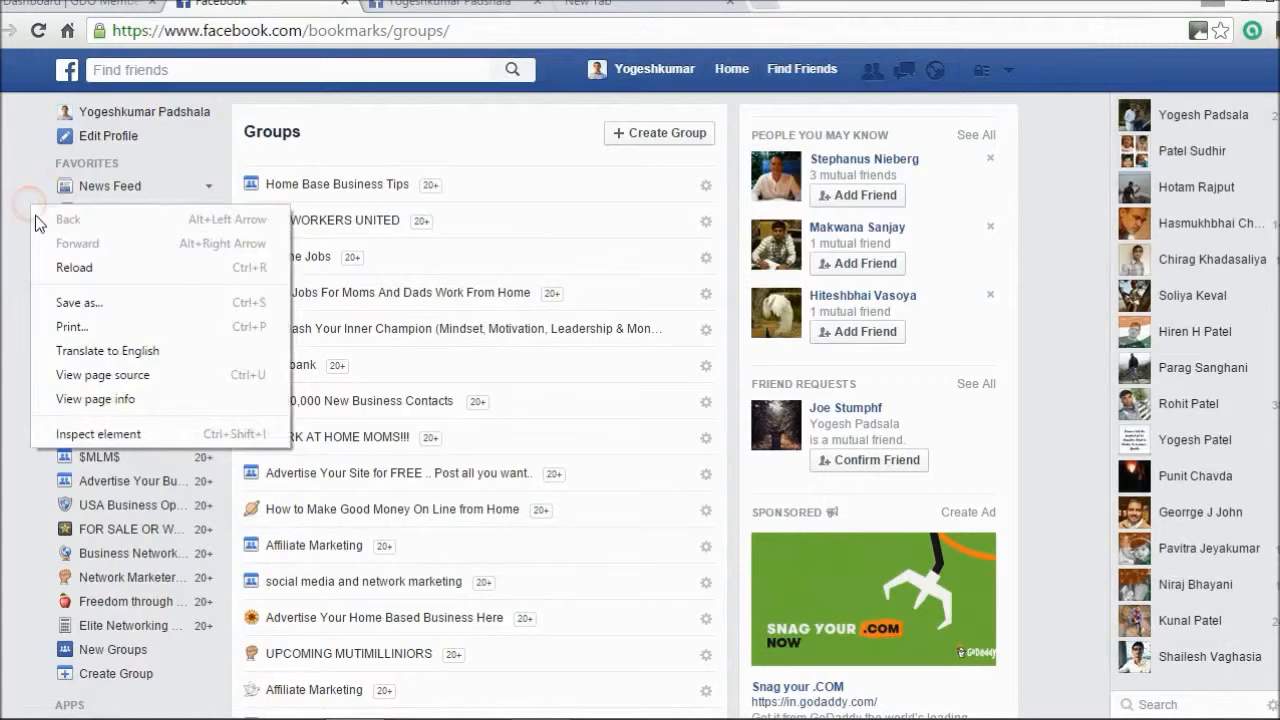
click(73, 305)
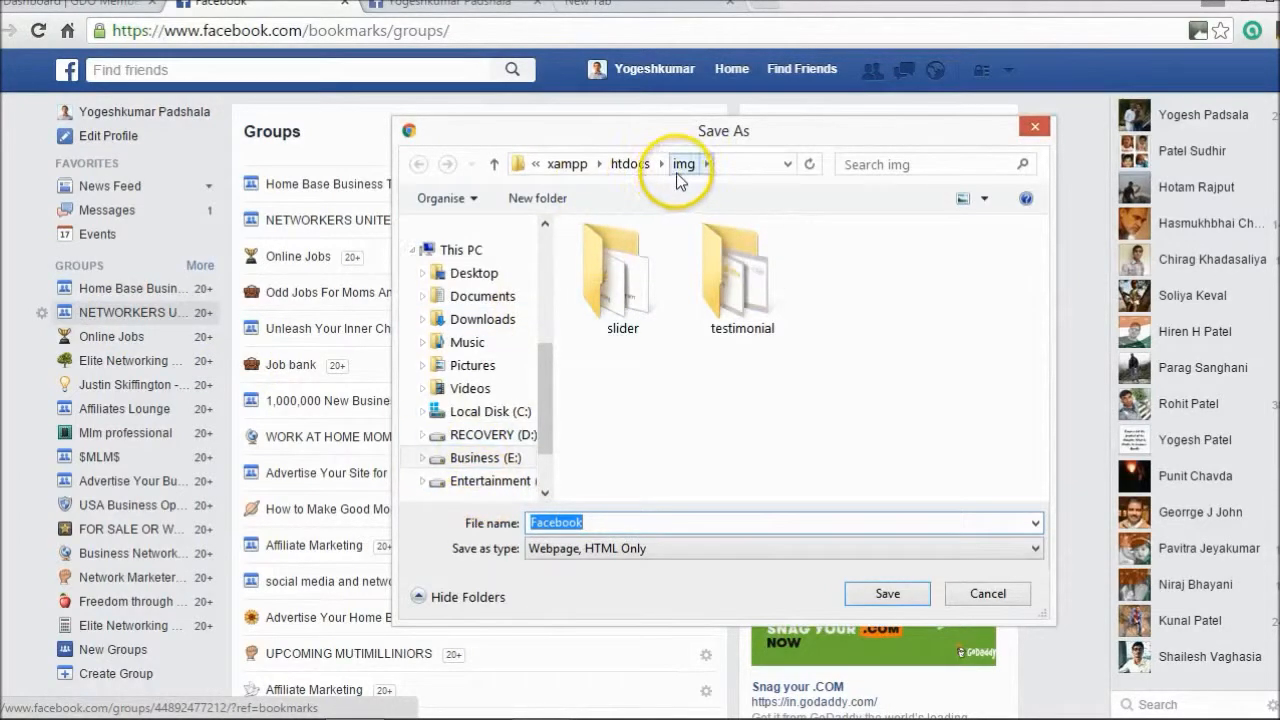
click(470, 274)
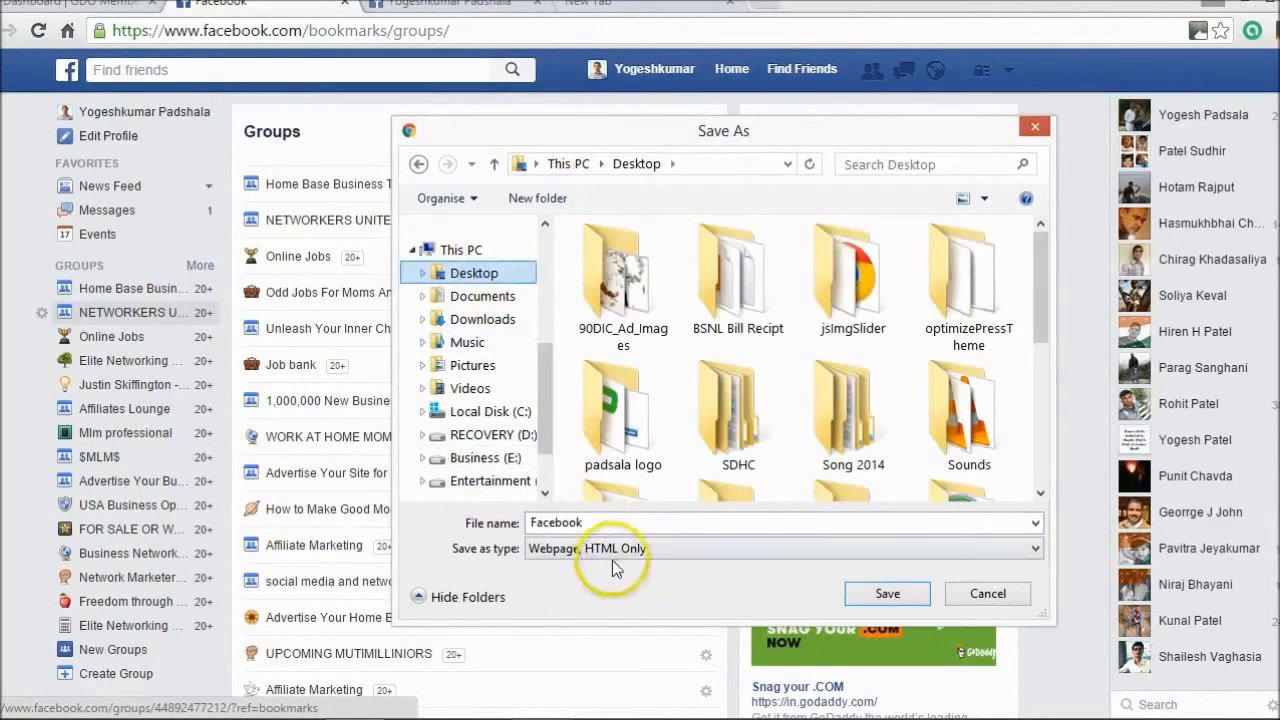
click(583, 550)
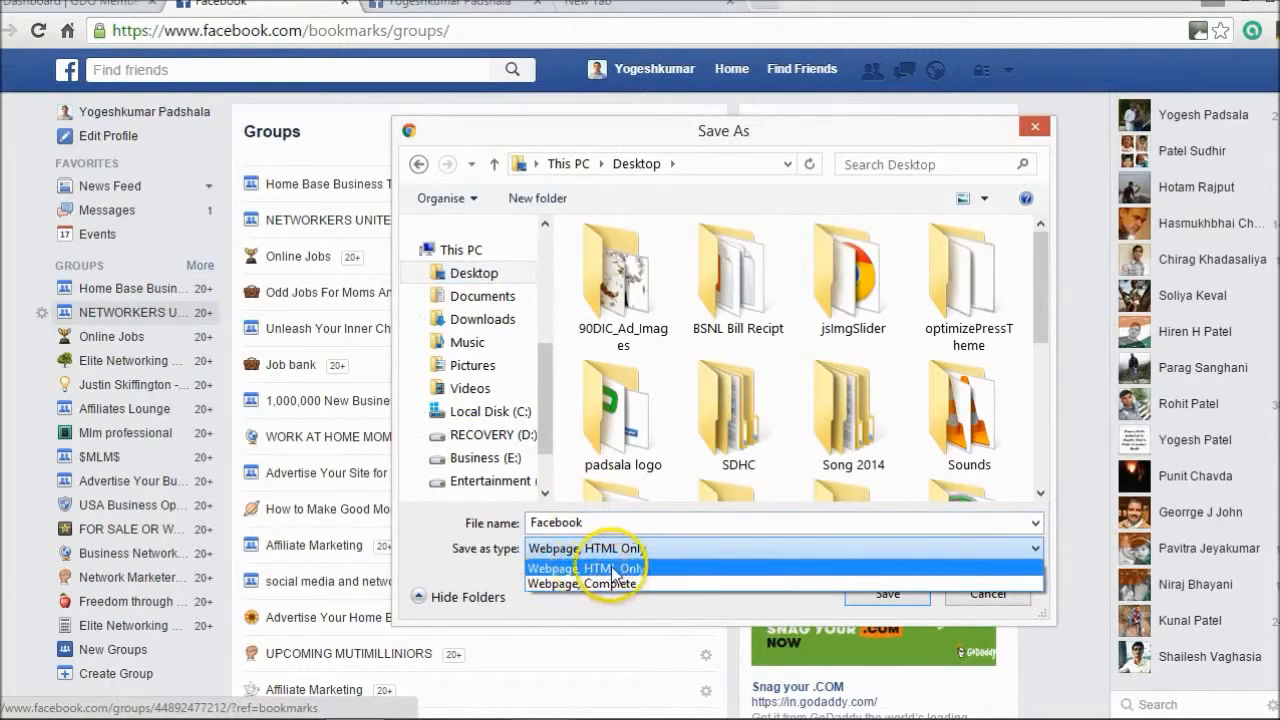
click(617, 568)
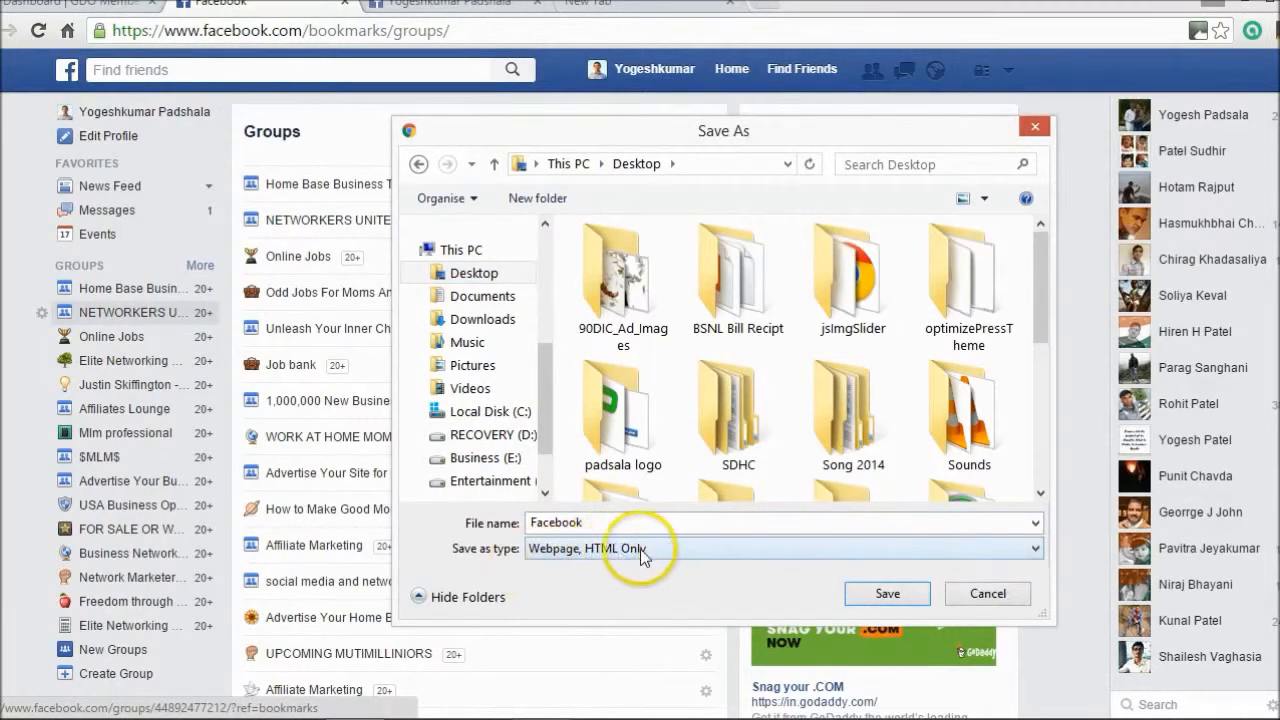
click(889, 595)
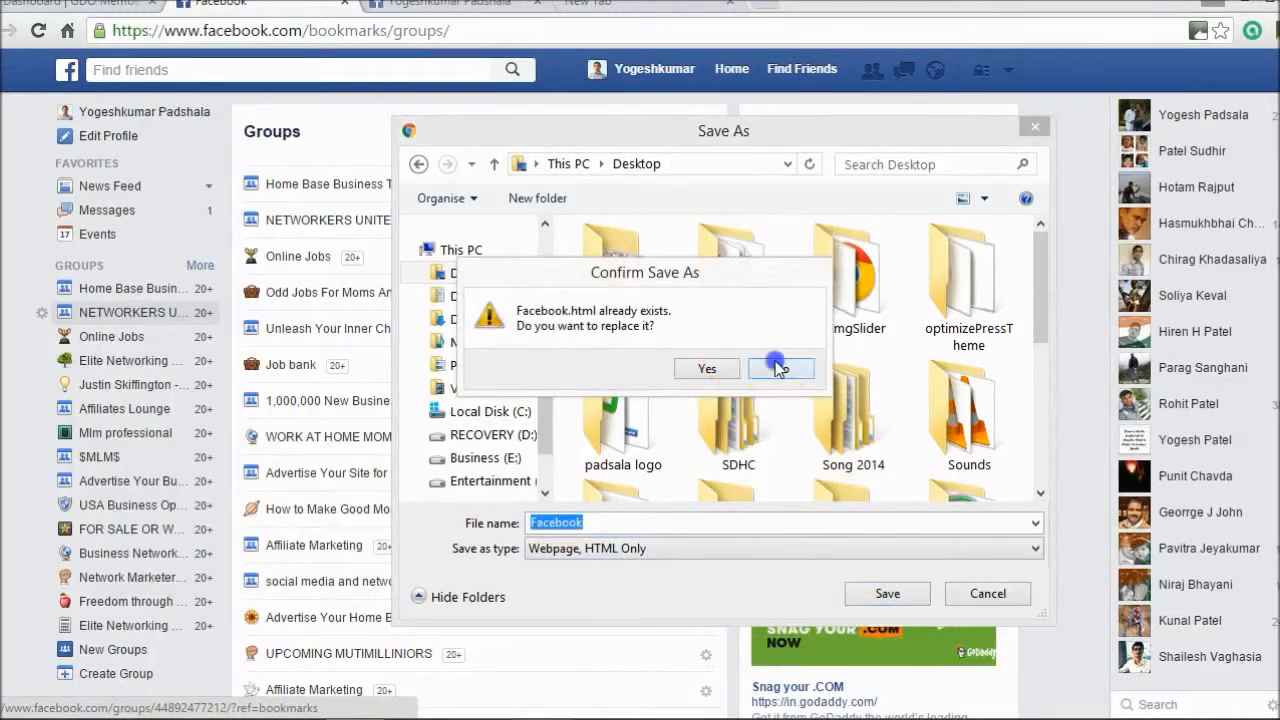
click(779, 368)
click(629, 520)
text(2)
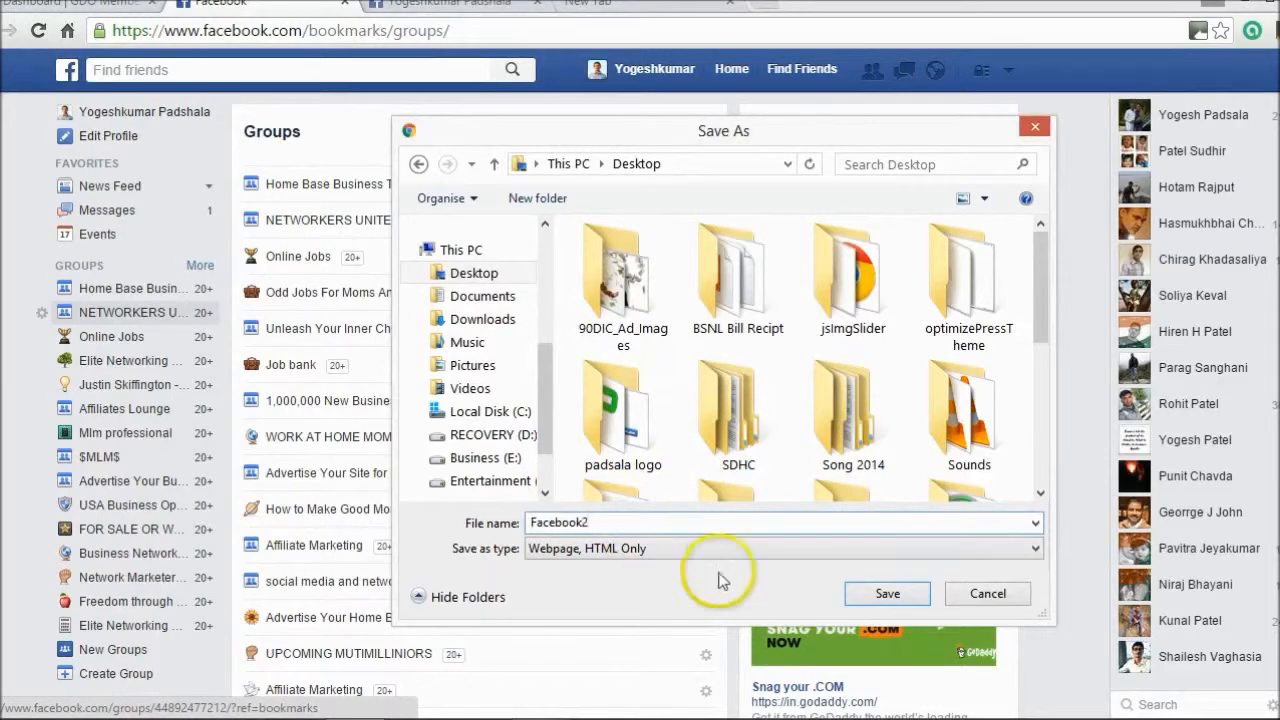
click(887, 593)
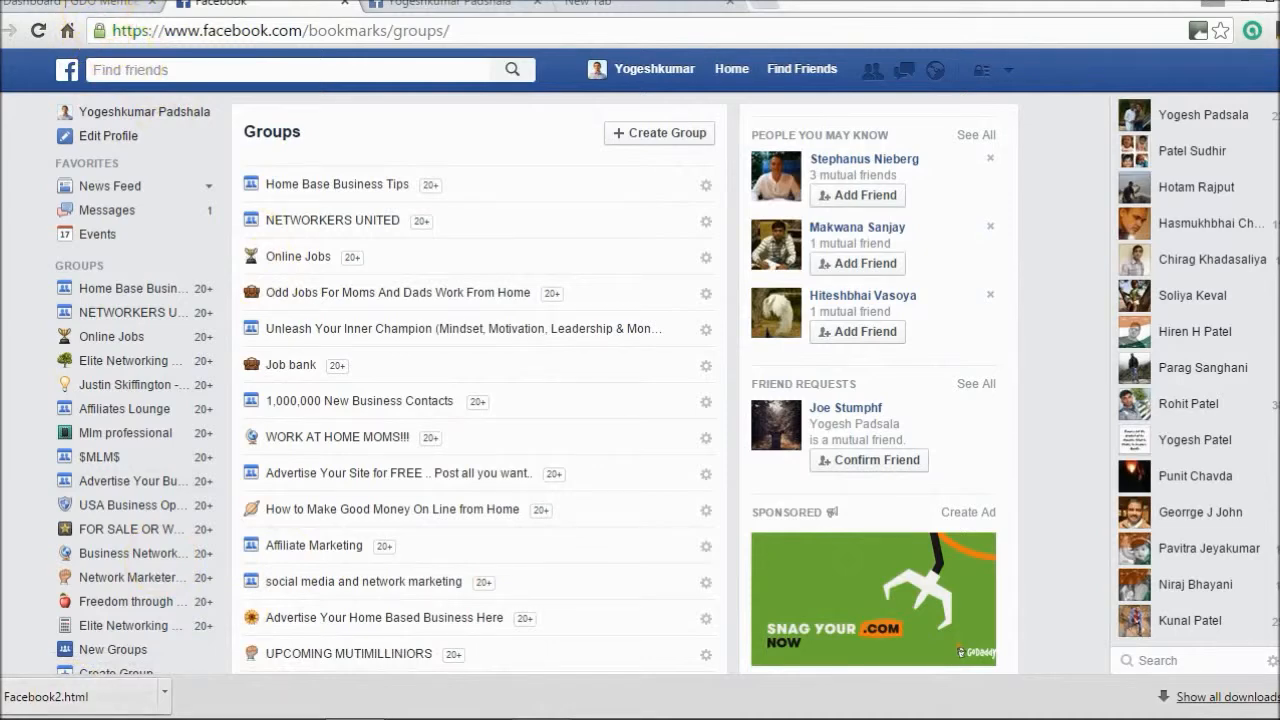
Choose the Facebook2 file from the Desktop in GDO's Add Groups from File form and upload it.
click(80, 5)
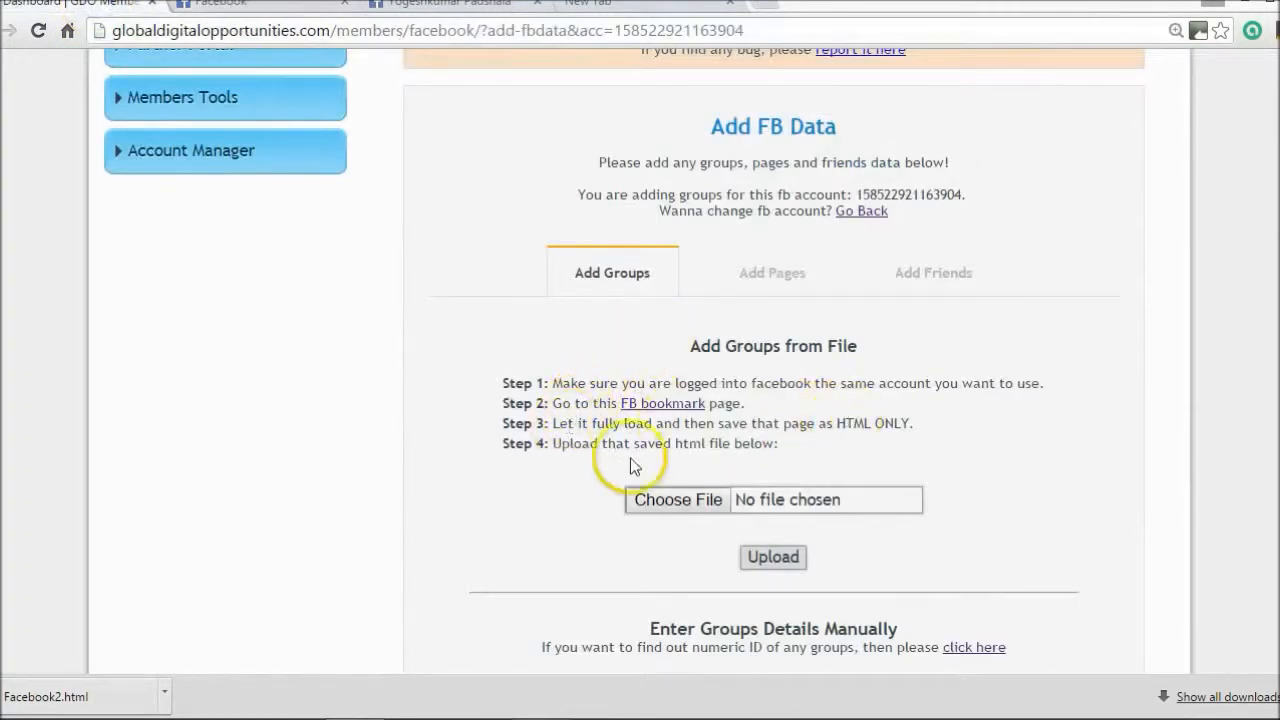
click(674, 499)
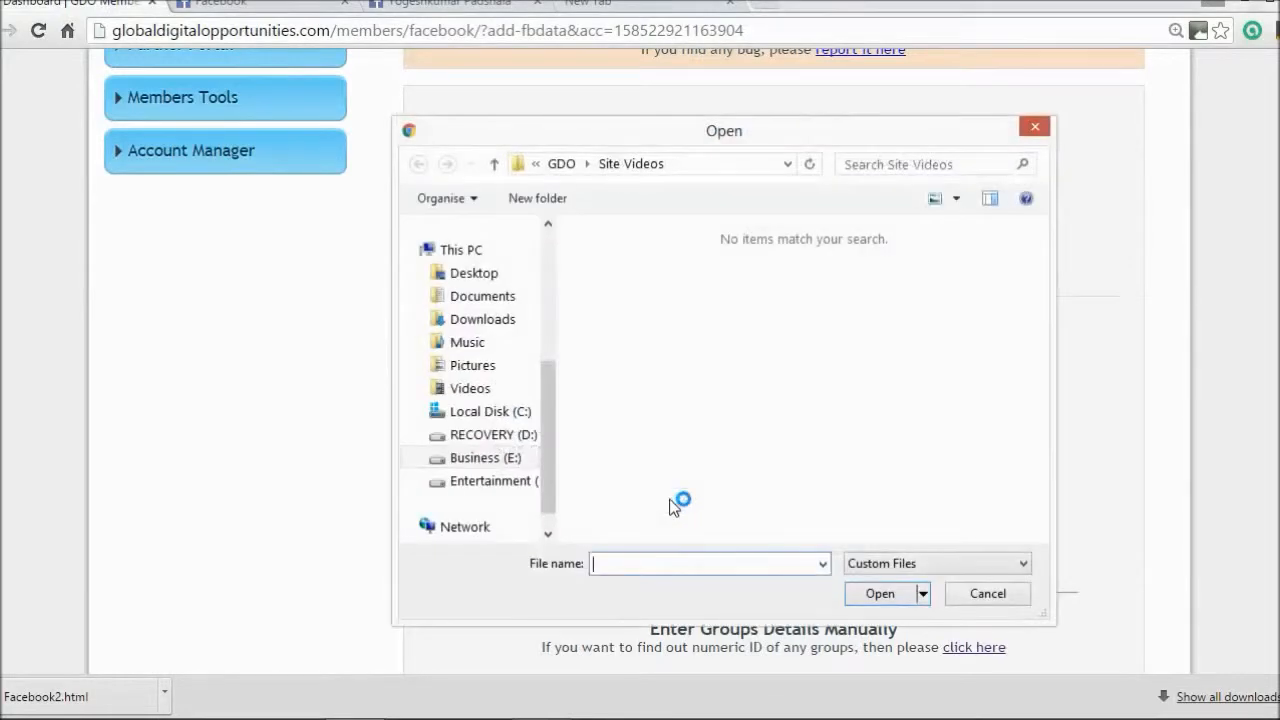
click(459, 253)
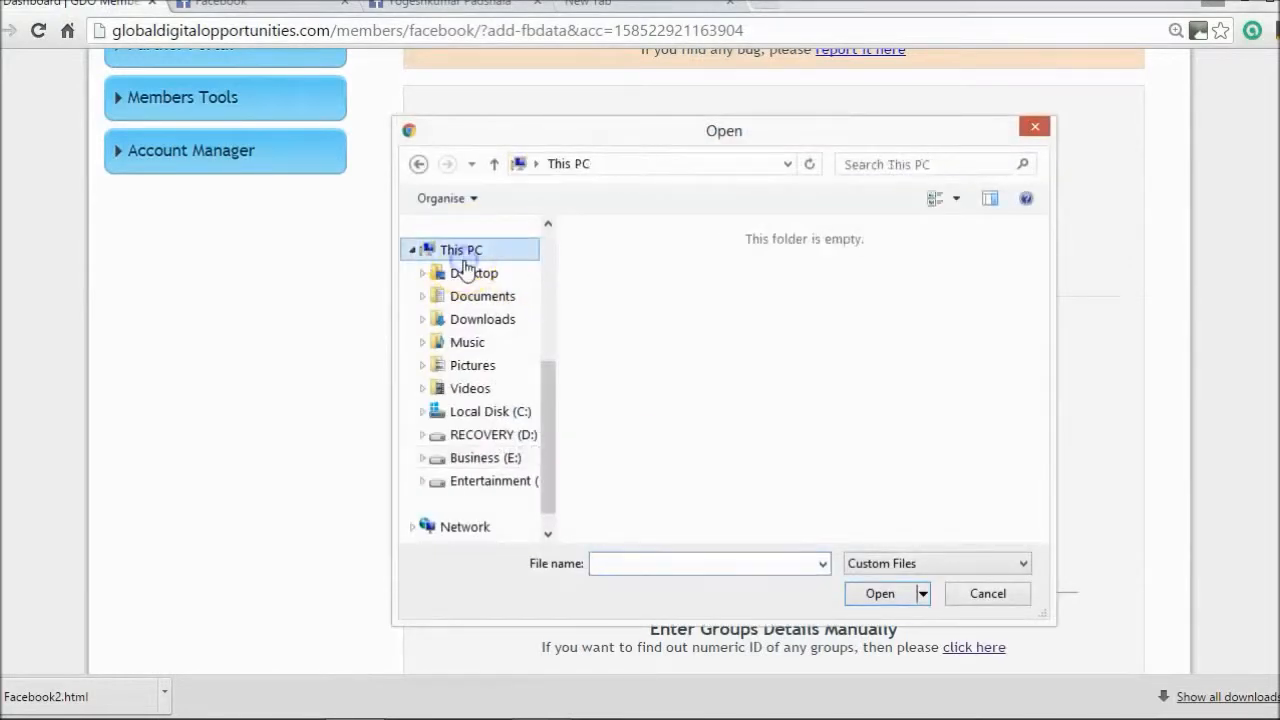
click(465, 268)
click(630, 338)
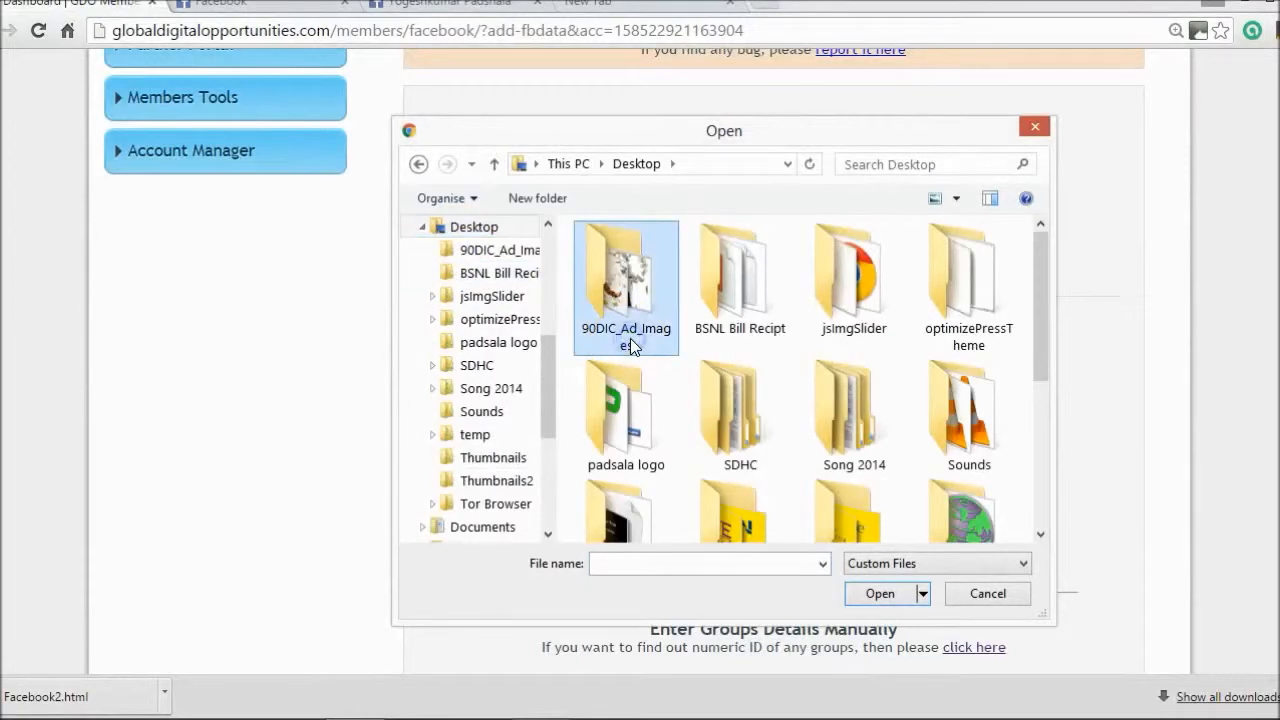
key(f)
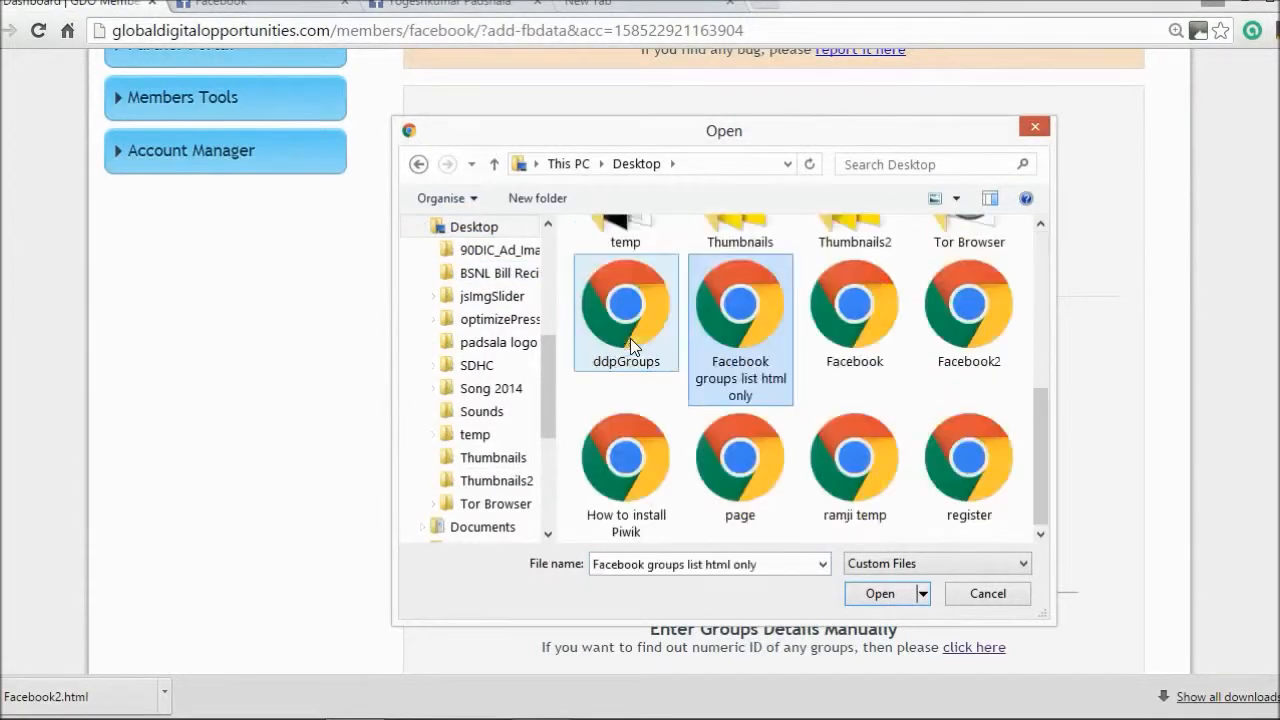
click(943, 352)
double_click(943, 352)
click(770, 560)
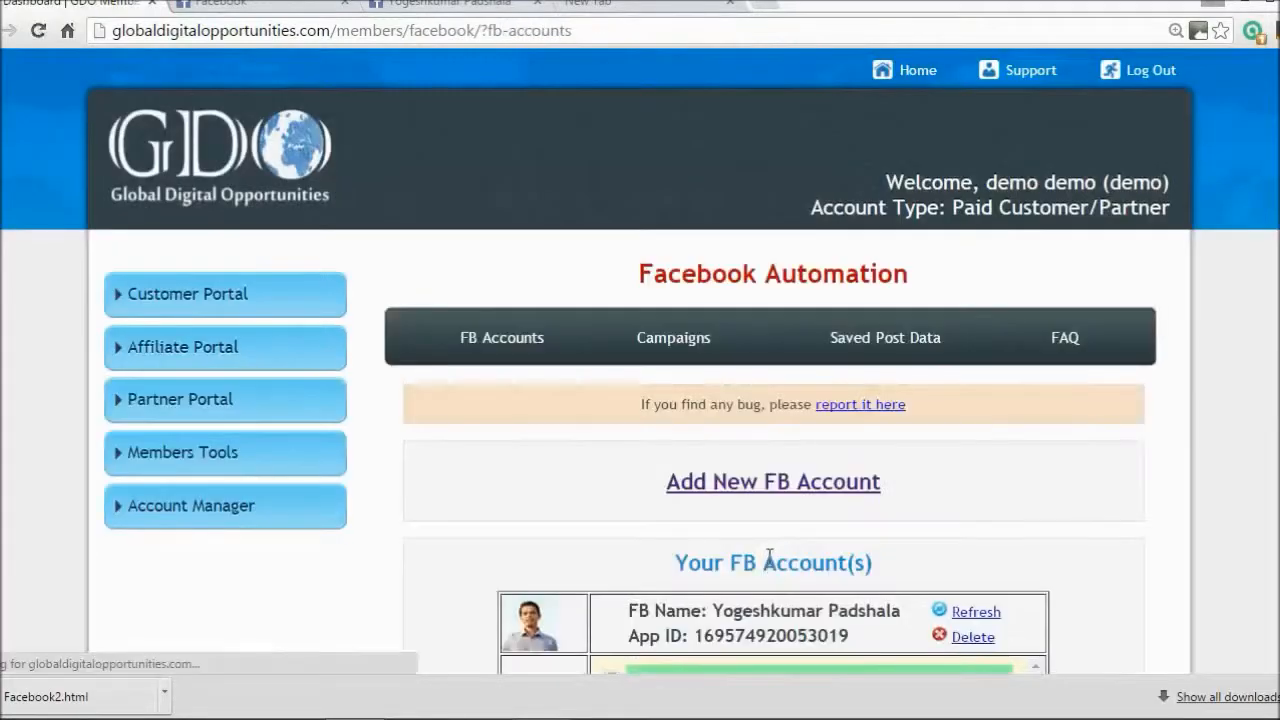
Examine the imported groups list and the group count of the FB account.
scroll(769, 557, down, 4)
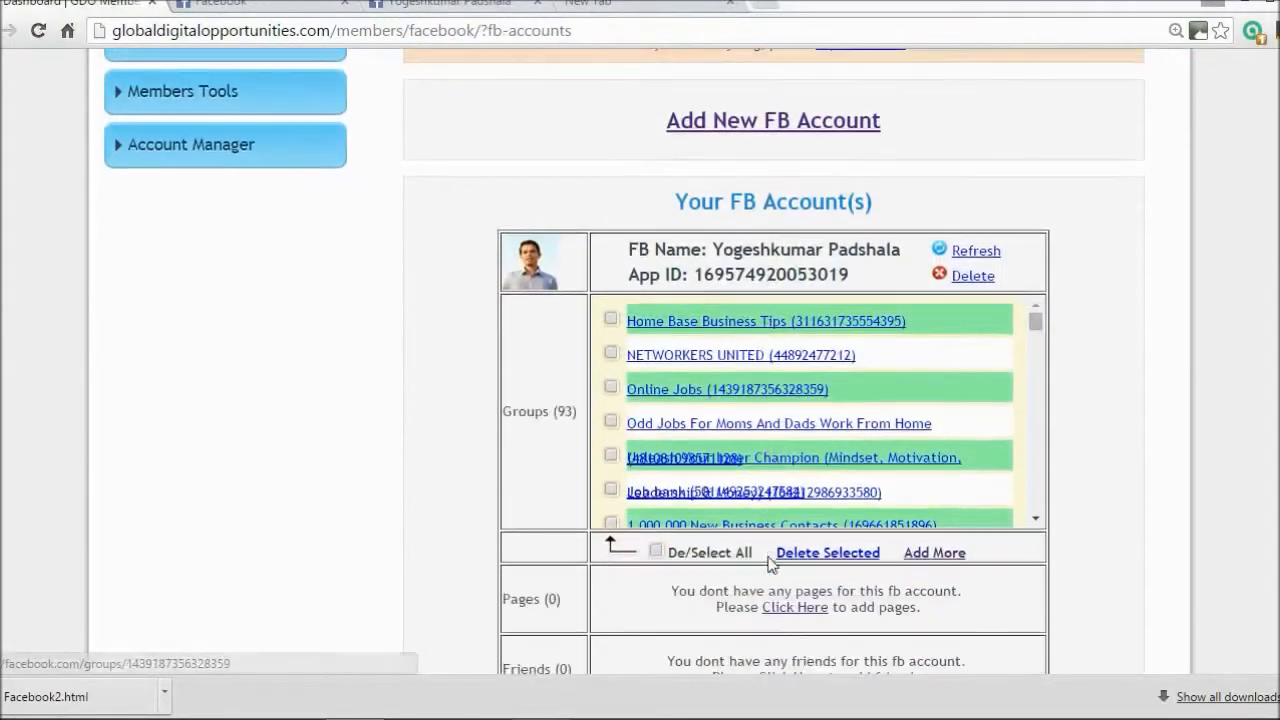
click(1036, 381)
drag(1036, 381, 1040, 348)
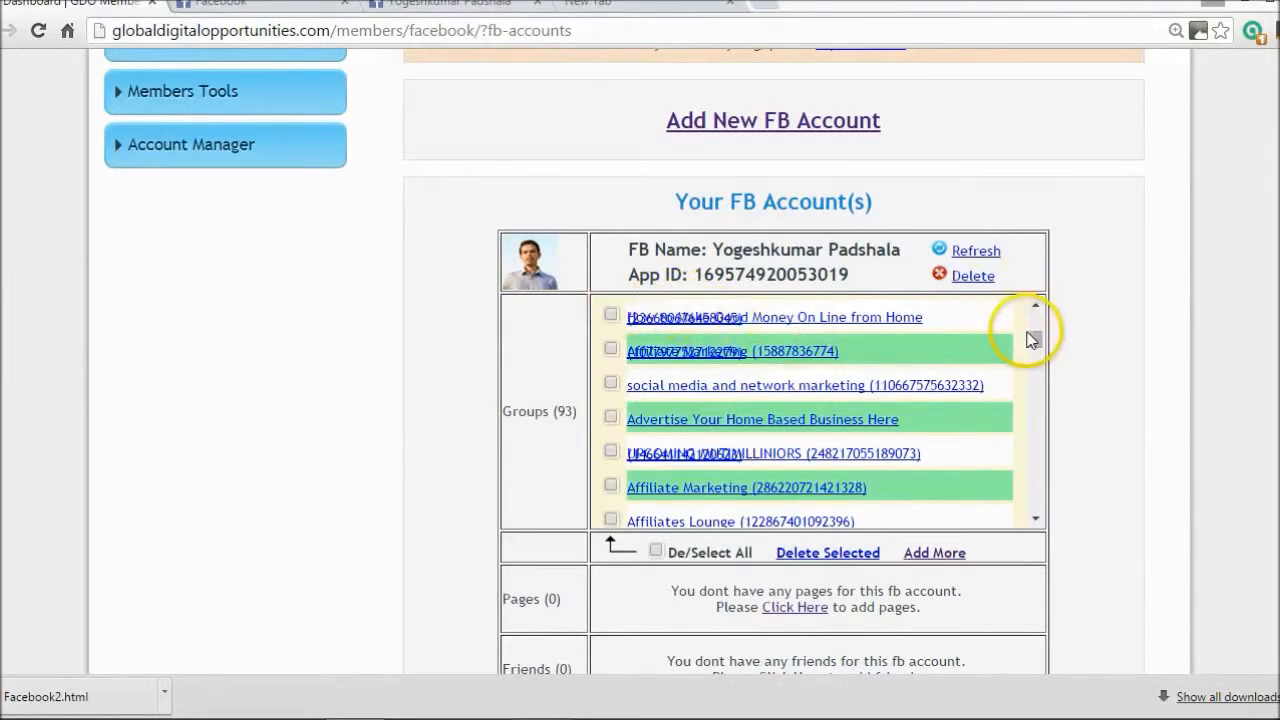
drag(1033, 340, 1030, 306)
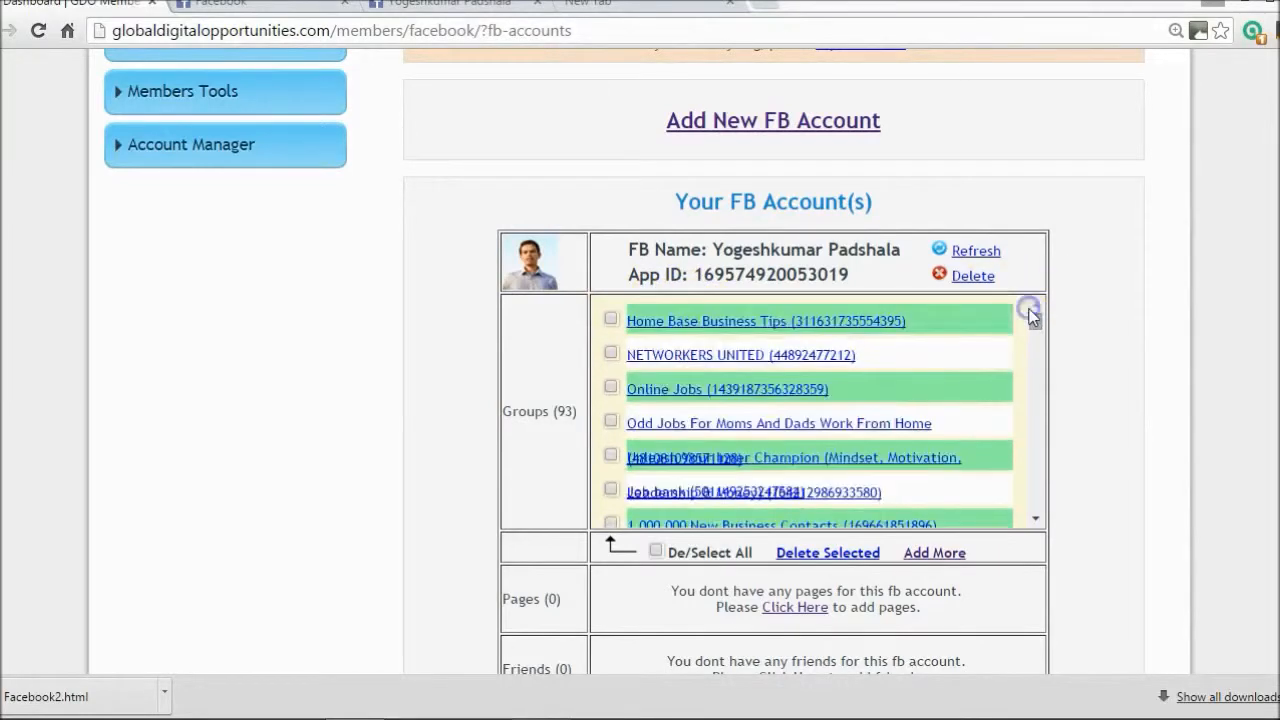
click(562, 410)
double_click(565, 410)
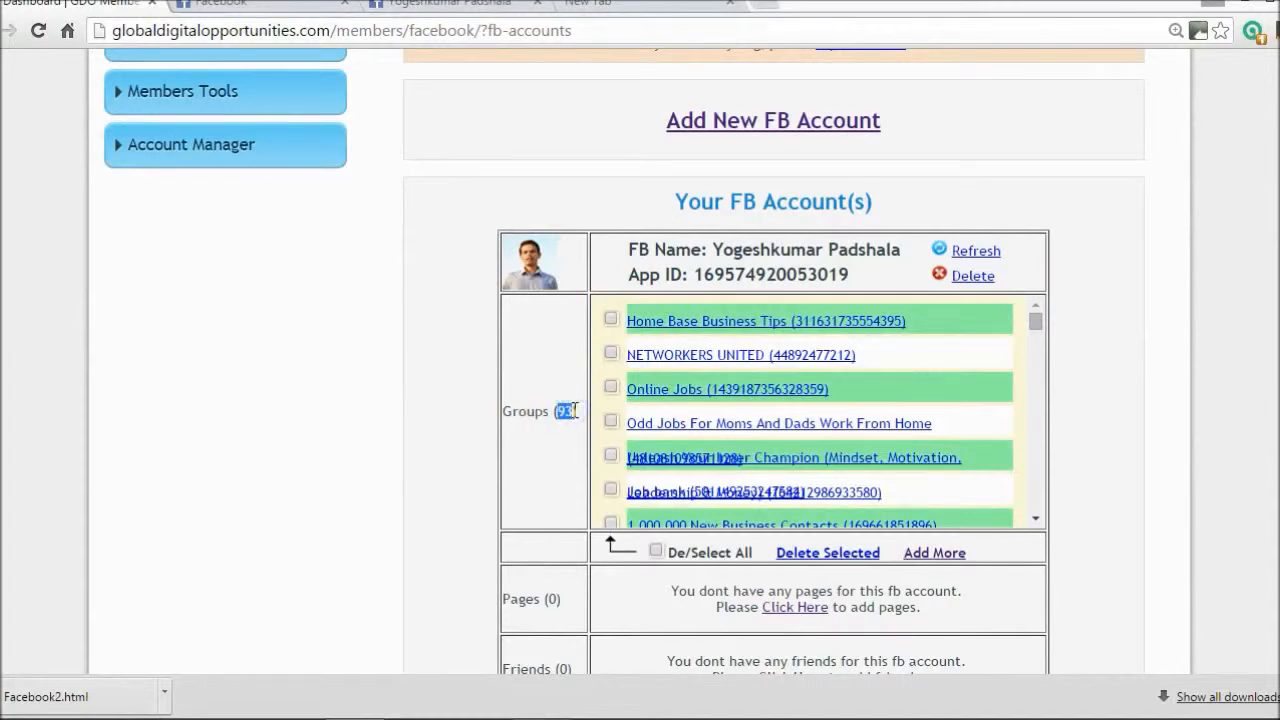
Start a new campaign in Facebook Automation and name it fbposter-demo.
scroll(740, 580, up, 3)
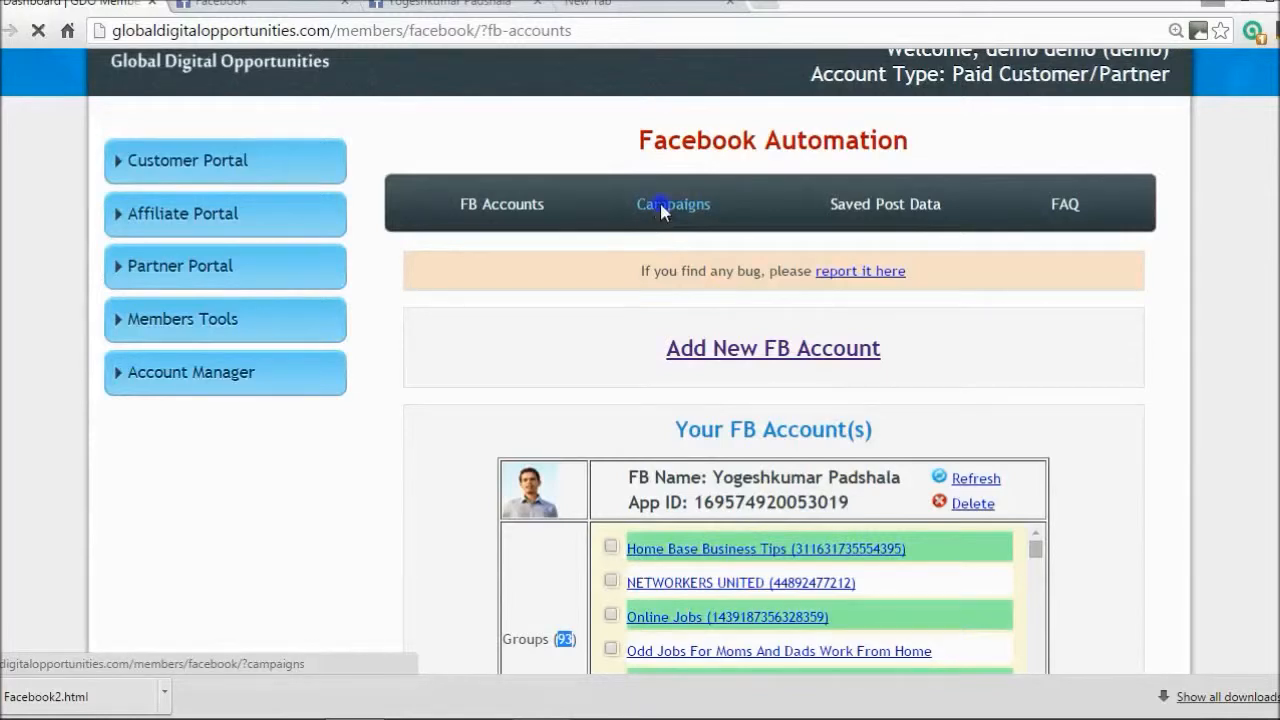
click(660, 204)
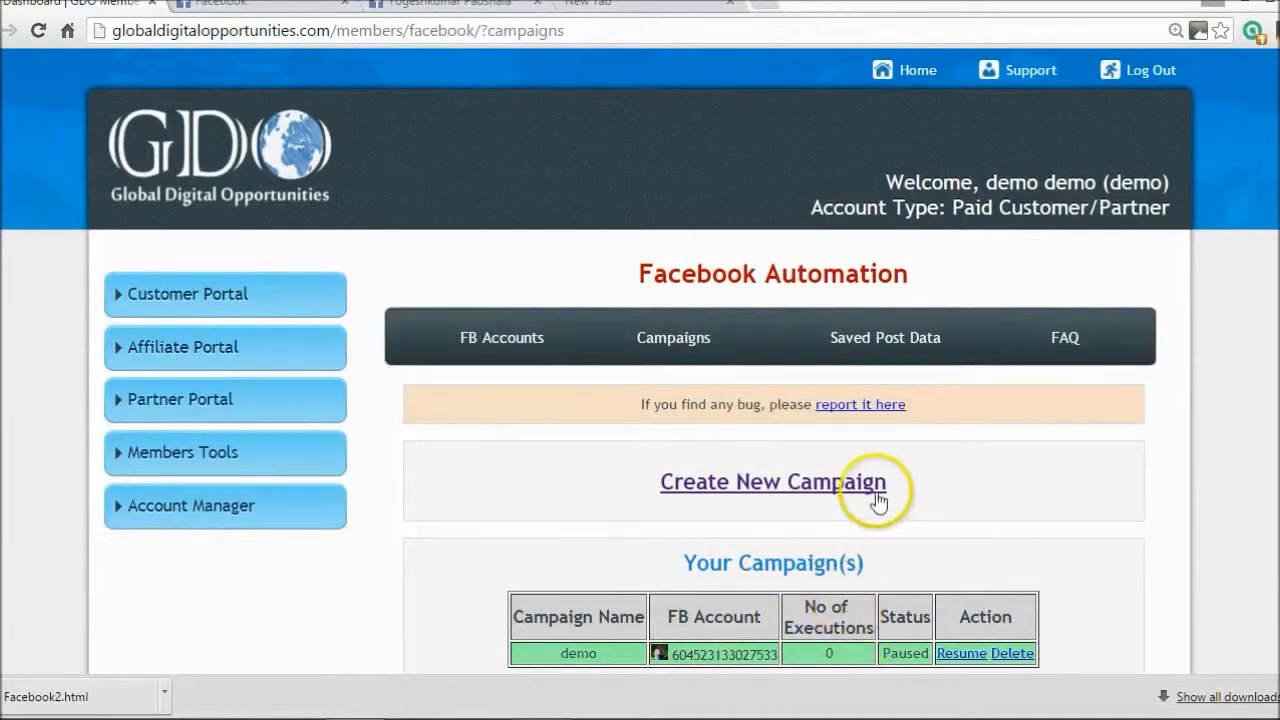
click(740, 480)
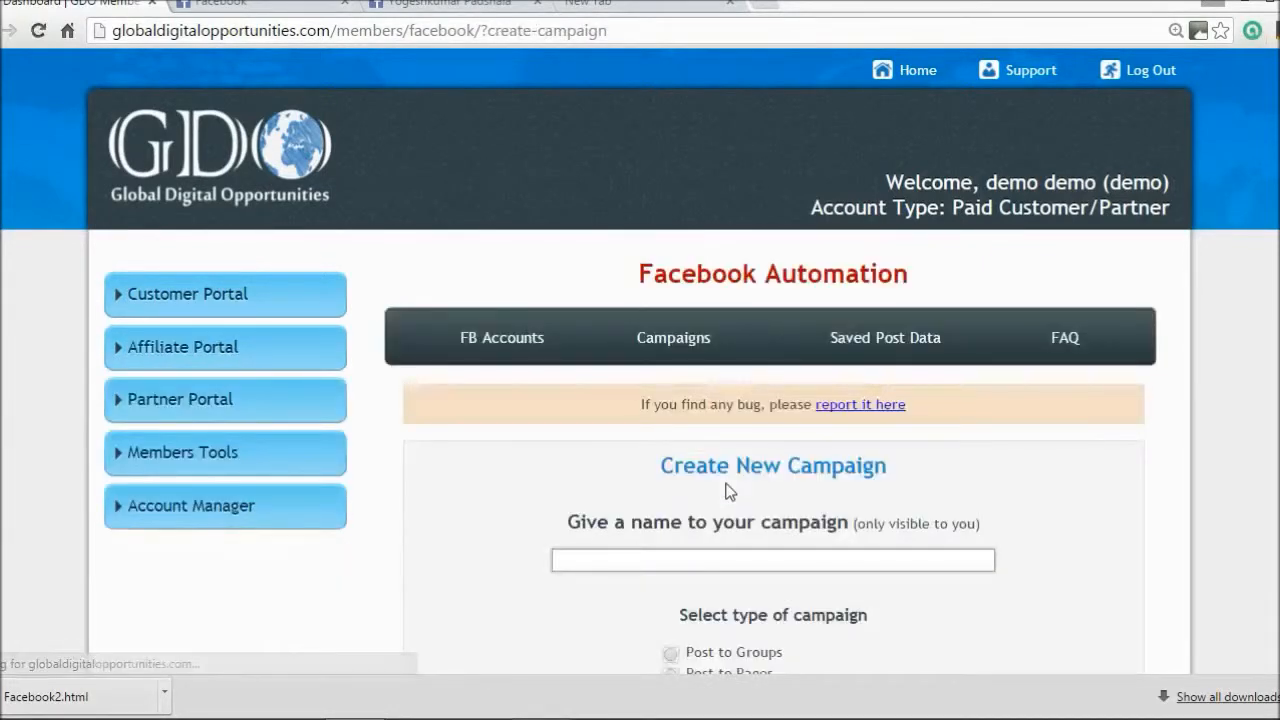
scroll(728, 490, down, 3)
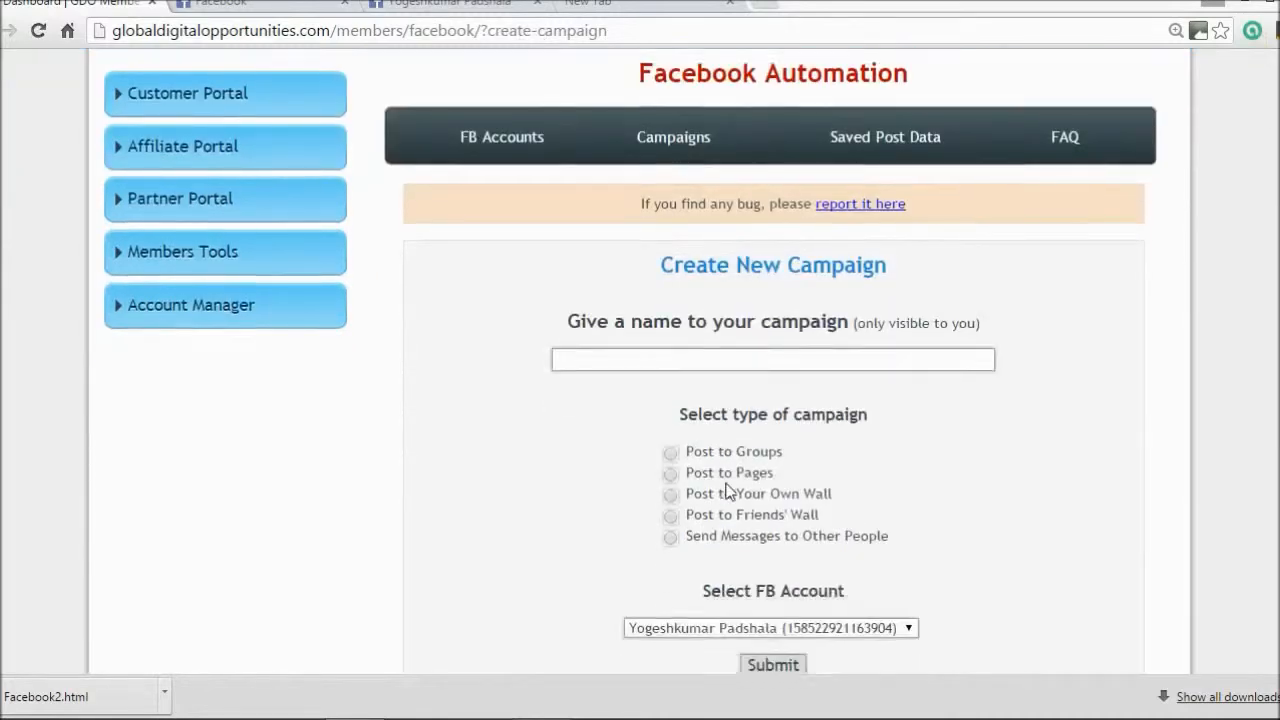
click(701, 282)
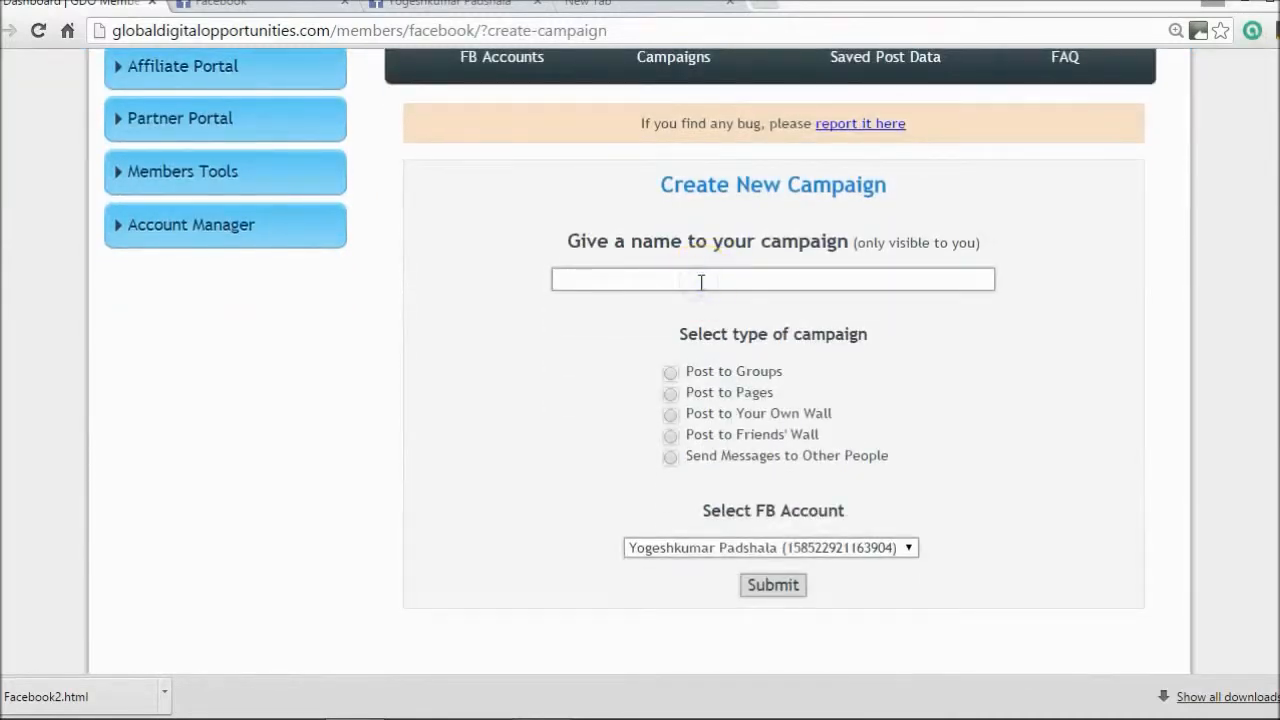
text(fbposte)
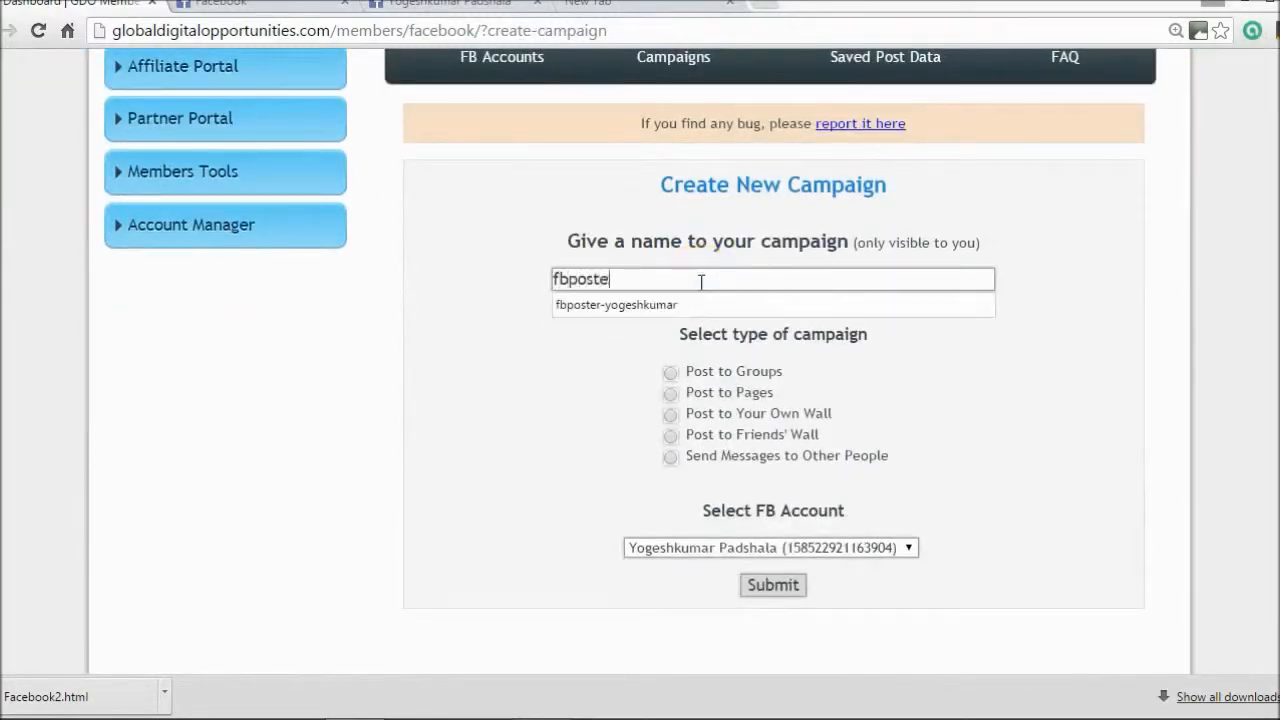
text(r-demo)
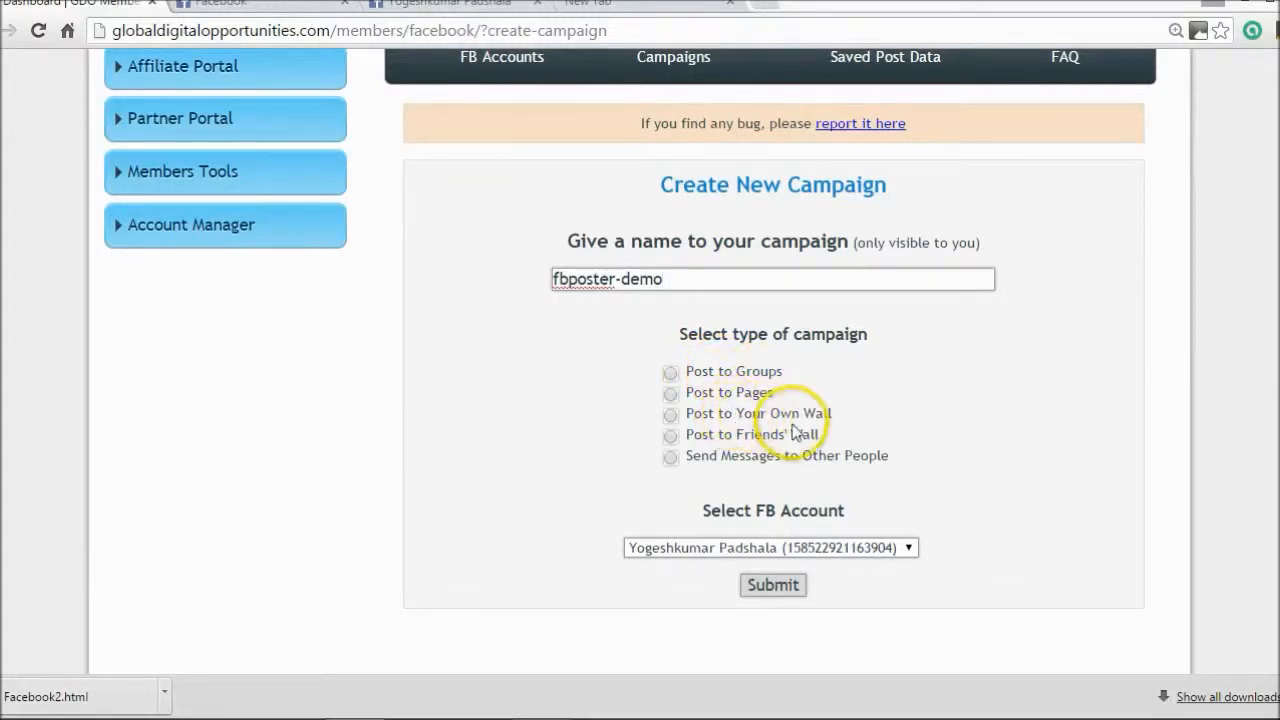
Set the campaign type to Post to Groups and check the available FB accounts, keeping the newly added one selected.
click(670, 373)
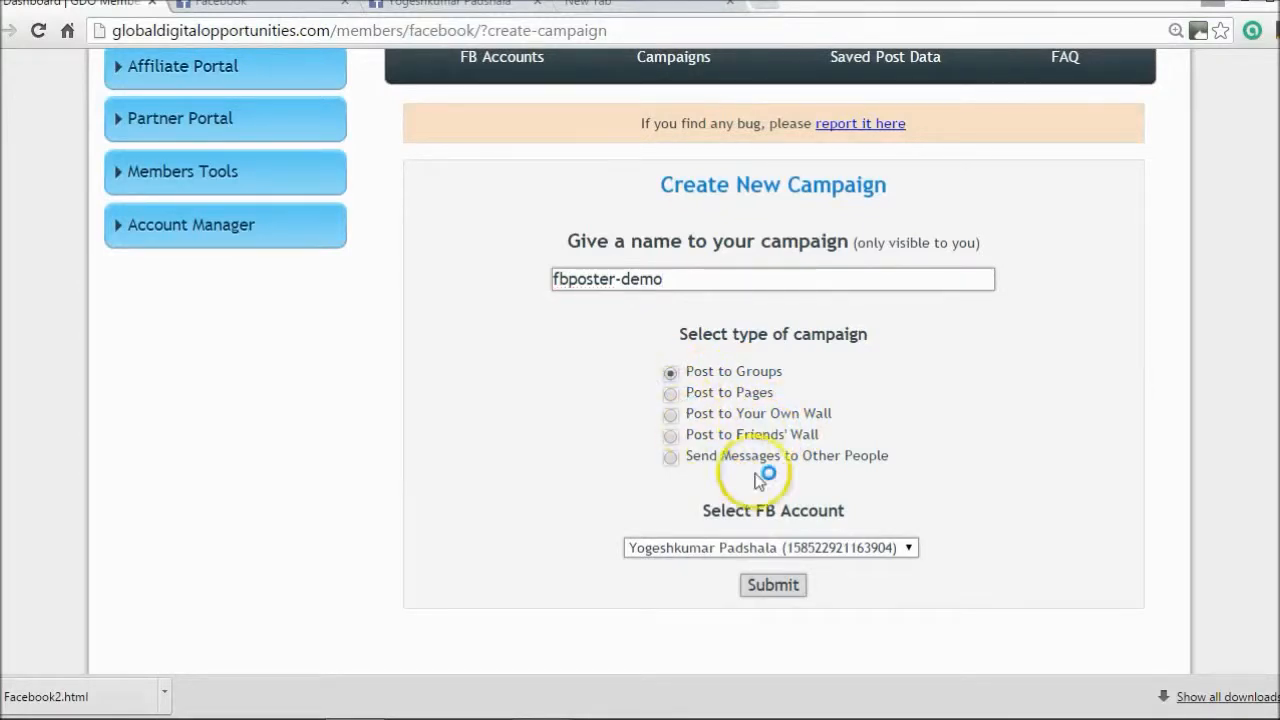
click(762, 548)
click(762, 549)
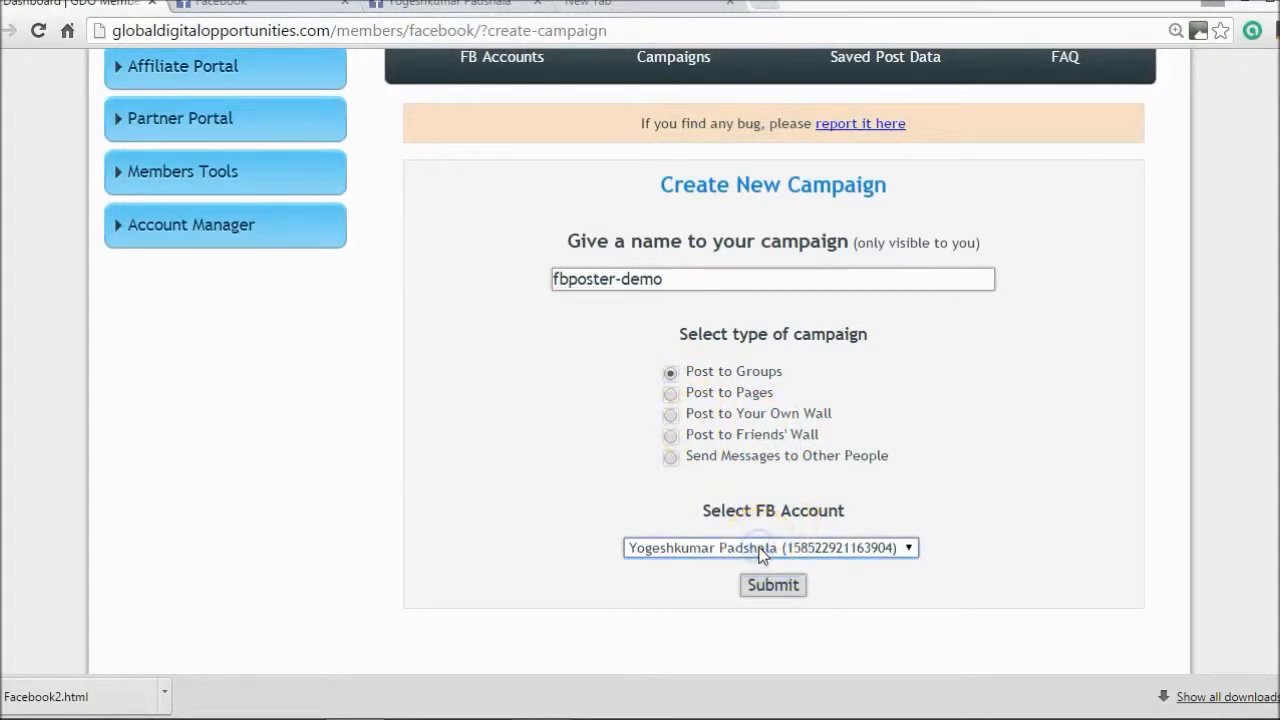
click(762, 549)
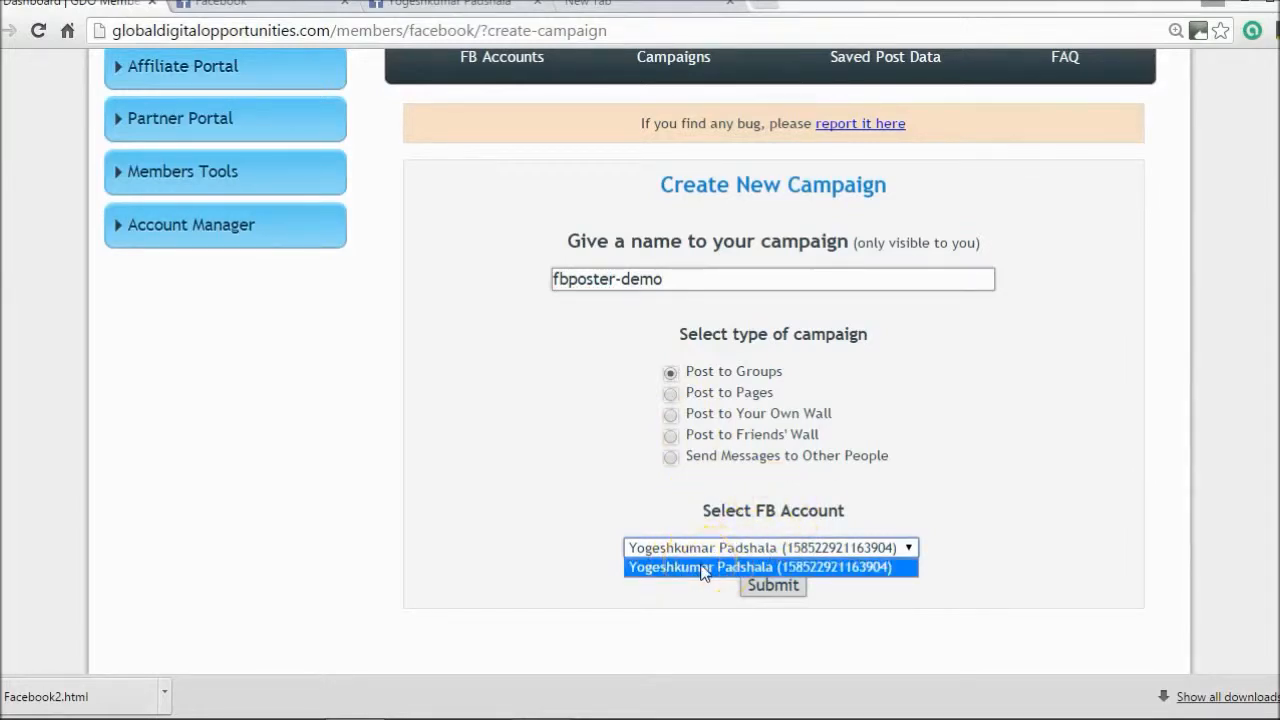
click(569, 530)
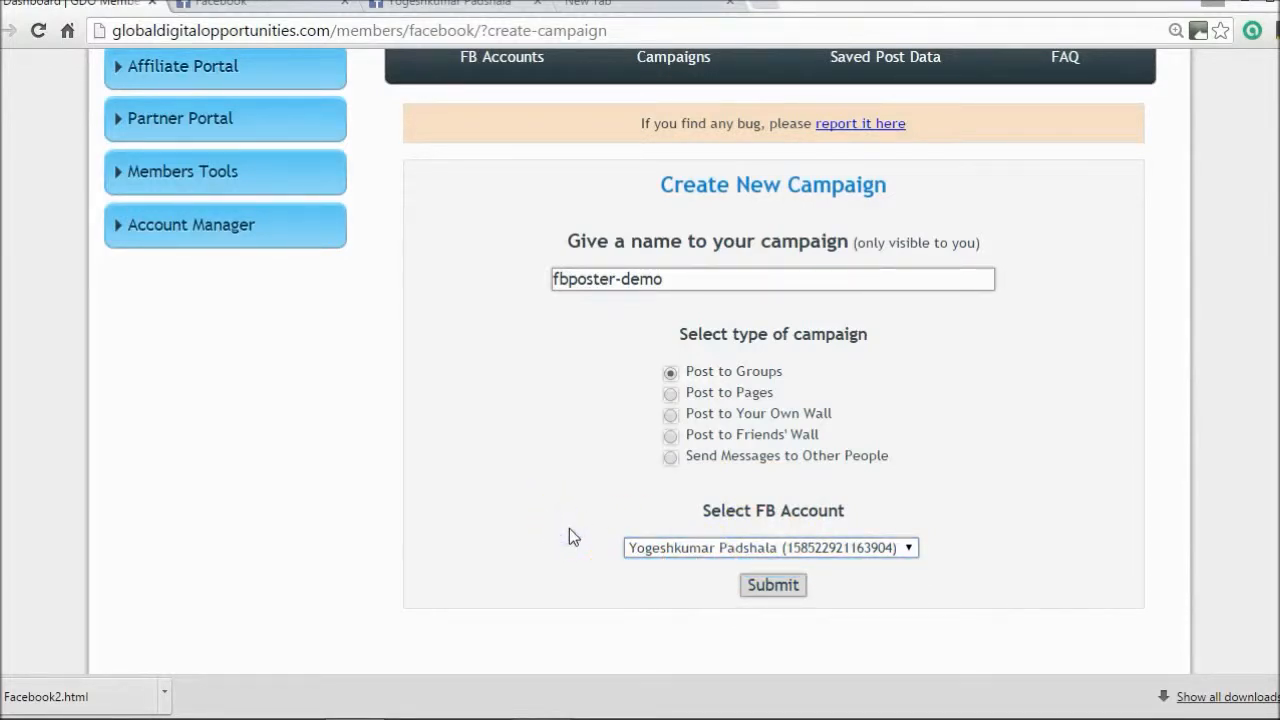
Keep the newly added FB account selected for the fbposter-demo campaign and submit the campaign form.
click(643, 545)
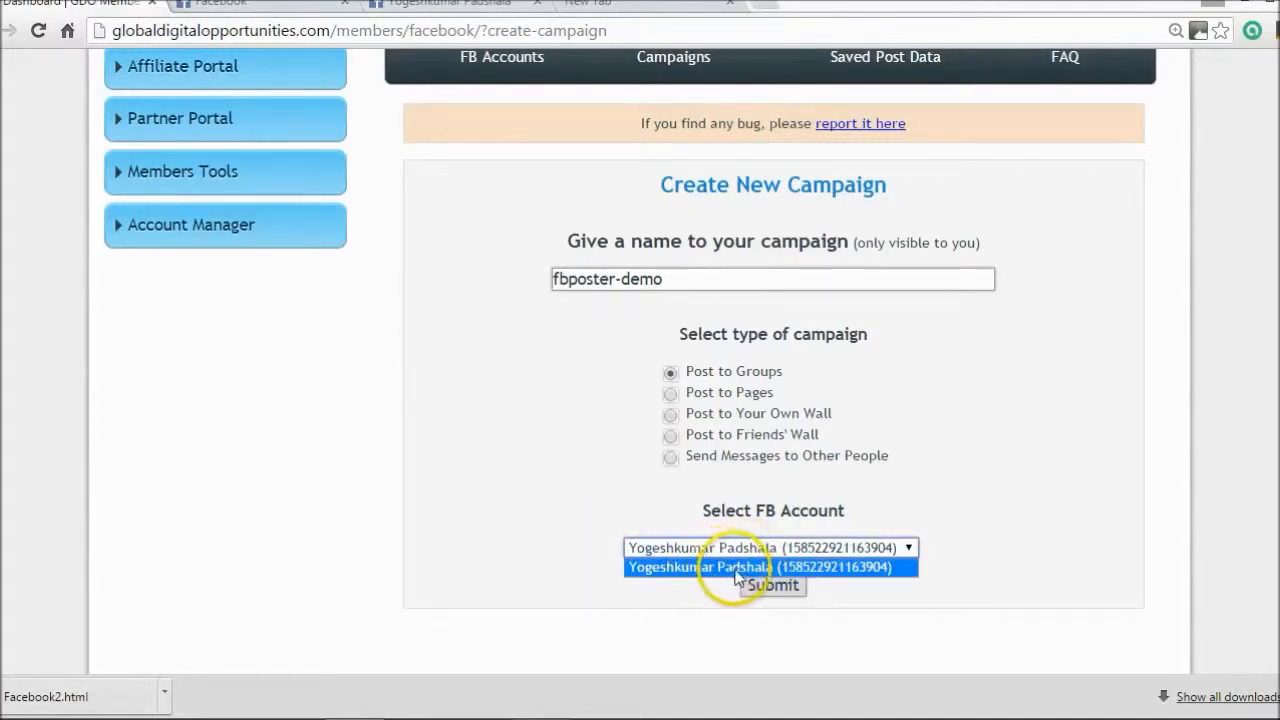
click(736, 567)
click(760, 588)
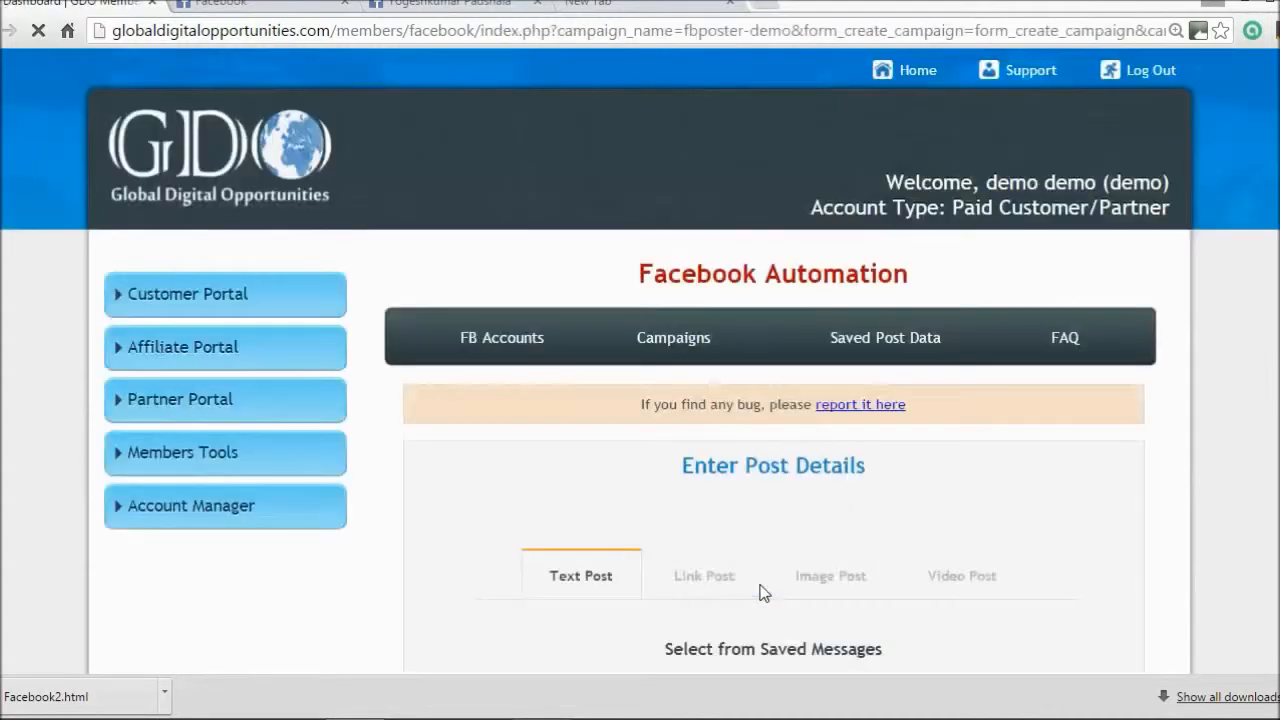
Look through the Link, Image and Video post forms under Enter Post Details, then set the post type to Link Post.
scroll(760, 591, down, 3)
click(762, 540)
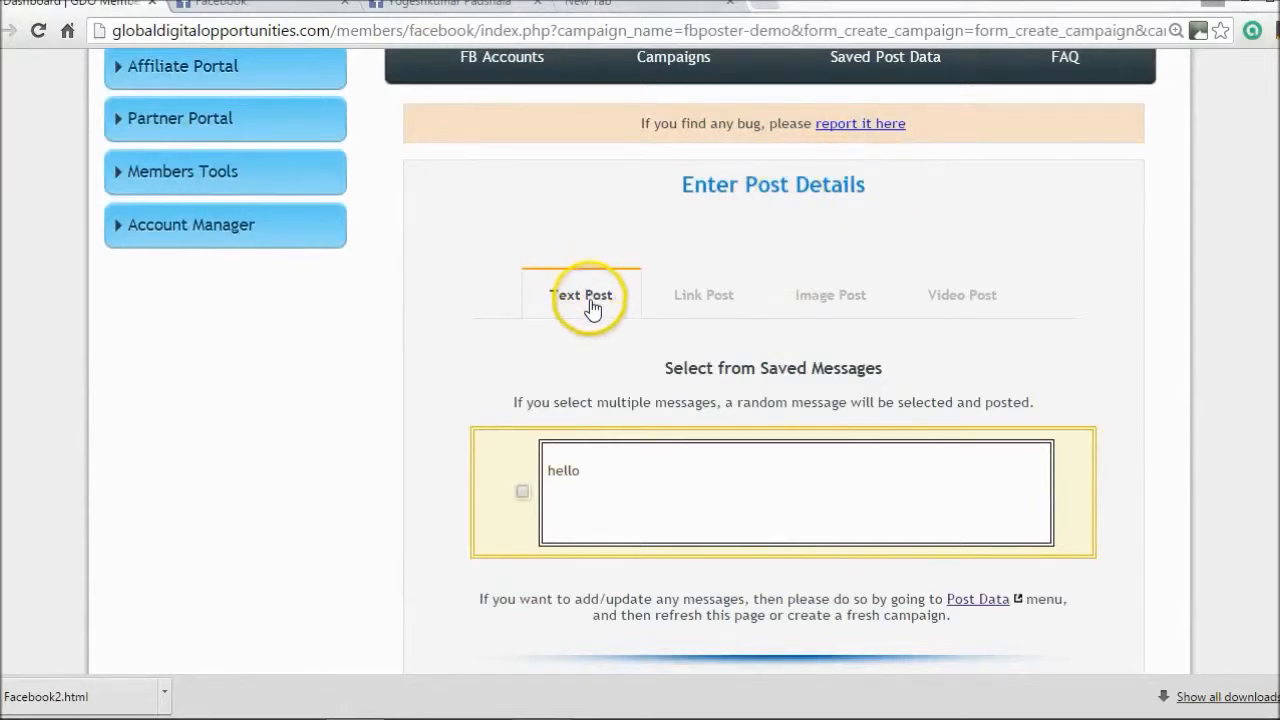
click(672, 308)
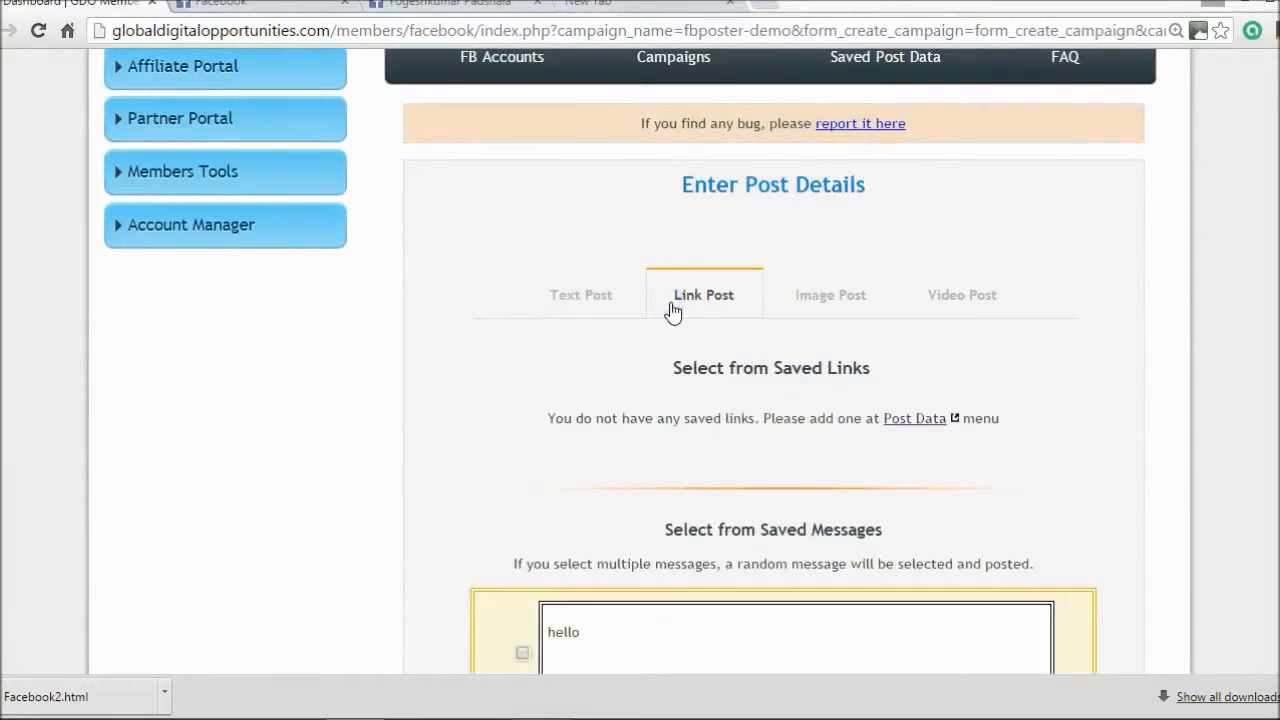
click(826, 298)
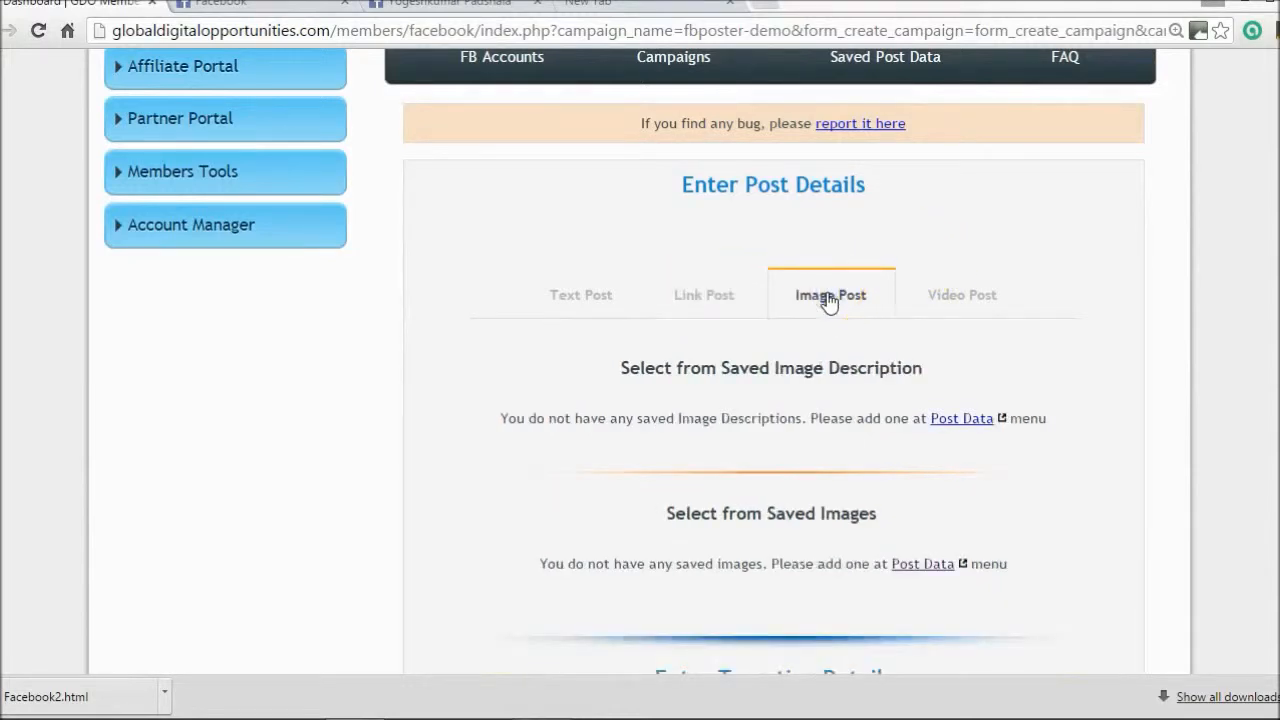
click(949, 300)
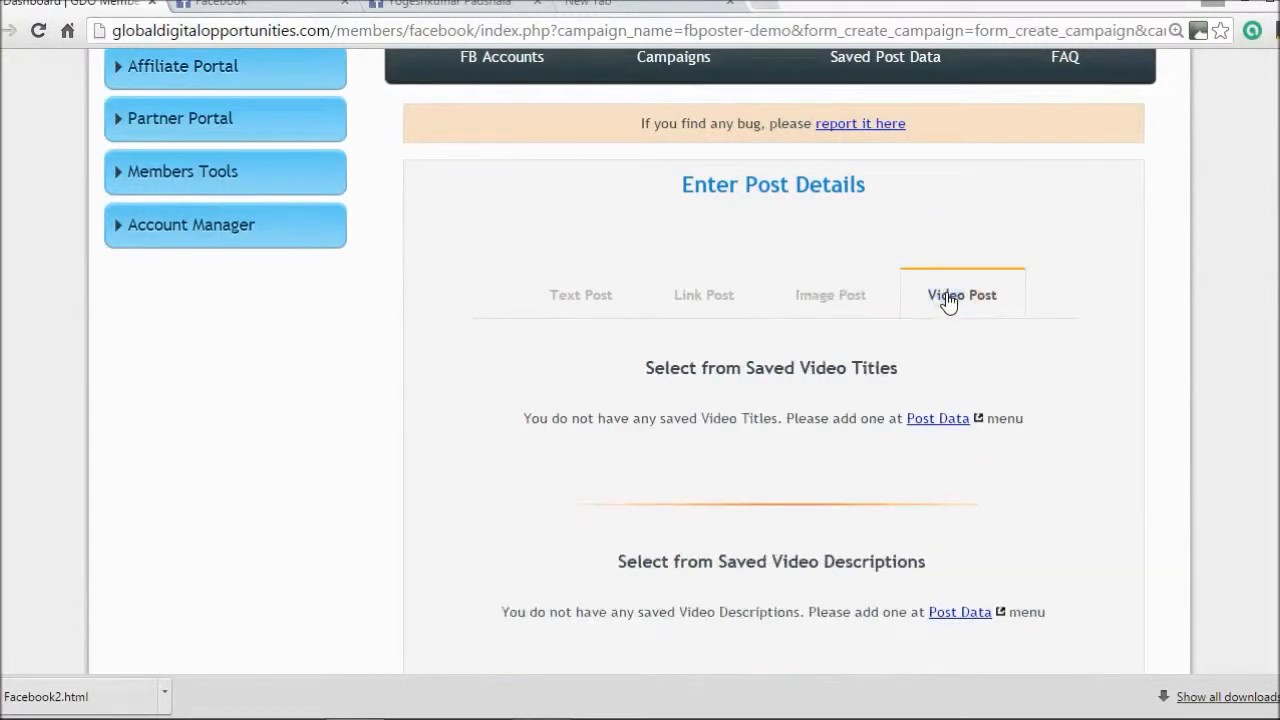
click(684, 297)
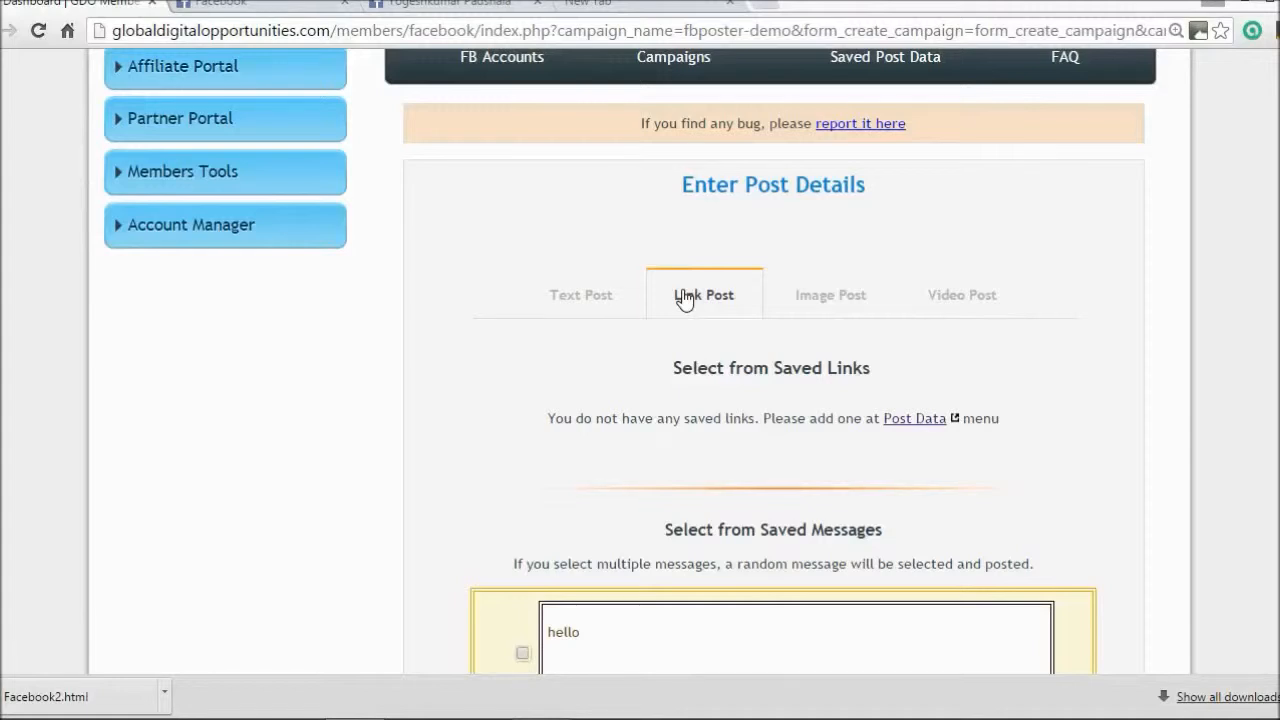
Examine the Link Post sections for saved links, messages, link titles, descriptions, captions and images.
scroll(640, 400, down, 6)
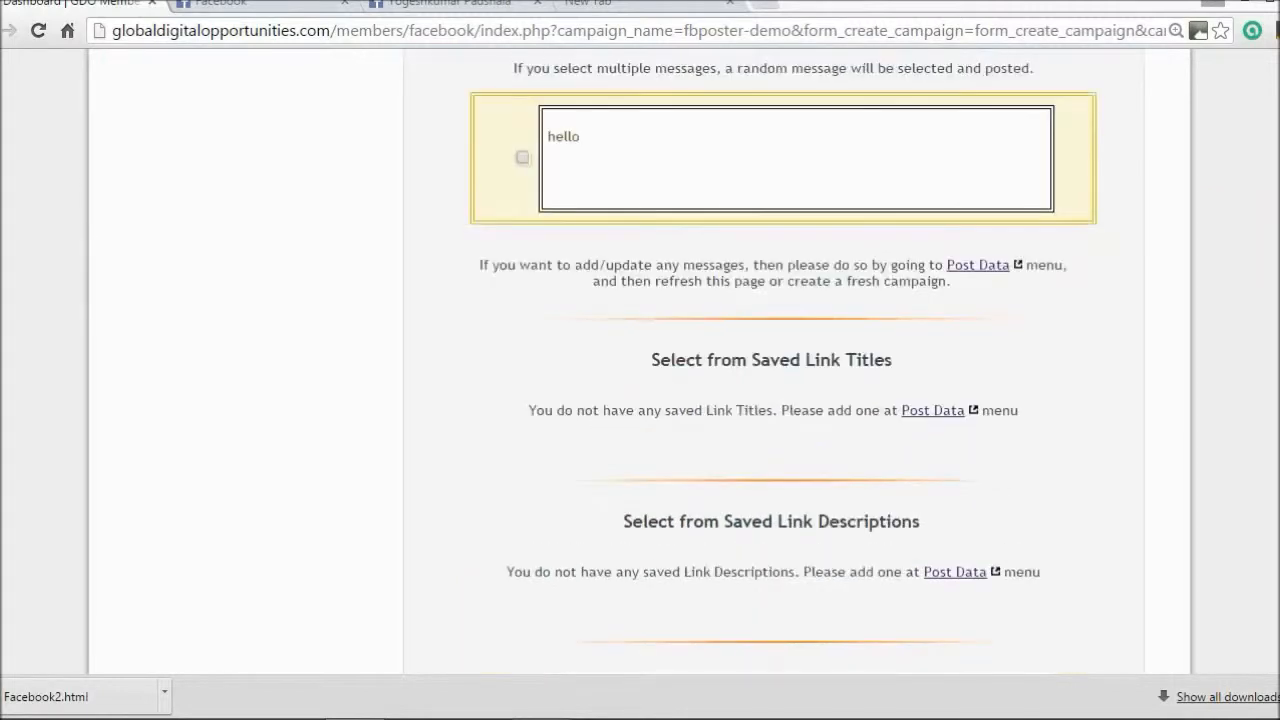
scroll(783, 360, down, 1)
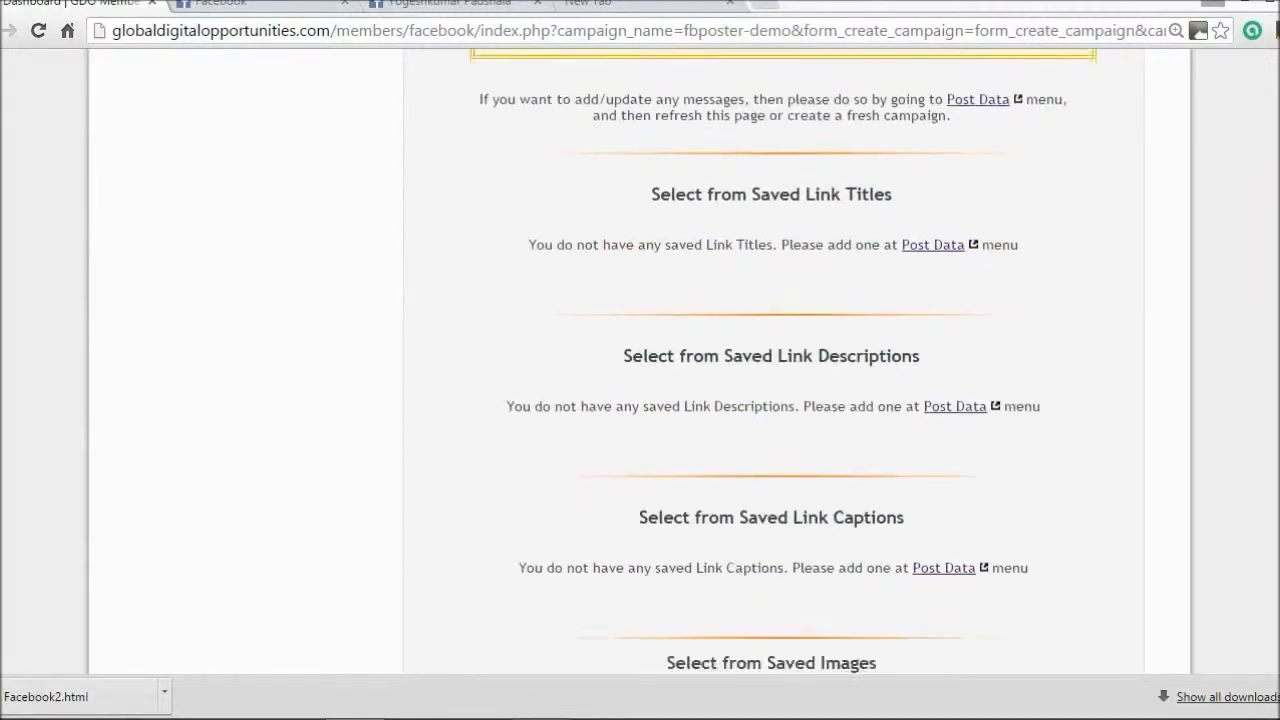
scroll(783, 360, up, 6)
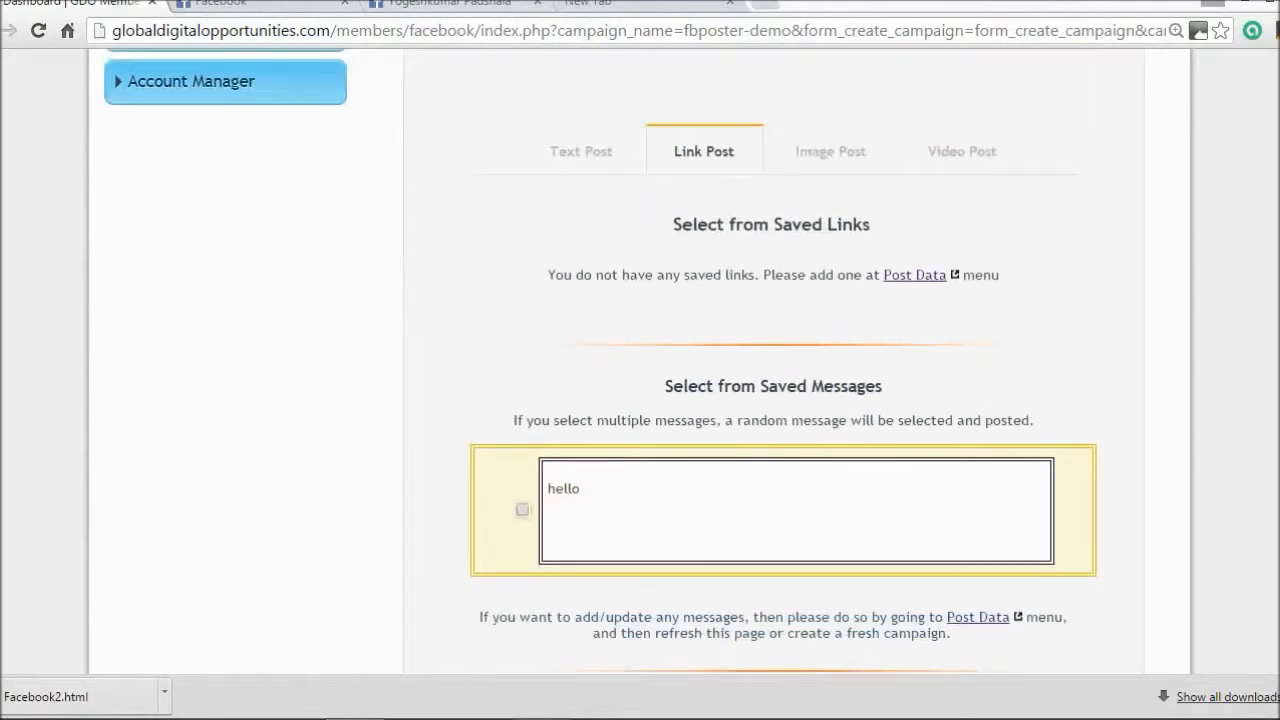
scroll(831, 256, down, 1)
scroll(831, 256, down, 6)
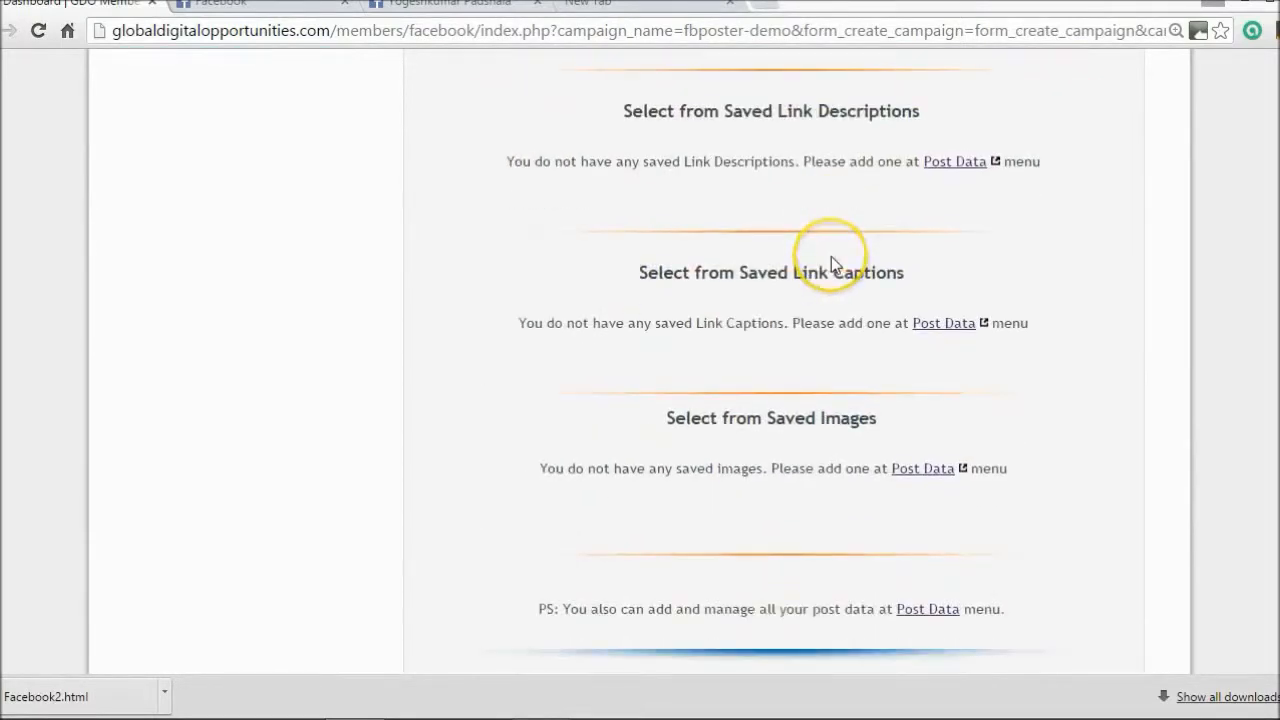
scroll(831, 260, down, 1)
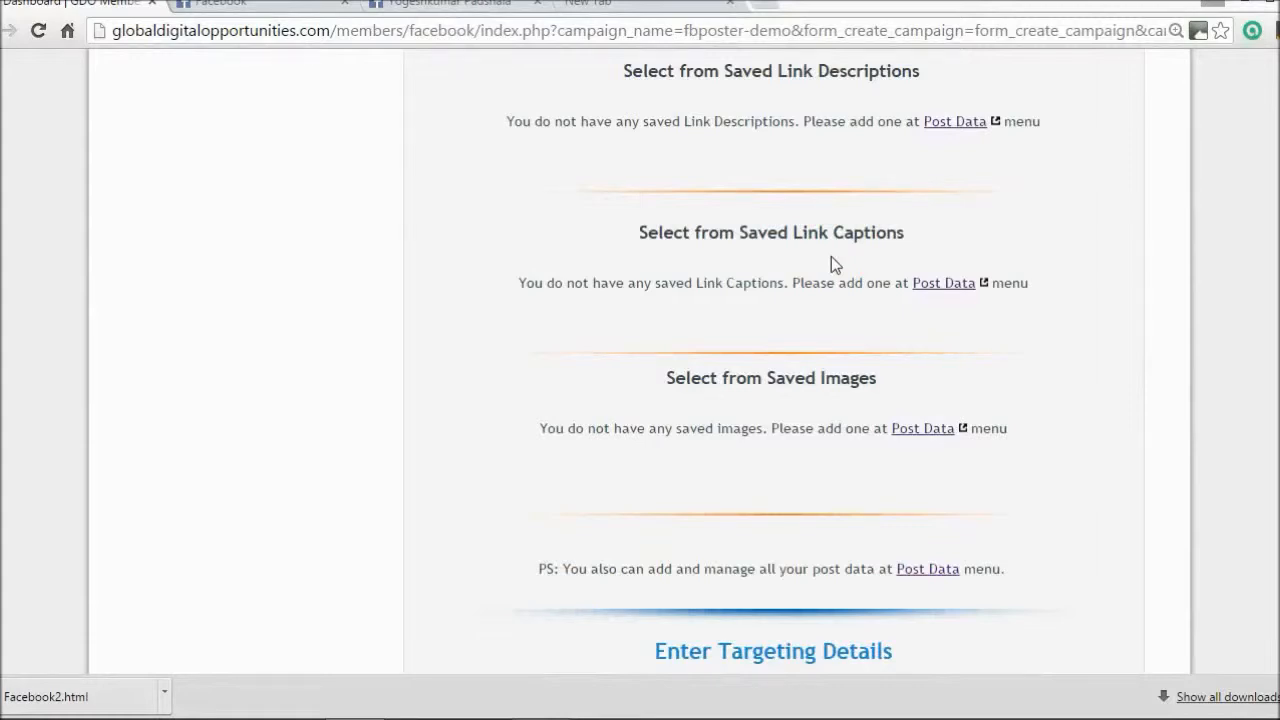
scroll(831, 256, down, 2)
scroll(831, 256, up, 3)
scroll(831, 256, up, 6)
Open the Post Data page referenced under Select from Saved Links in the Link Post form.
click(891, 240)
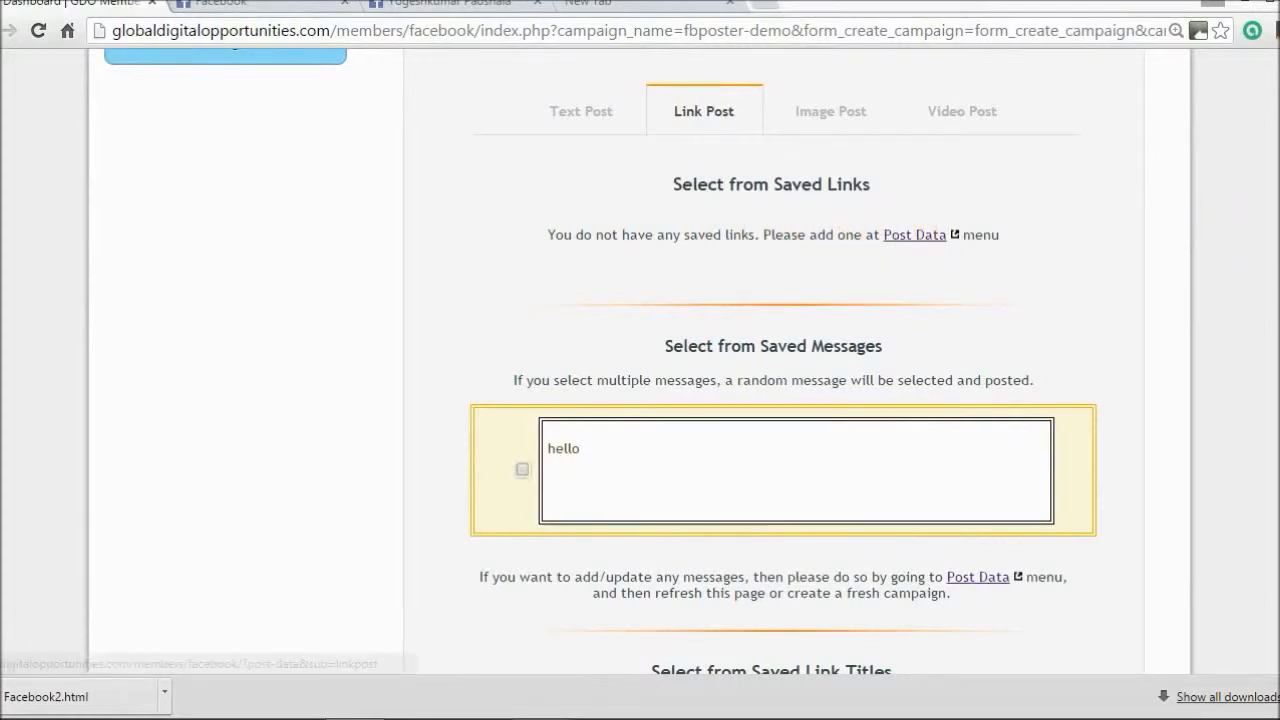
scroll(1050, 280, up, 5)
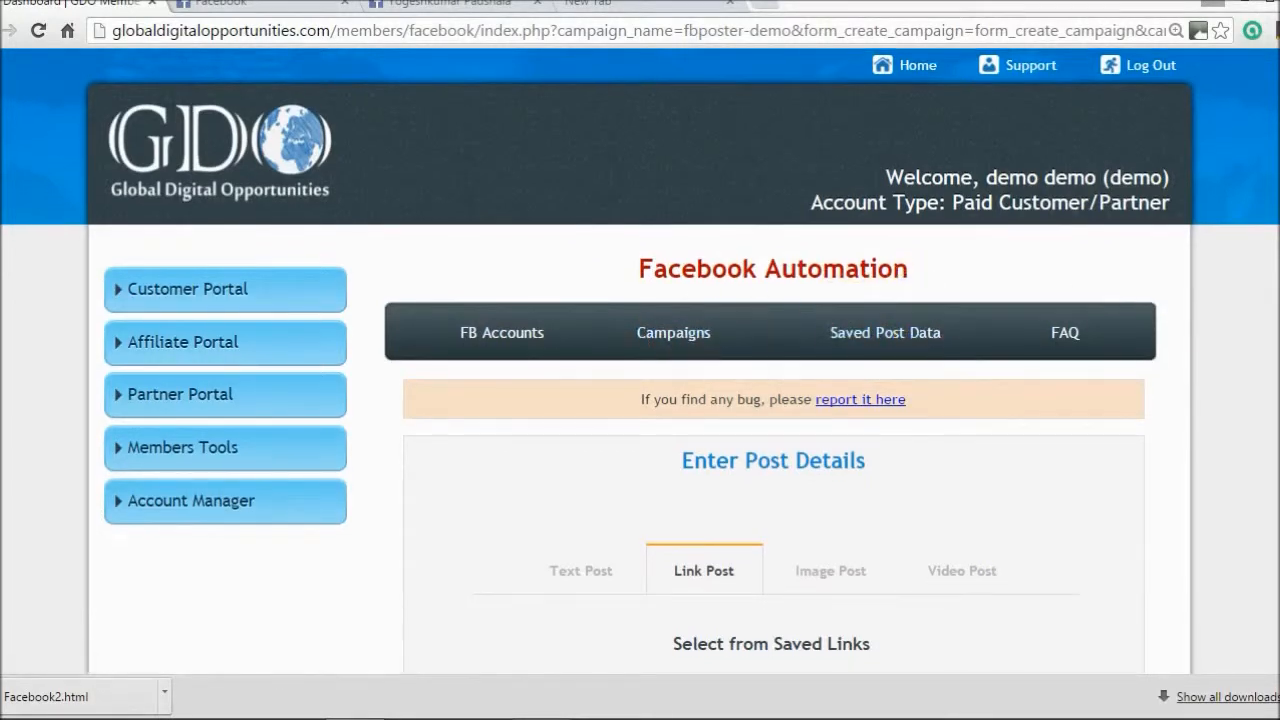
scroll(640, 360, down, 1)
scroll(640, 360, down, 5)
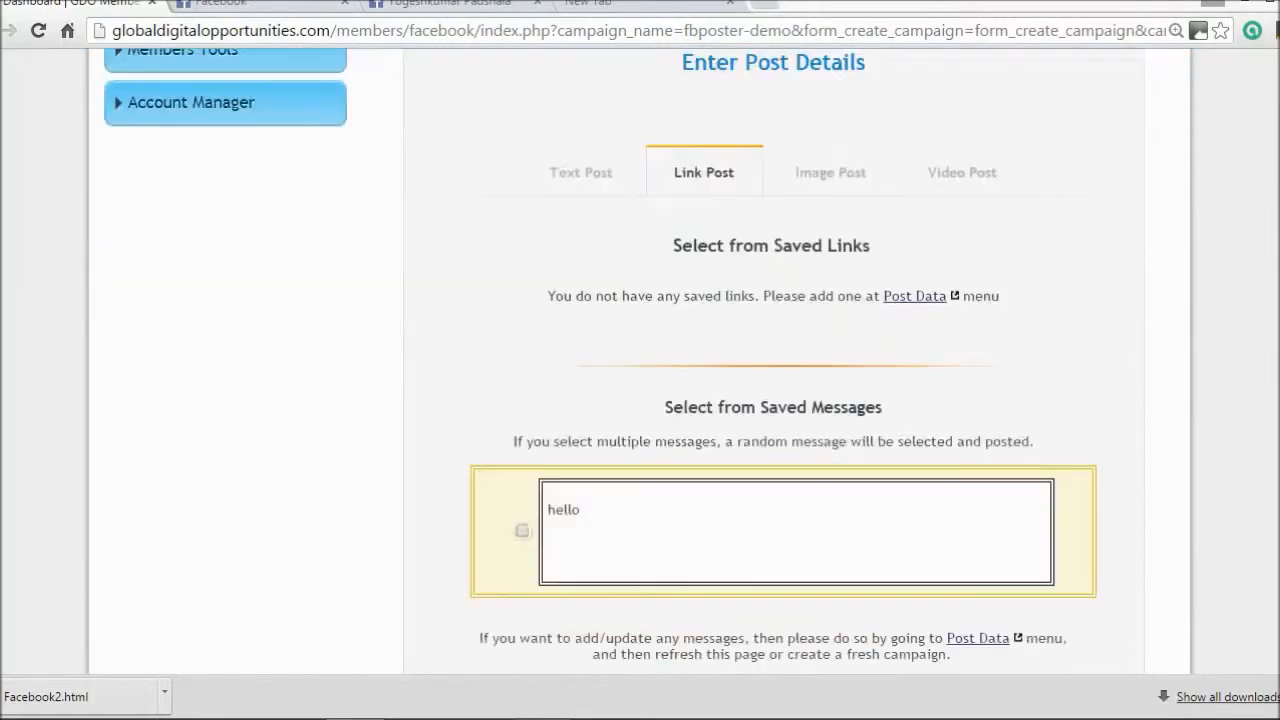
click(903, 202)
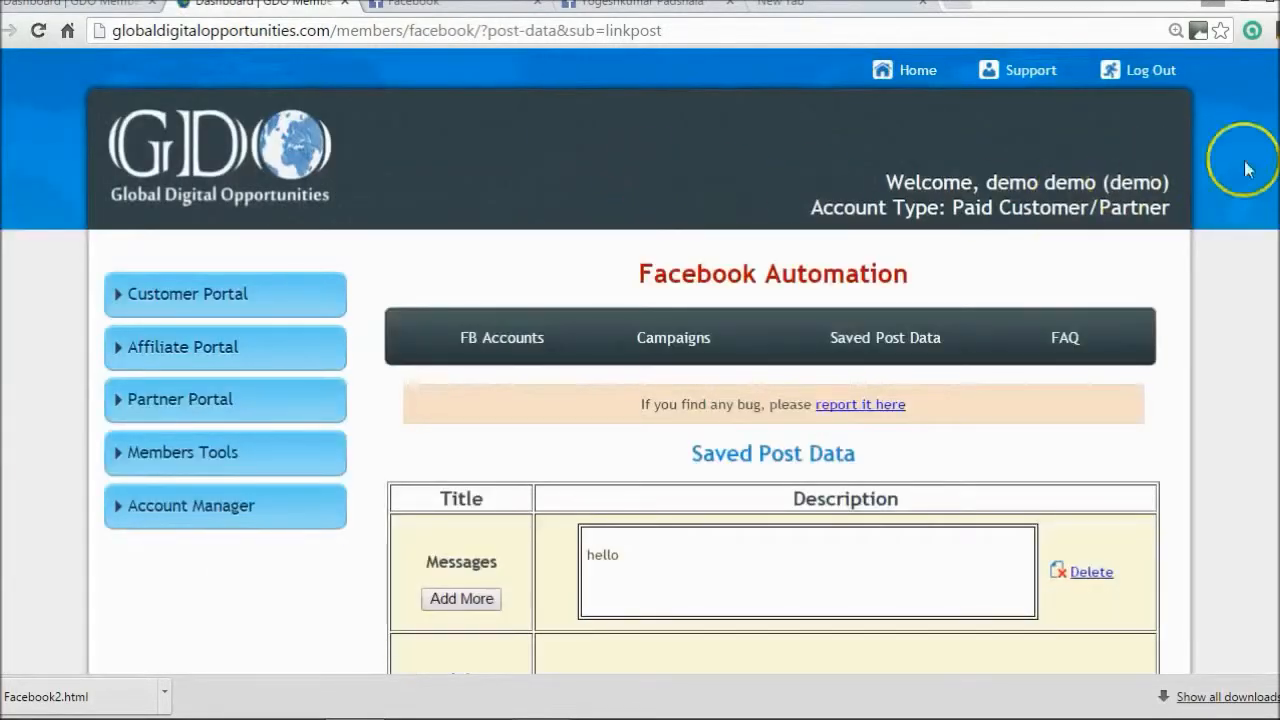
Add the message "good morning" to the Messages in Saved Post Data and save it.
scroll(640, 400, down, 2)
scroll(640, 400, down, 1)
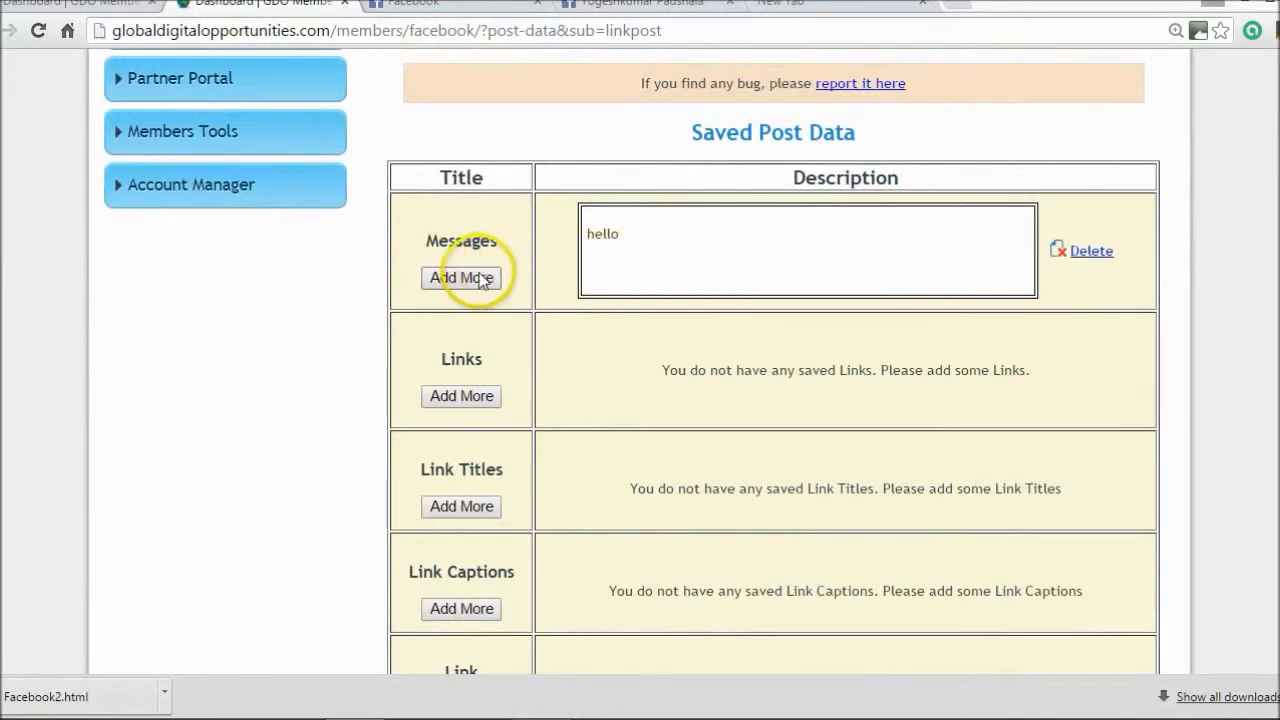
click(645, 244)
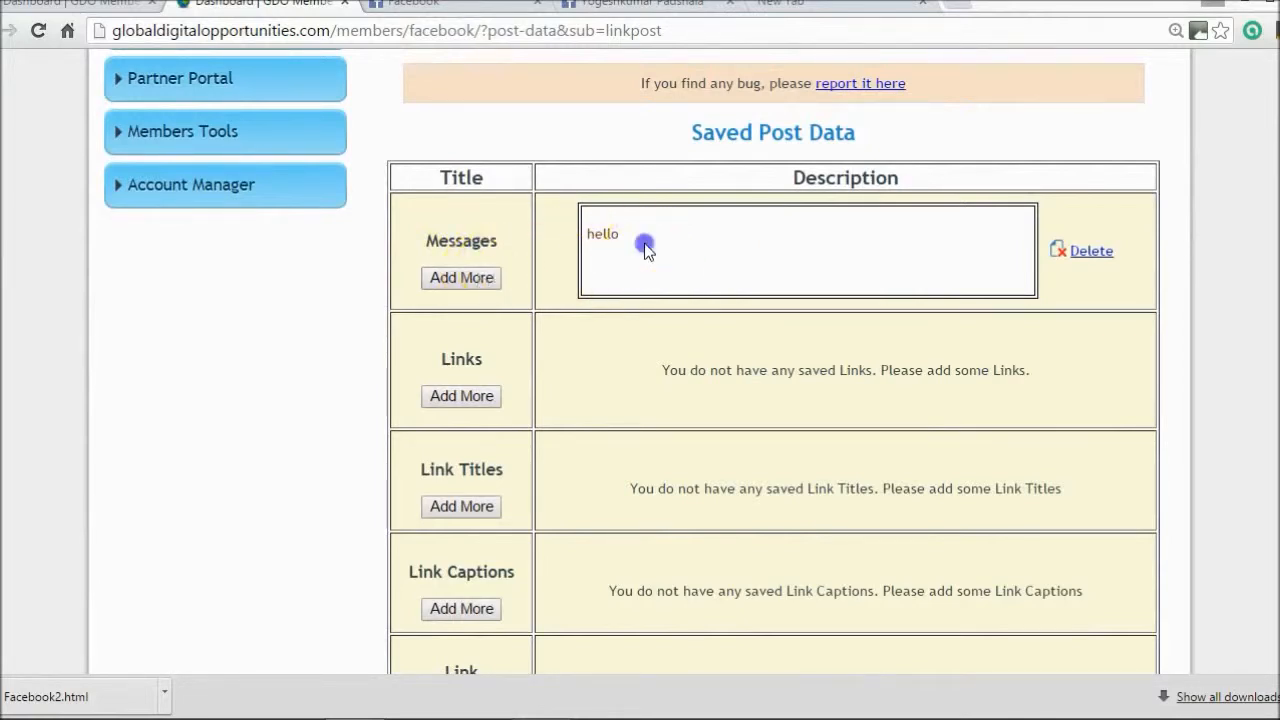
click(462, 278)
click(514, 290)
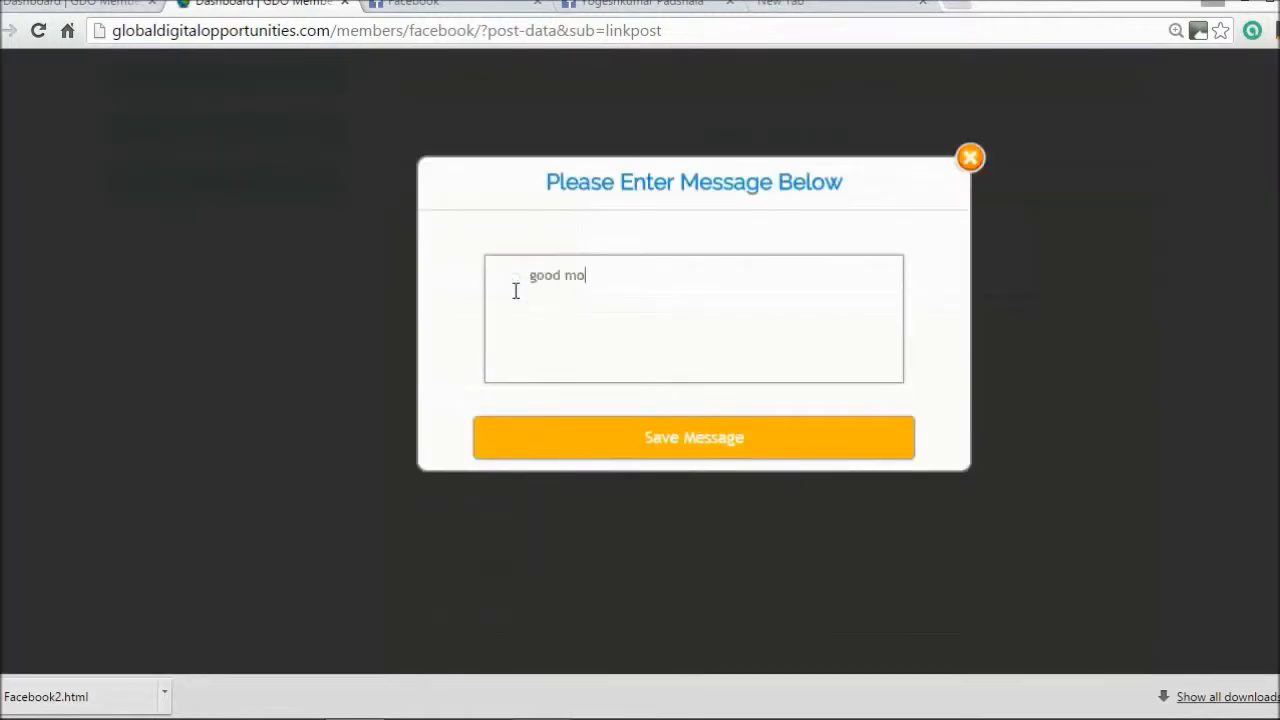
click(663, 436)
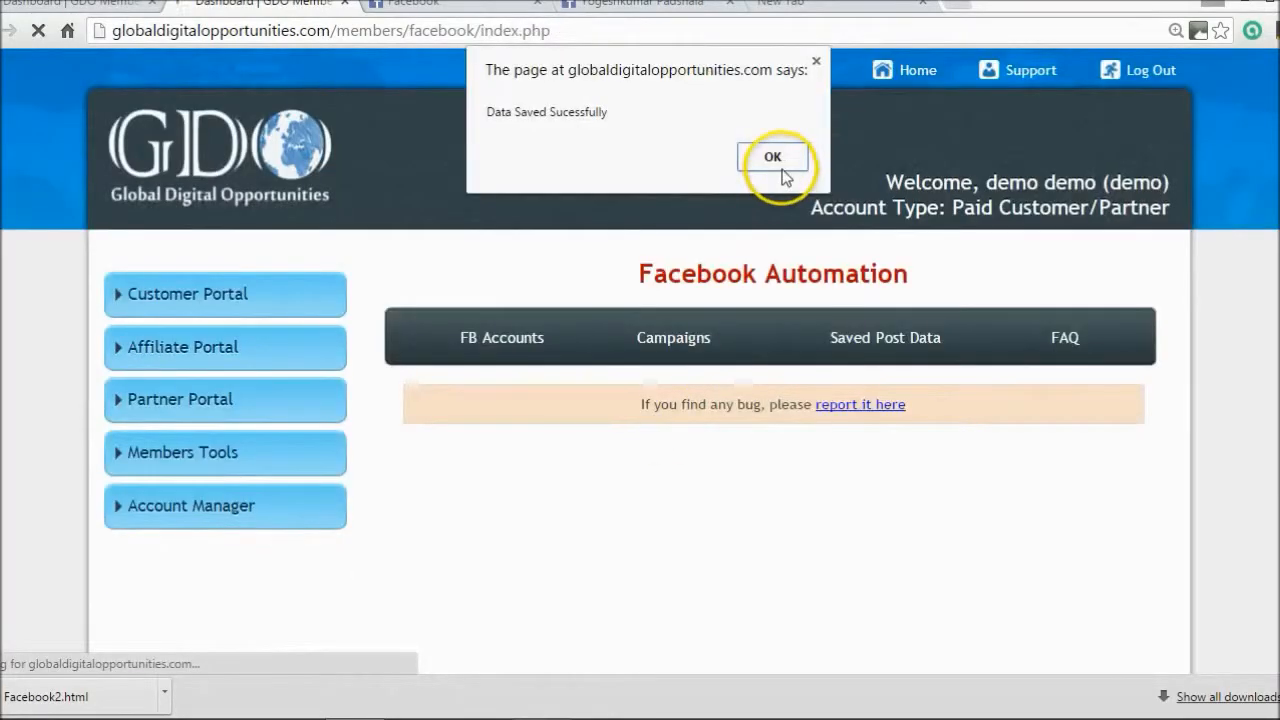
click(773, 160)
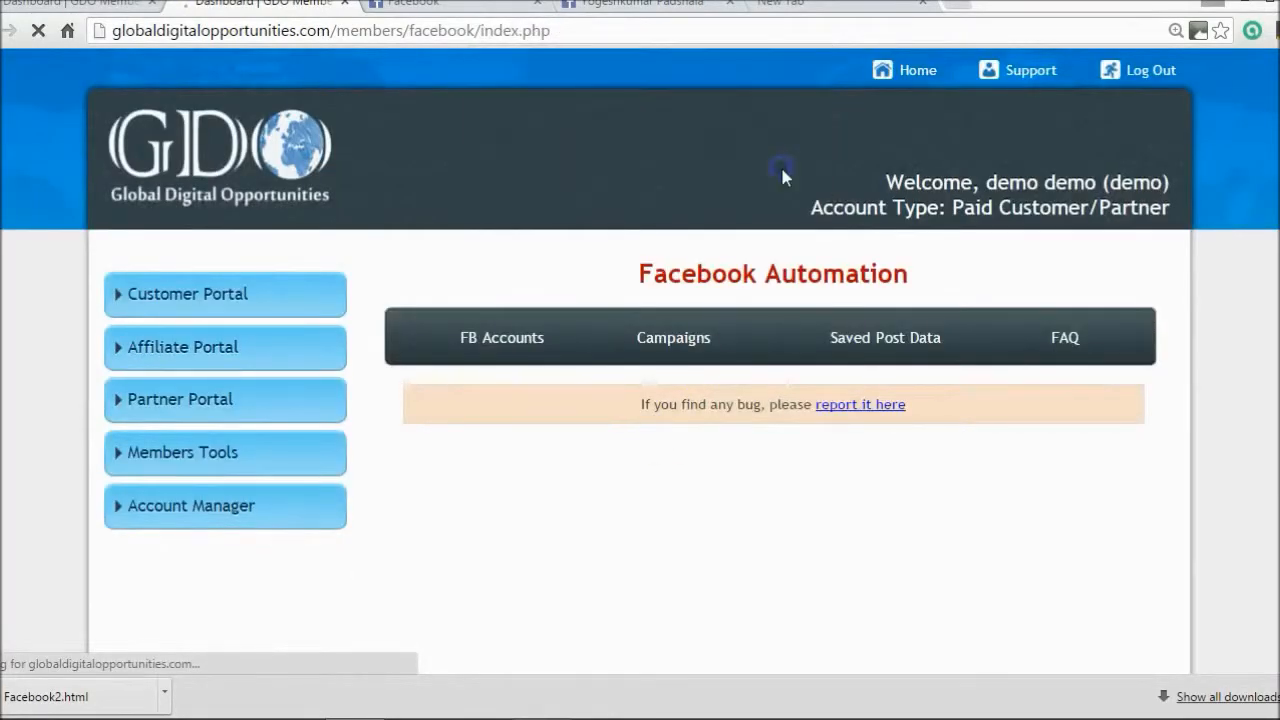
scroll(640, 400, down, 3)
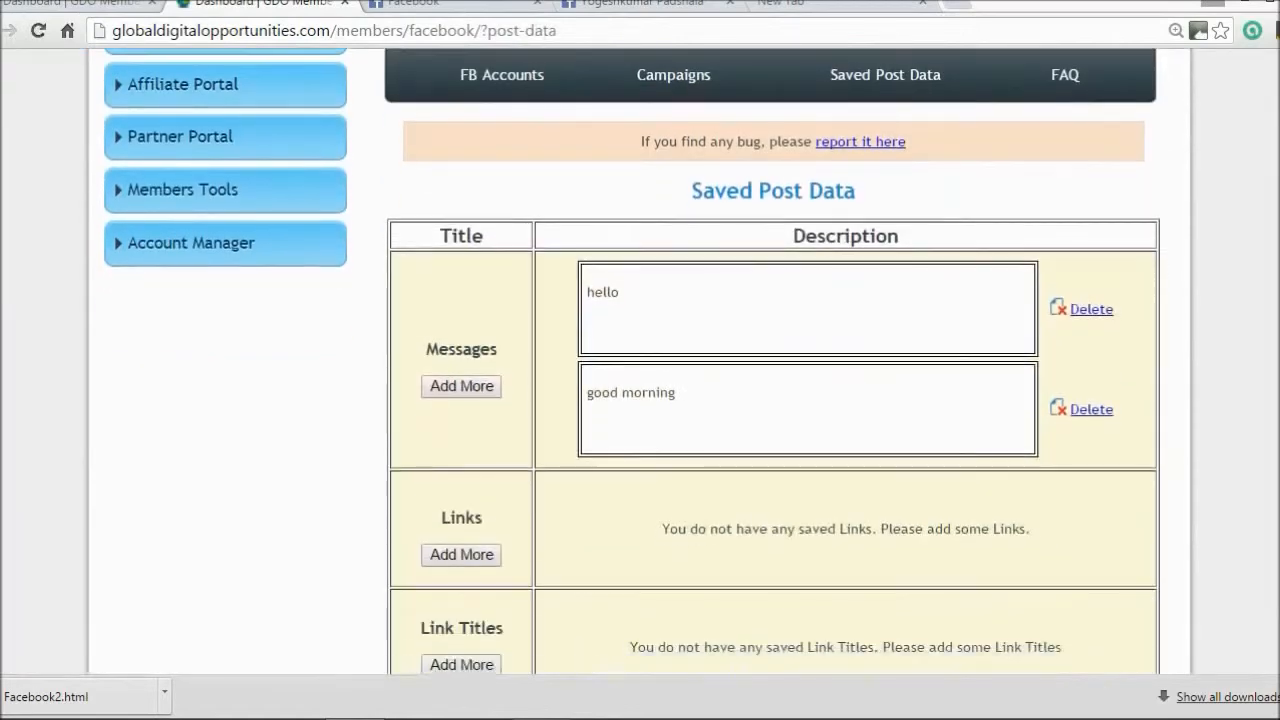
scroll(640, 400, down, 2)
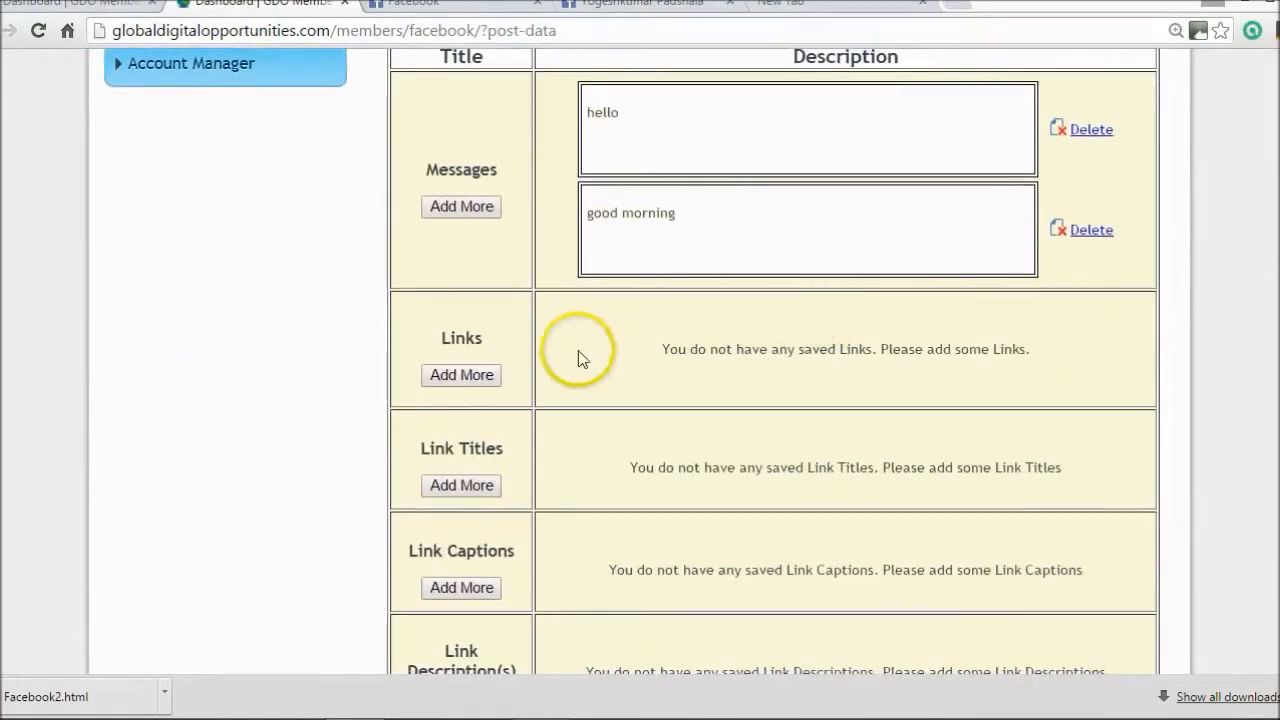
click(451, 376)
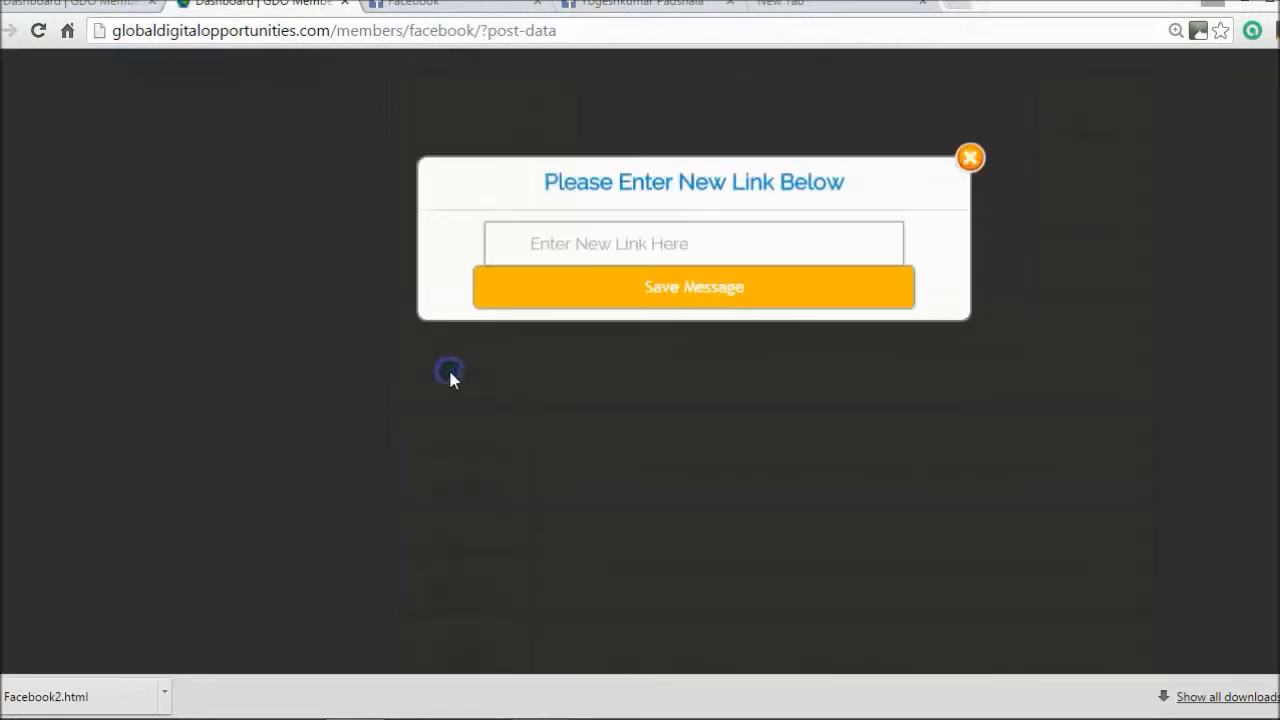
click(555, 243)
text(ww)
key(BackSpace)
key(BackSpace)
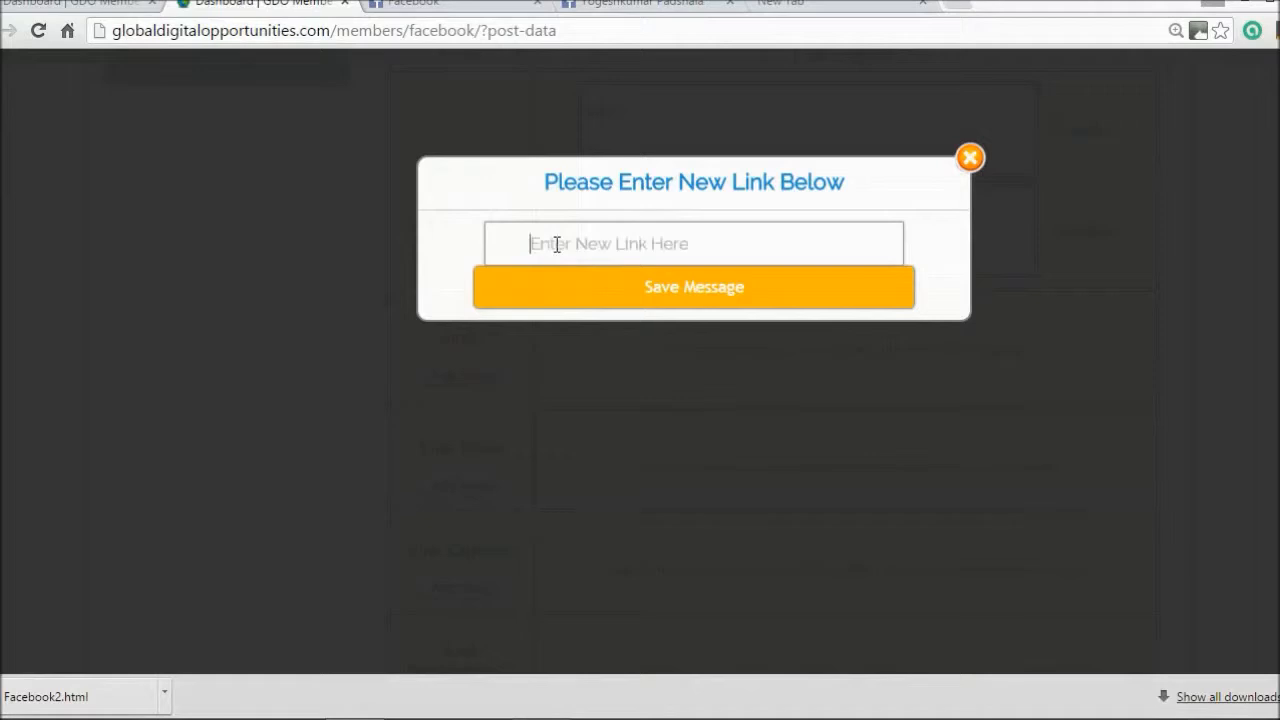
text(http://)
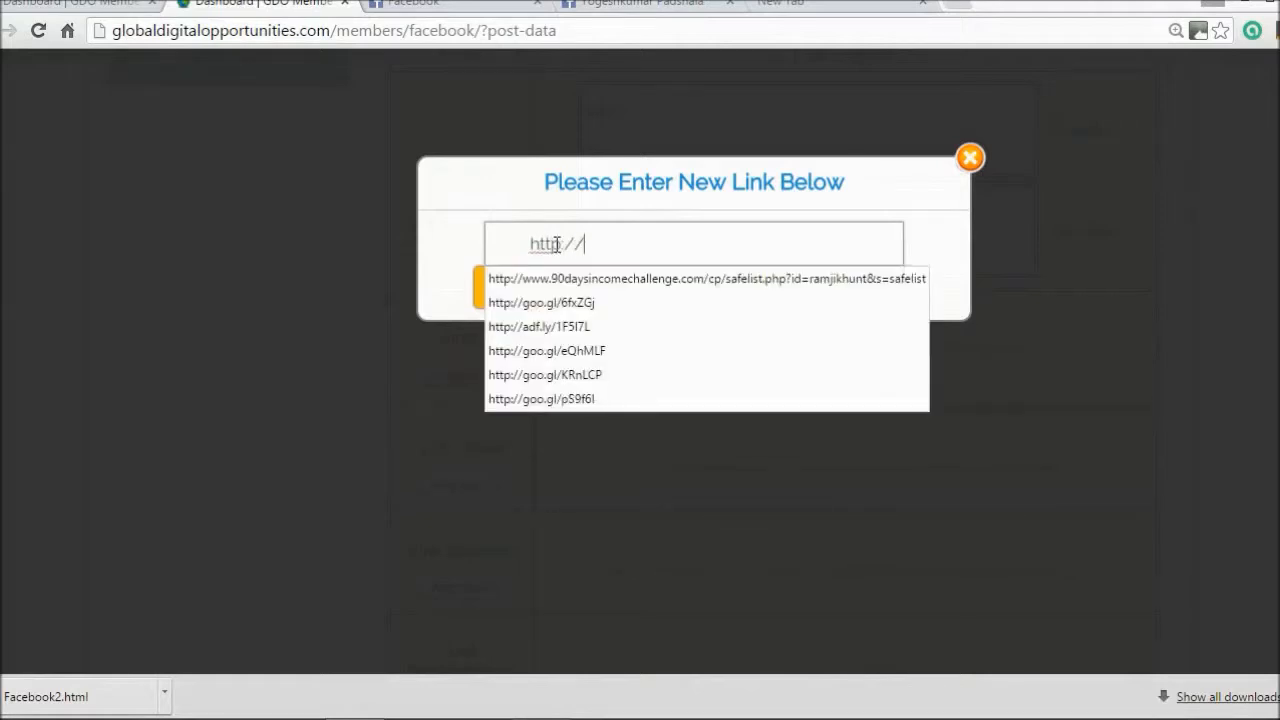
text(www.google)
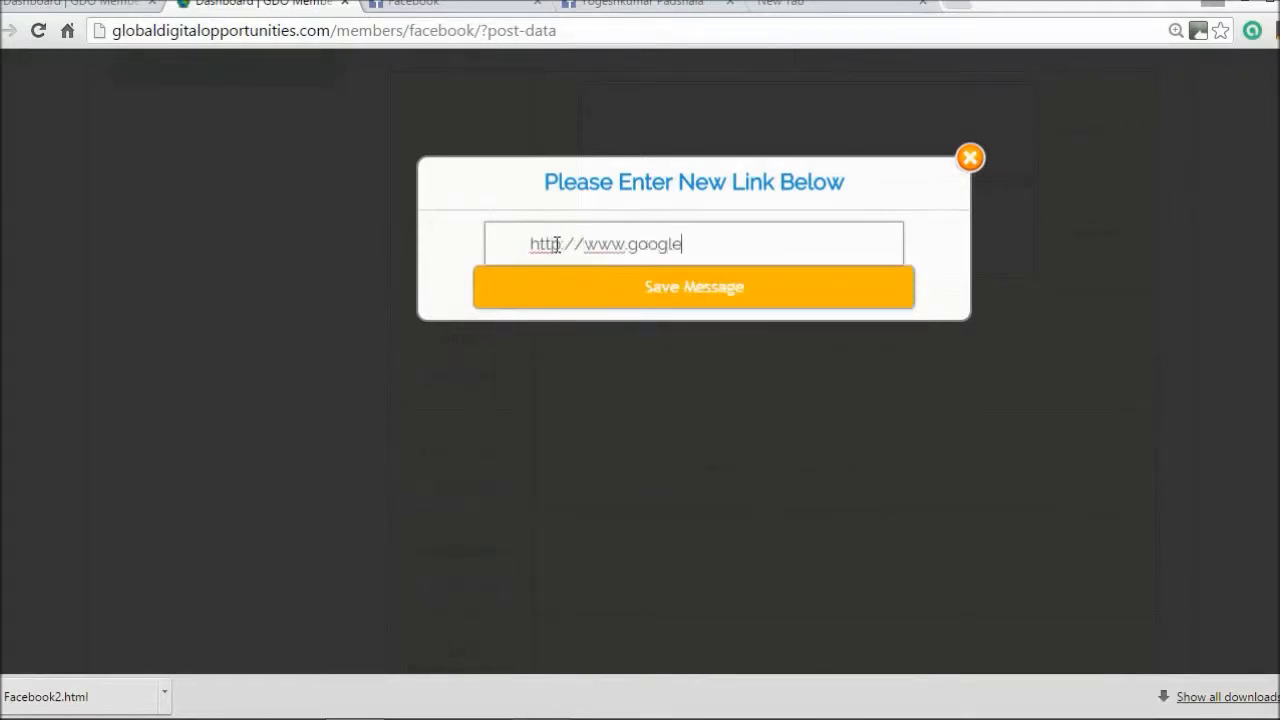
click(682, 292)
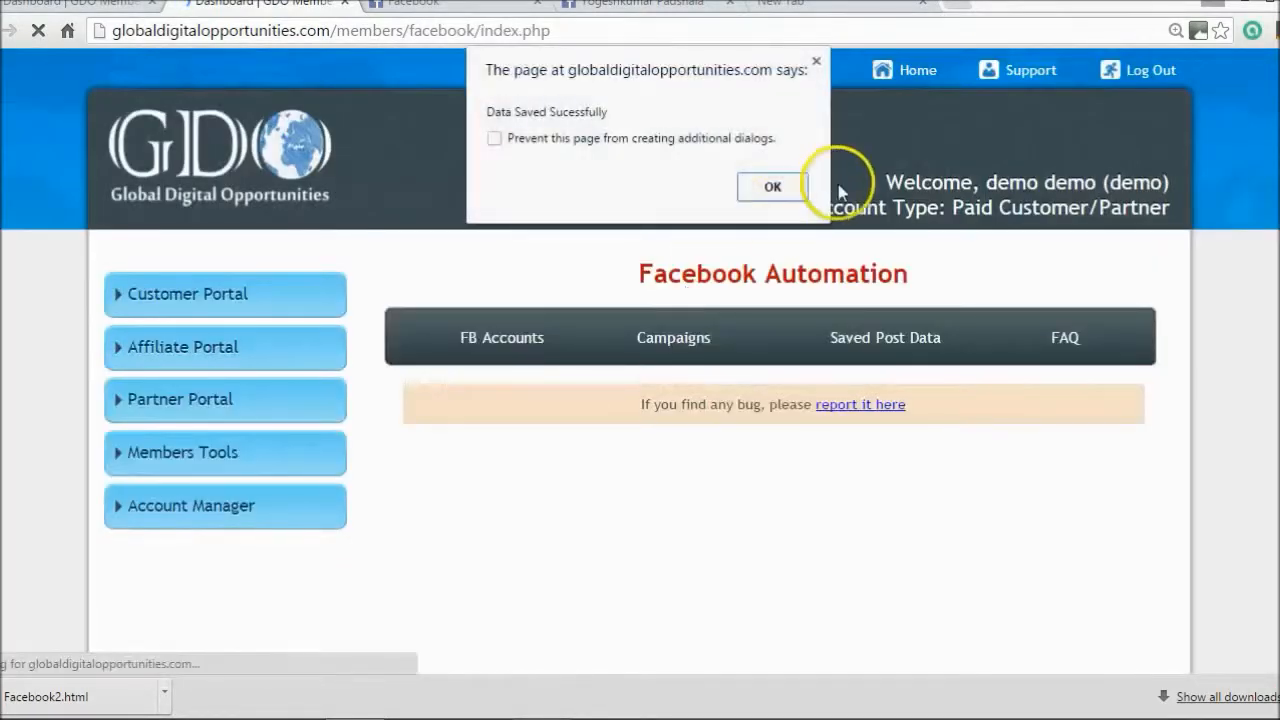
click(773, 187)
Check the remaining Saved Post Data categories and view the Images entry form without saving an image URL.
scroll(772, 400, down, 5)
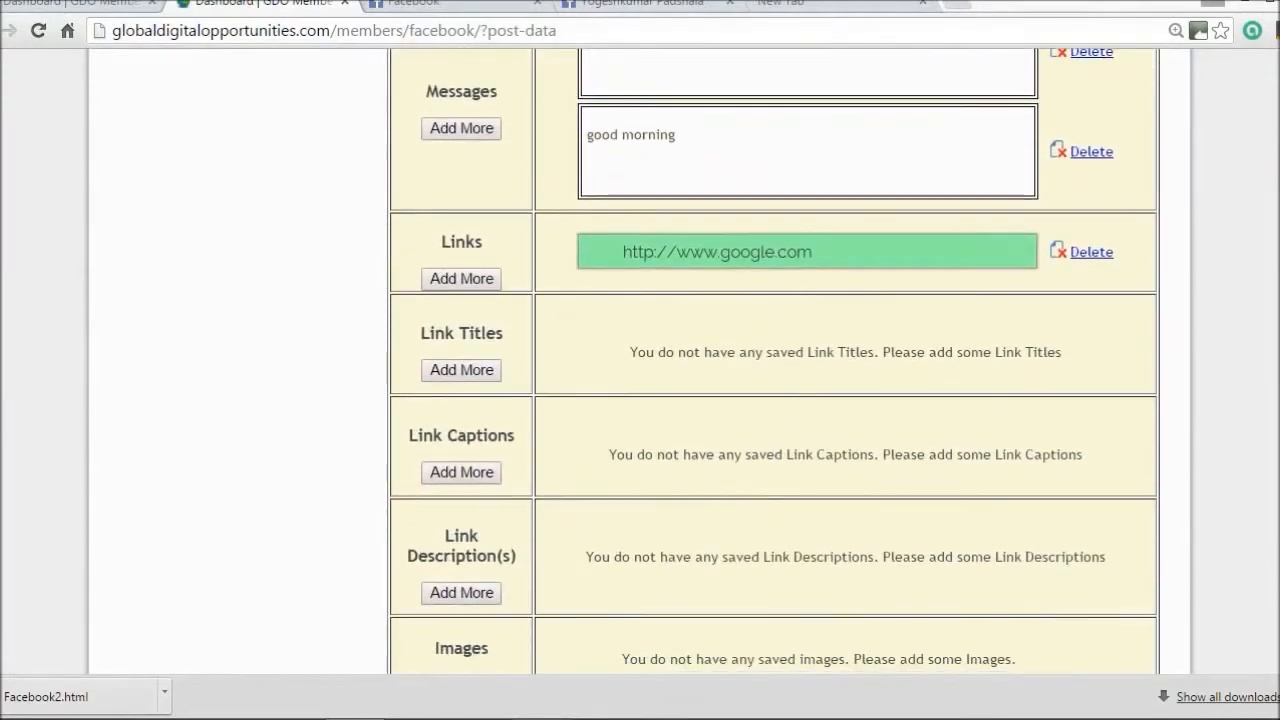
scroll(343, 297, down, 1)
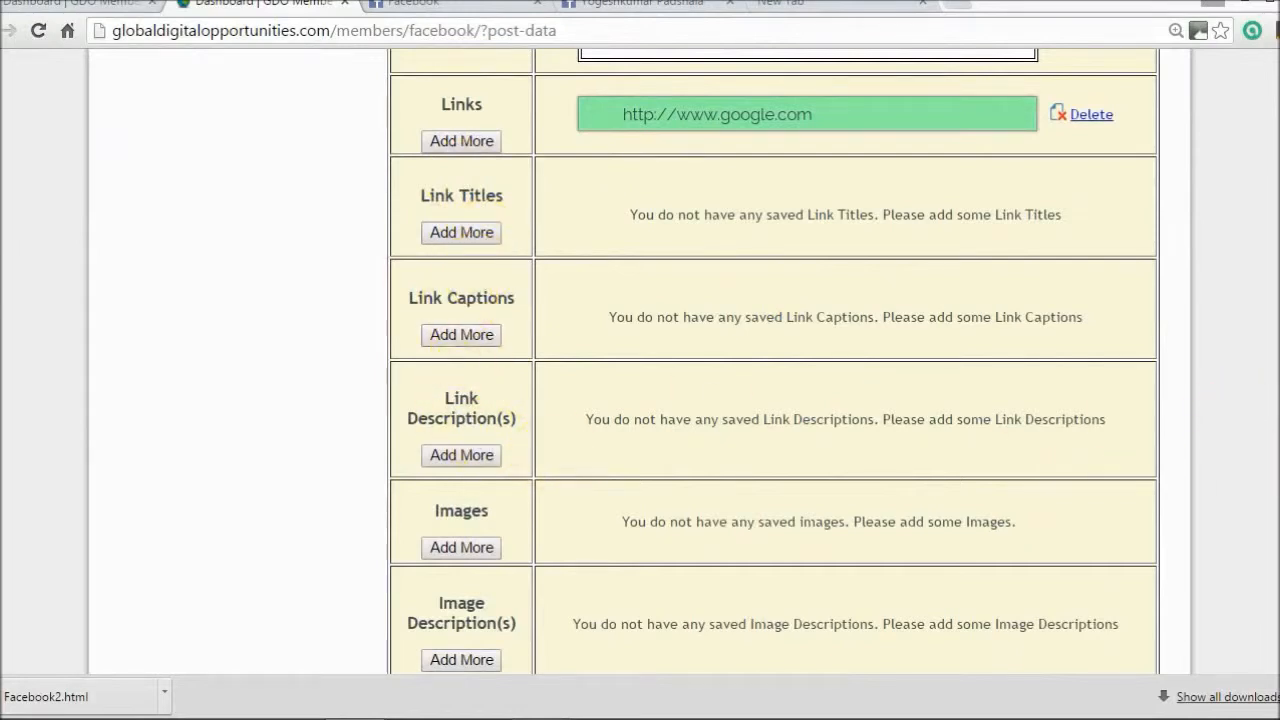
scroll(772, 360, down, 1)
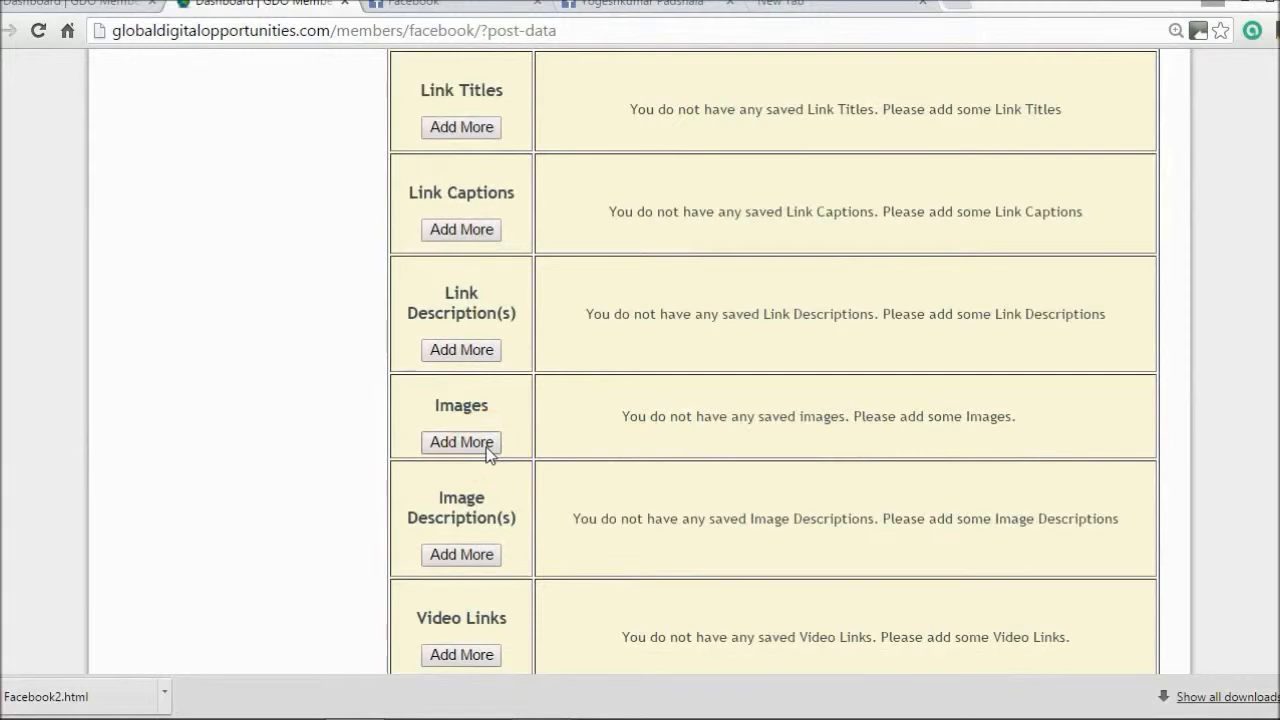
click(461, 442)
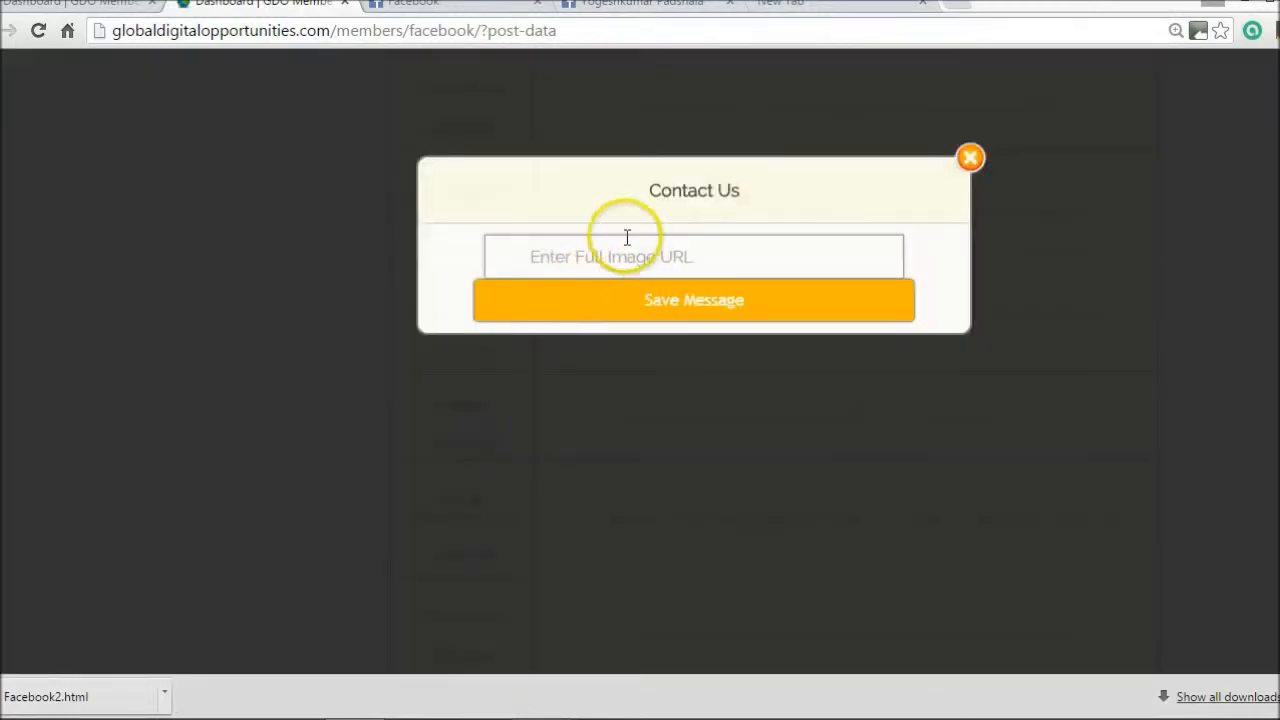
click(972, 160)
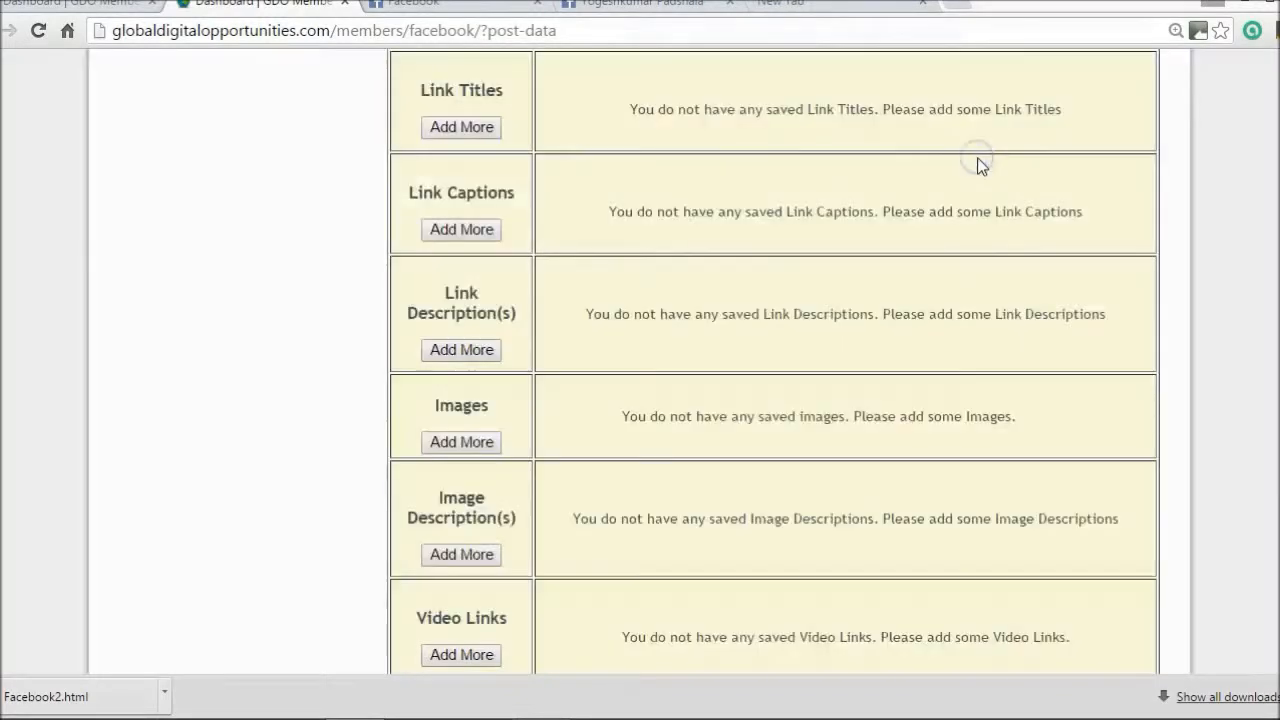
Load globaldigitalopportunities.com/photobox in place of the Facebook groups page.
click(432, 5)
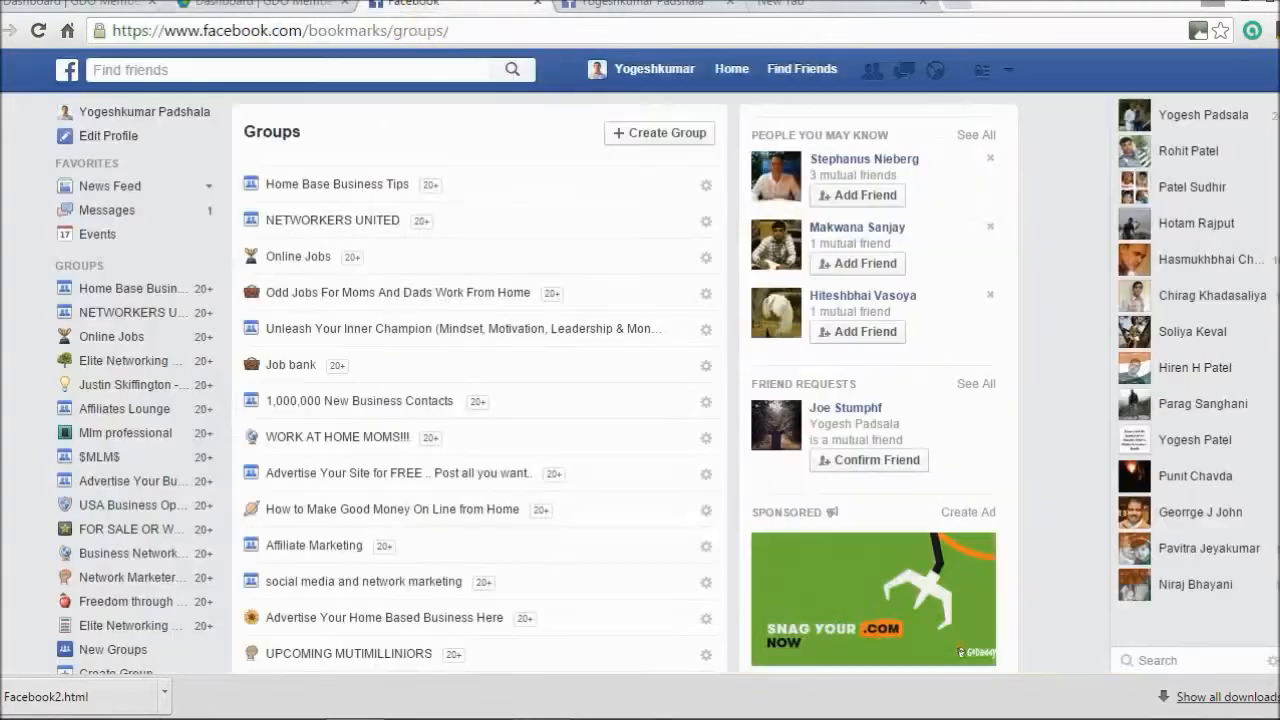
click(456, 35)
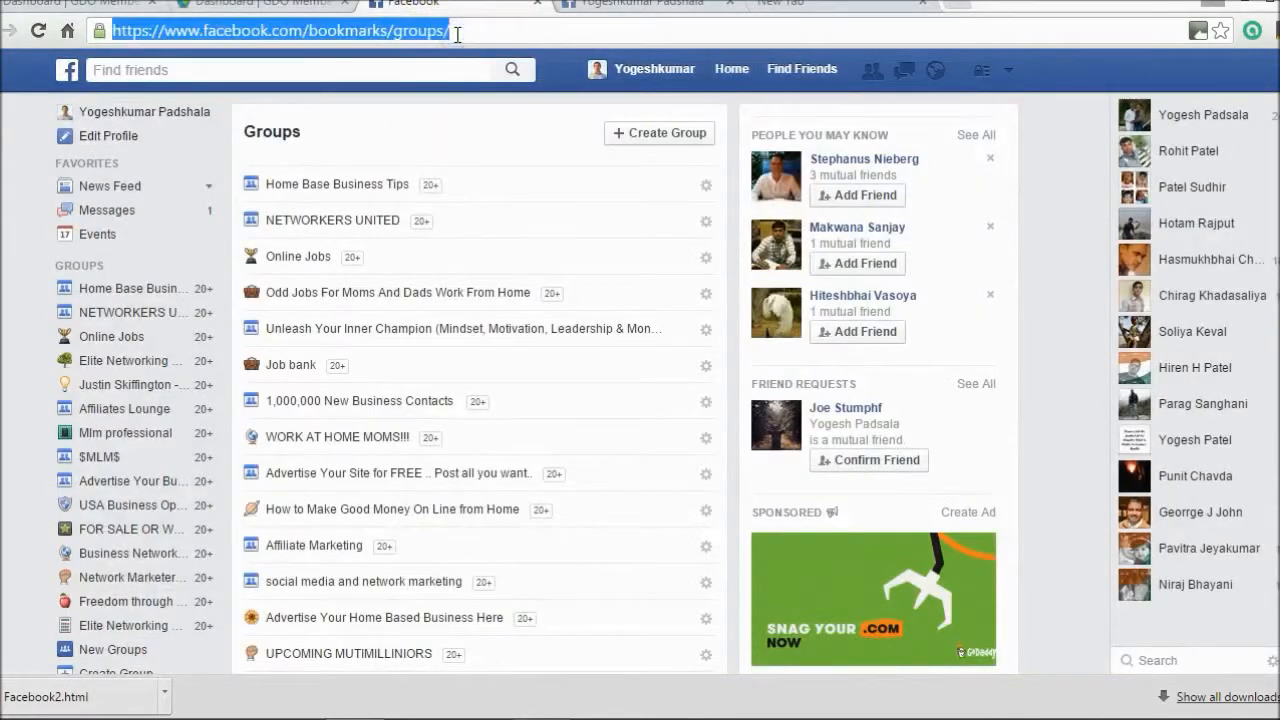
text(glo)
key(Down)
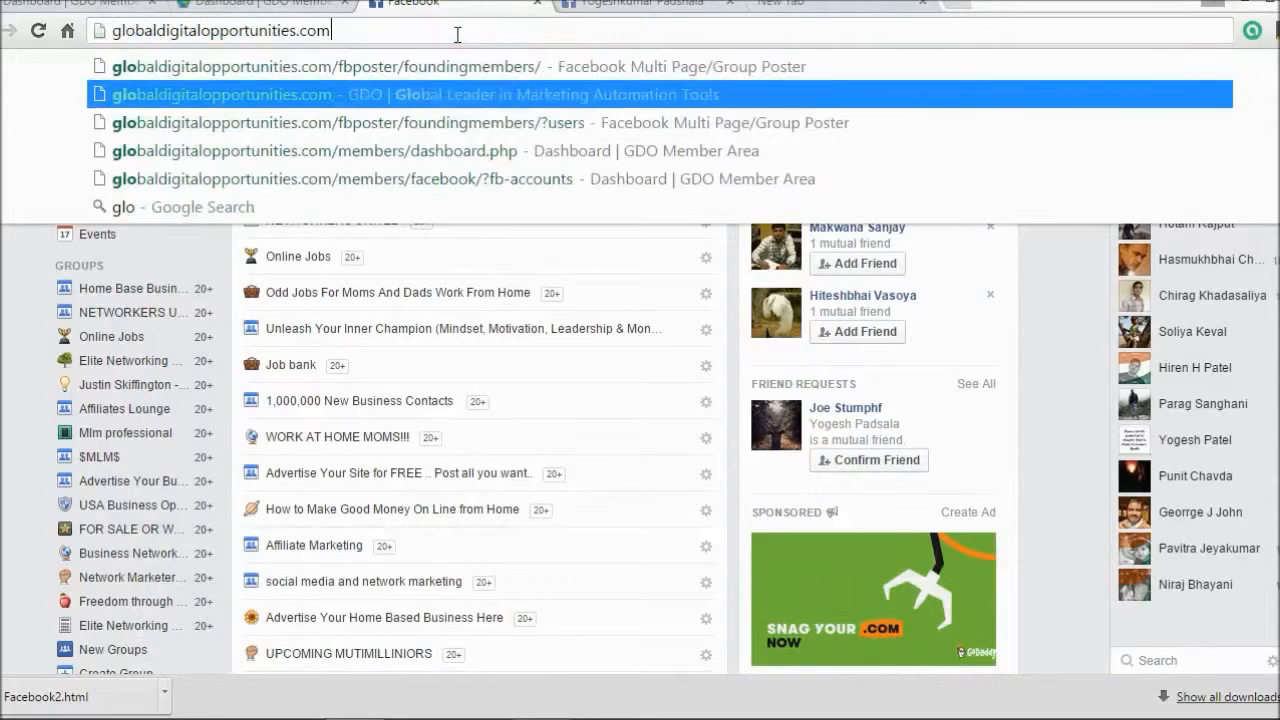
text(/pho)
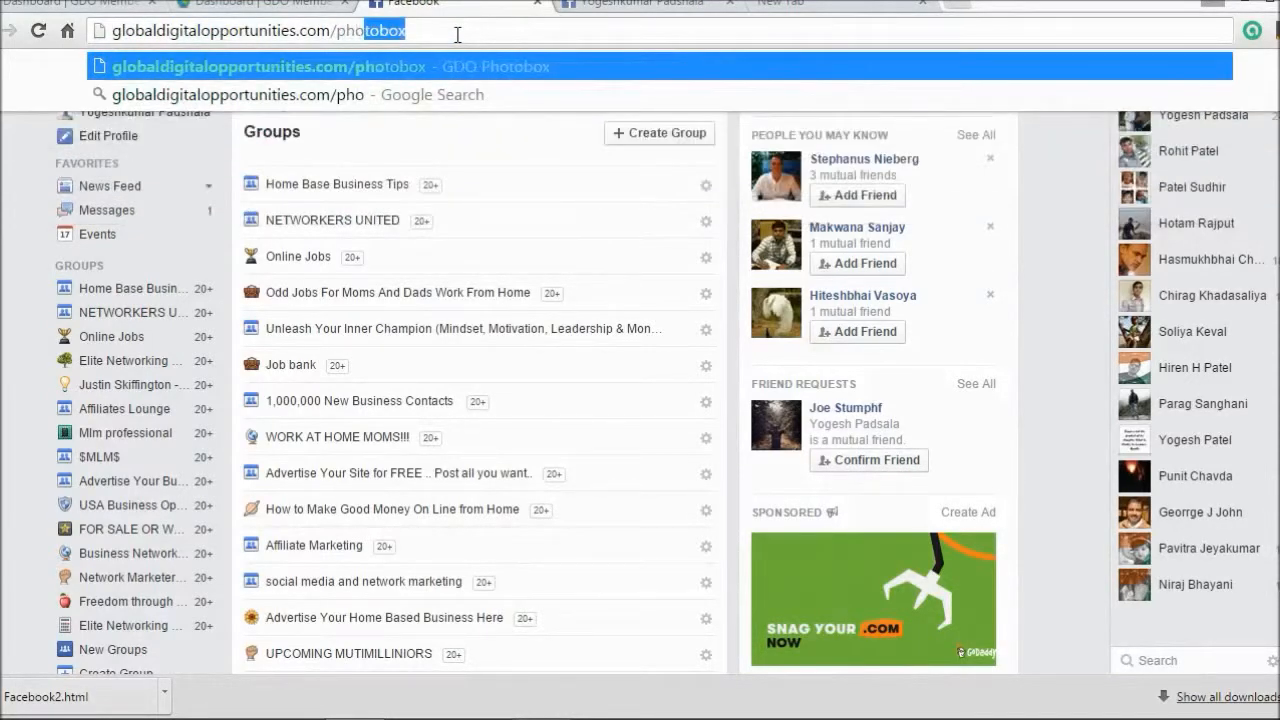
key(Return)
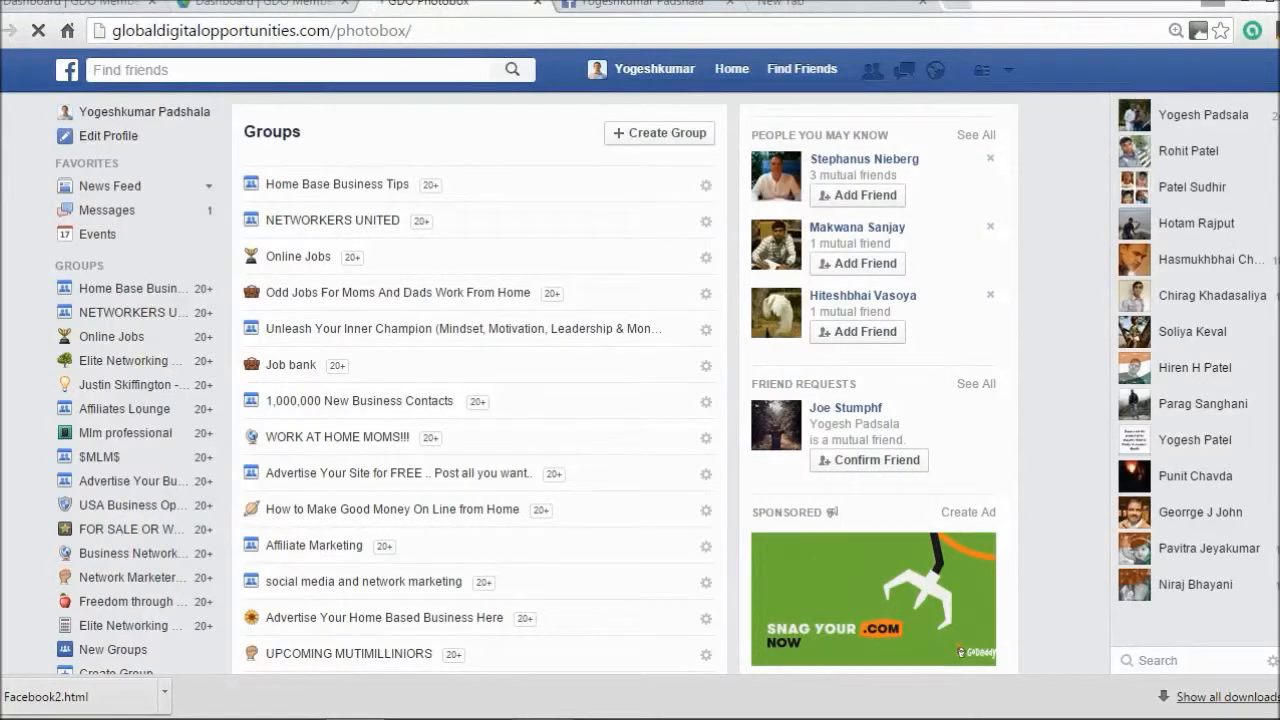
Return to Saved Post Data and open the image URL entry form for the Images category.
click(294, 12)
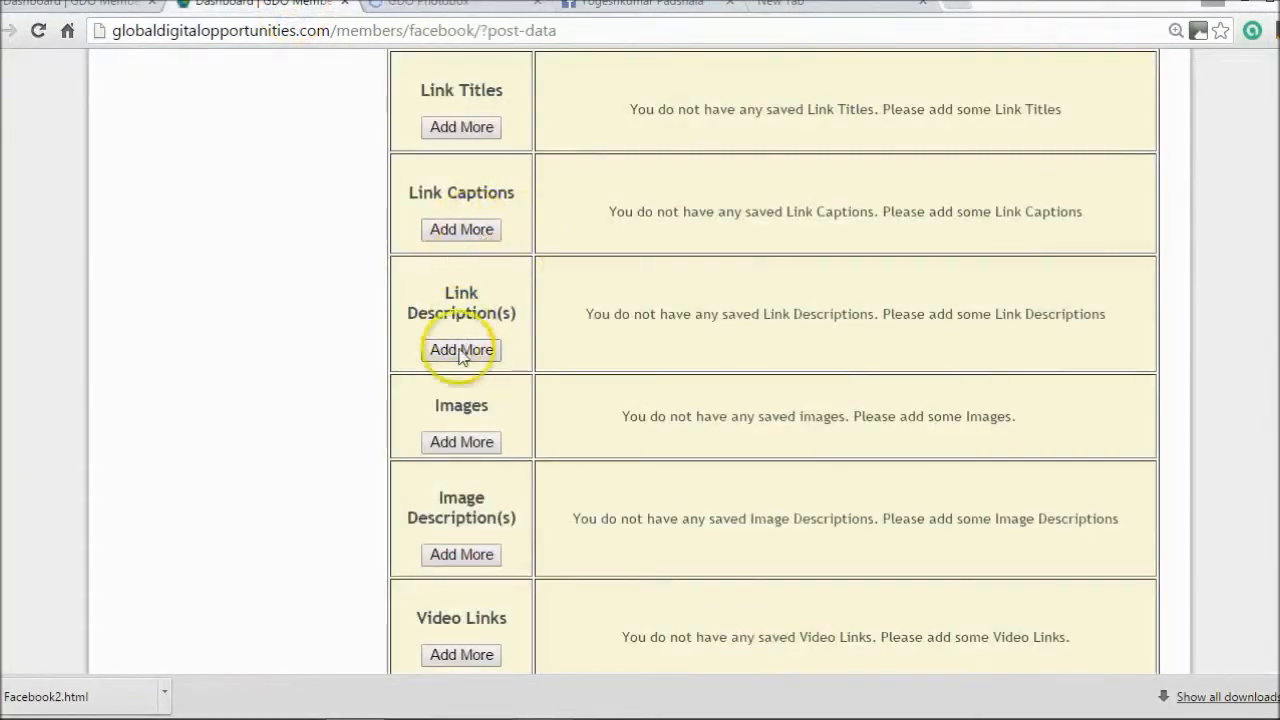
click(445, 446)
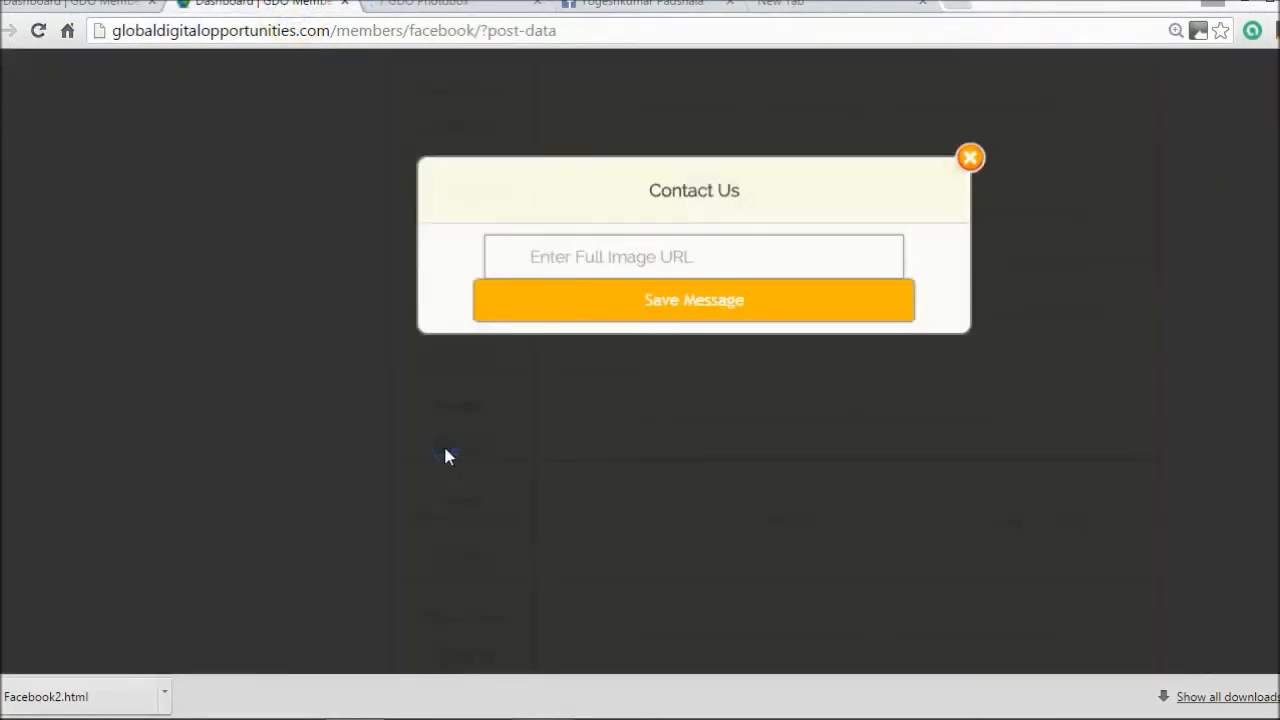
click(695, 256)
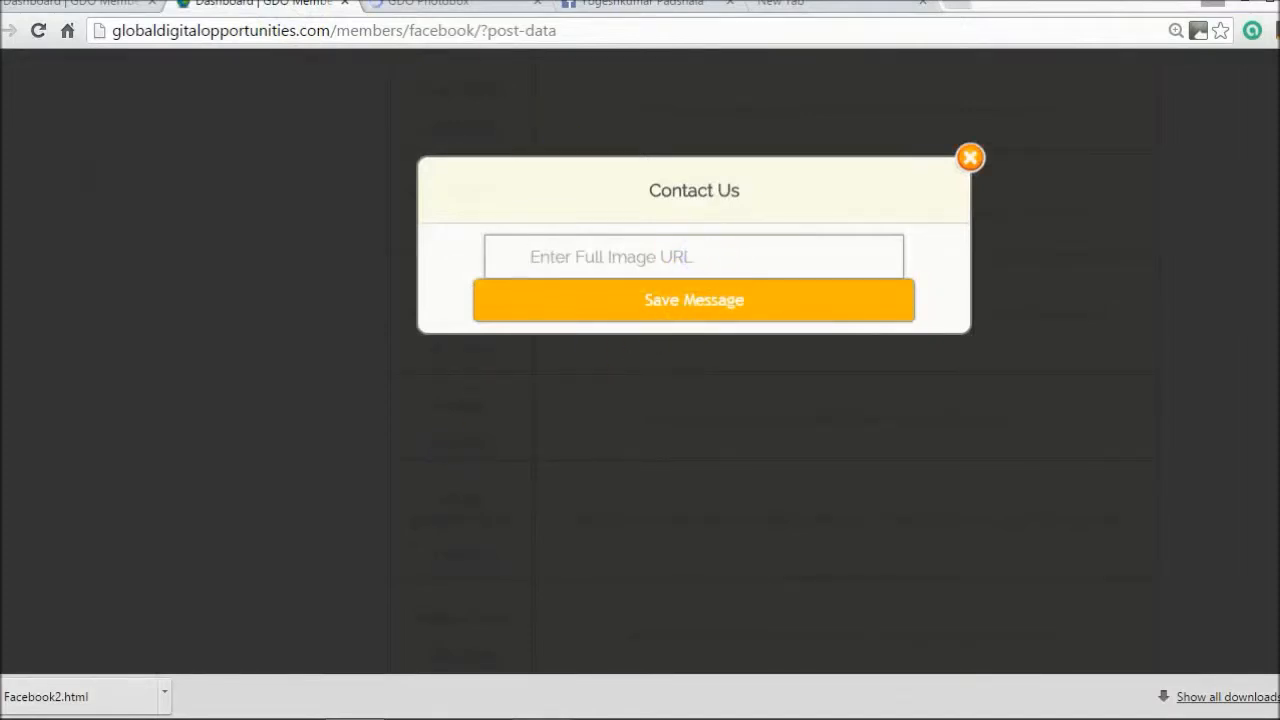
Upload the desktop image 90DIC banner3.jpg to GDO Photobox.
click(428, 12)
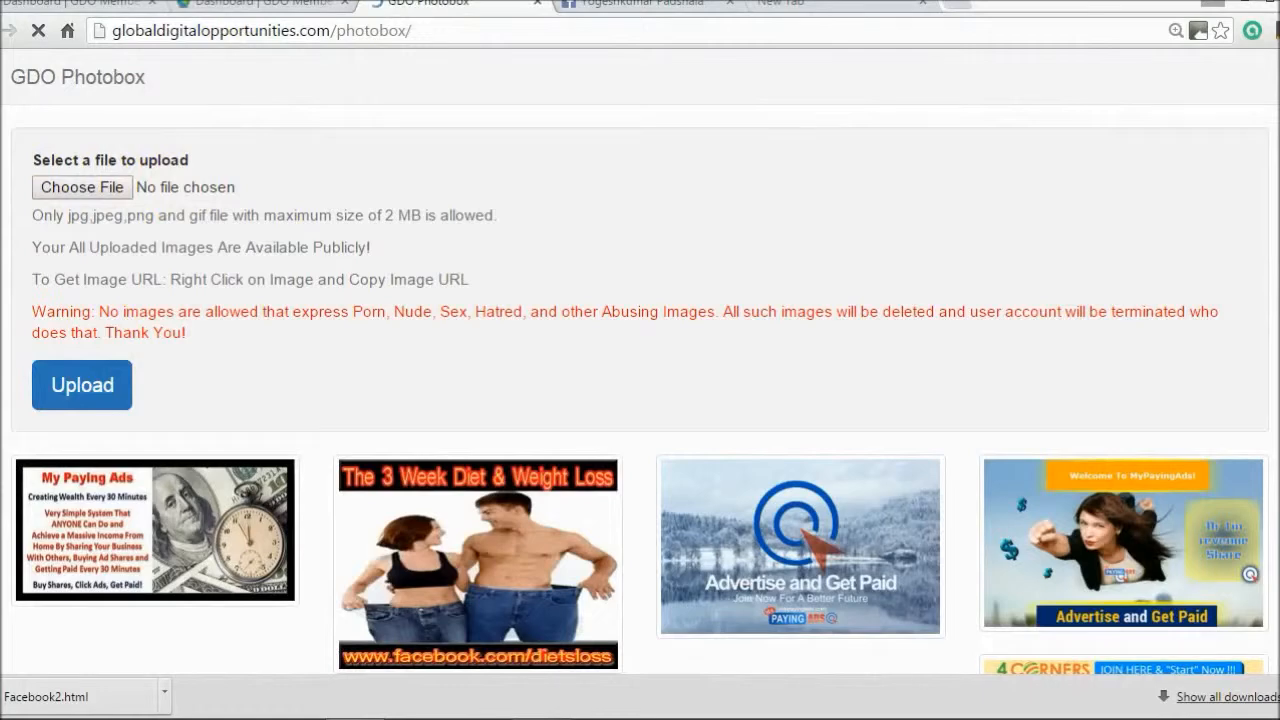
click(88, 191)
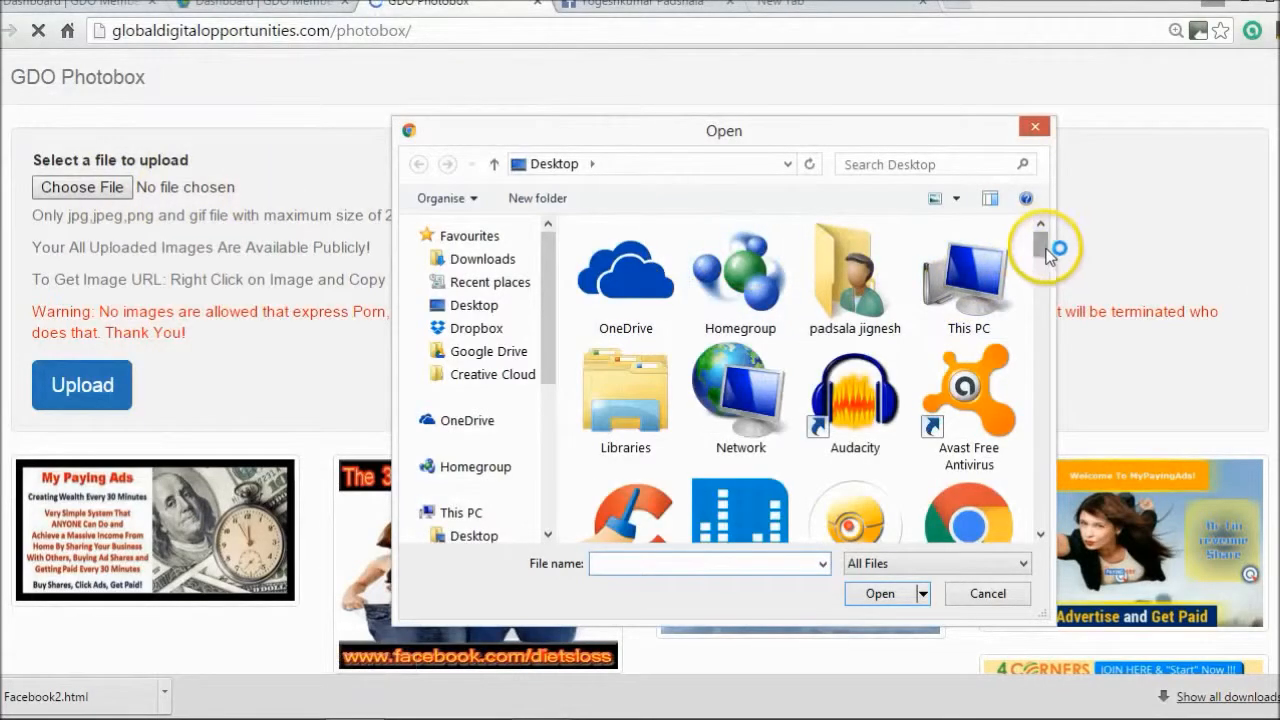
drag(1041, 250, 1046, 363)
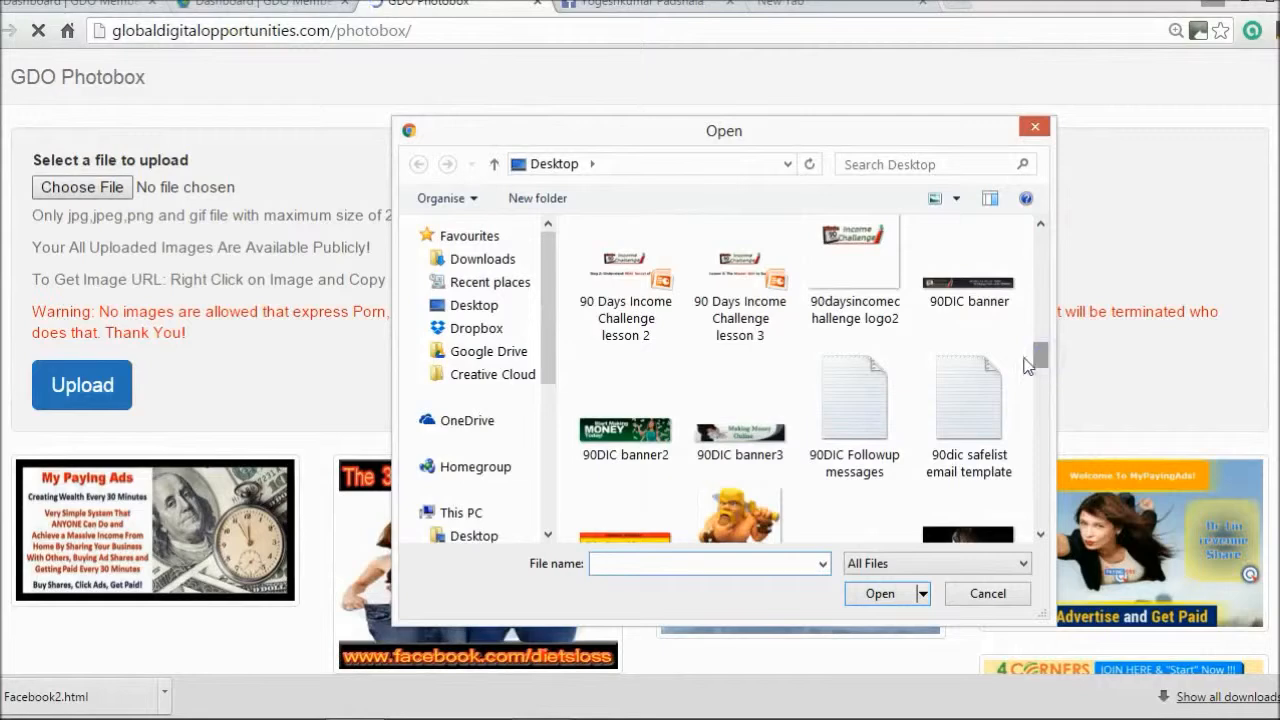
click(741, 433)
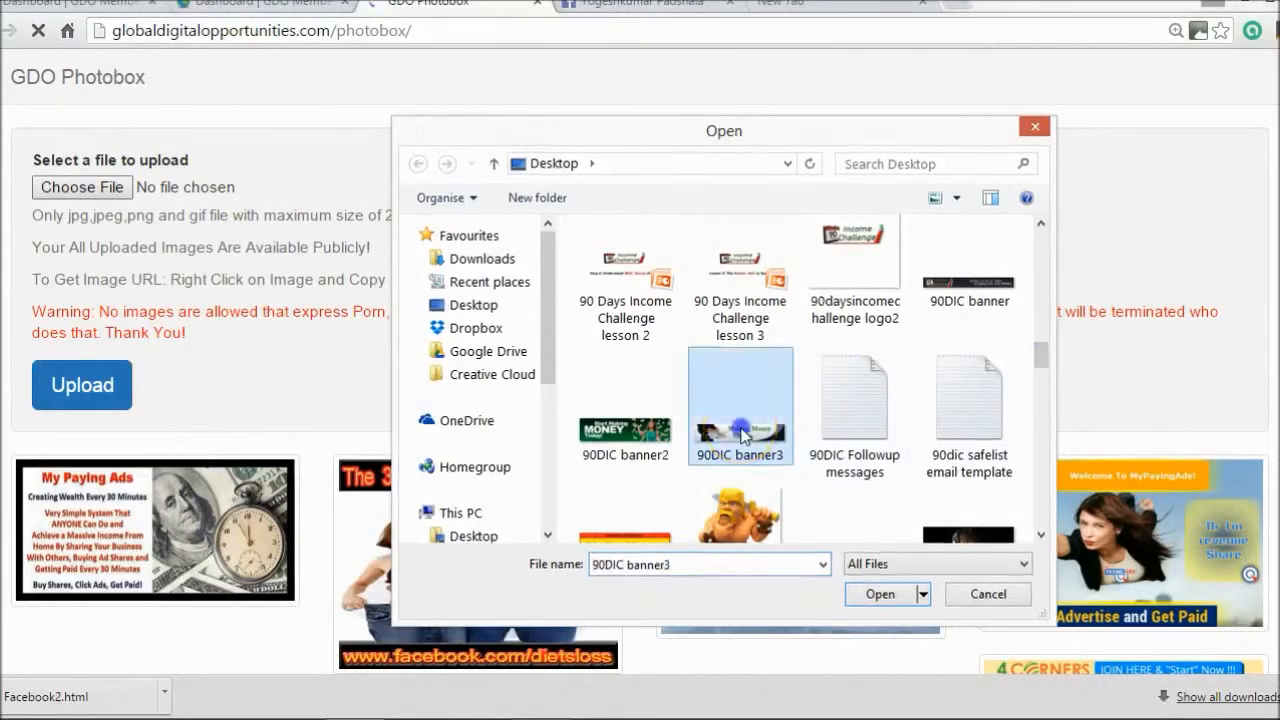
double_click(741, 433)
click(88, 378)
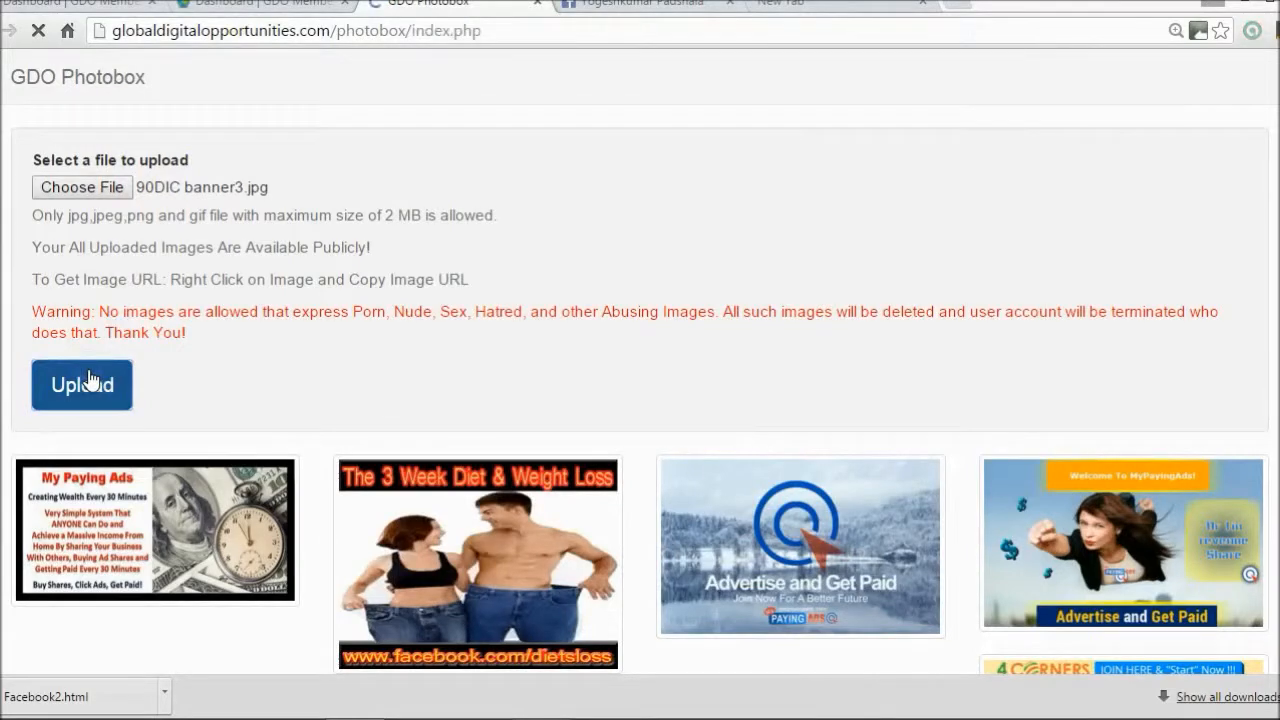
Find the yellow-haired barbarian picture in the Photobox gallery and copy its image URL.
scroll(1045, 412, down, 10)
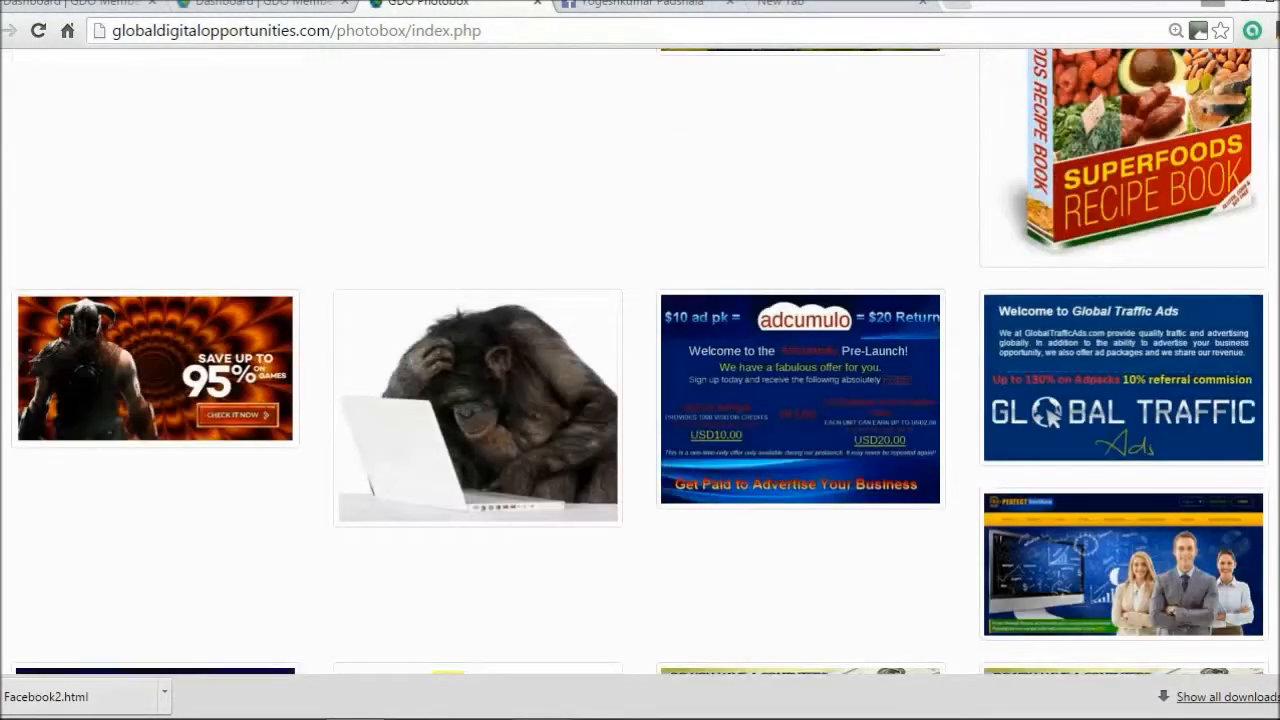
scroll(1047, 414, down, 4)
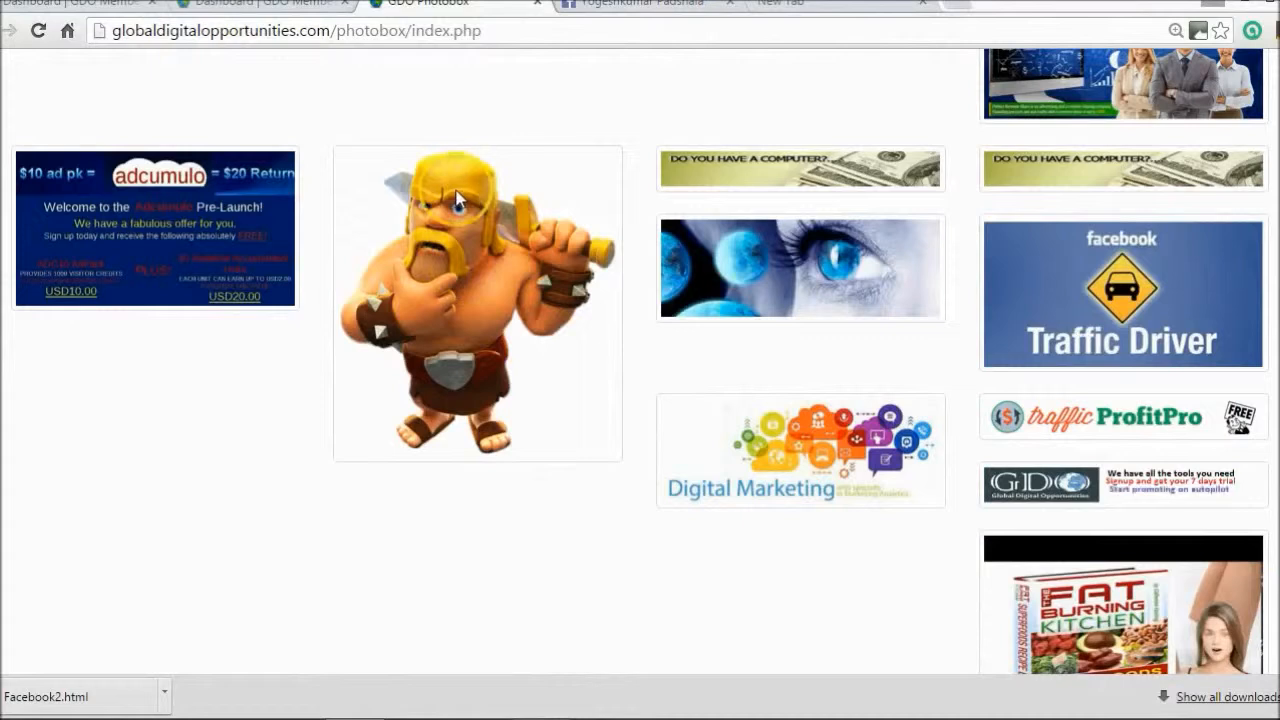
right_click(471, 255)
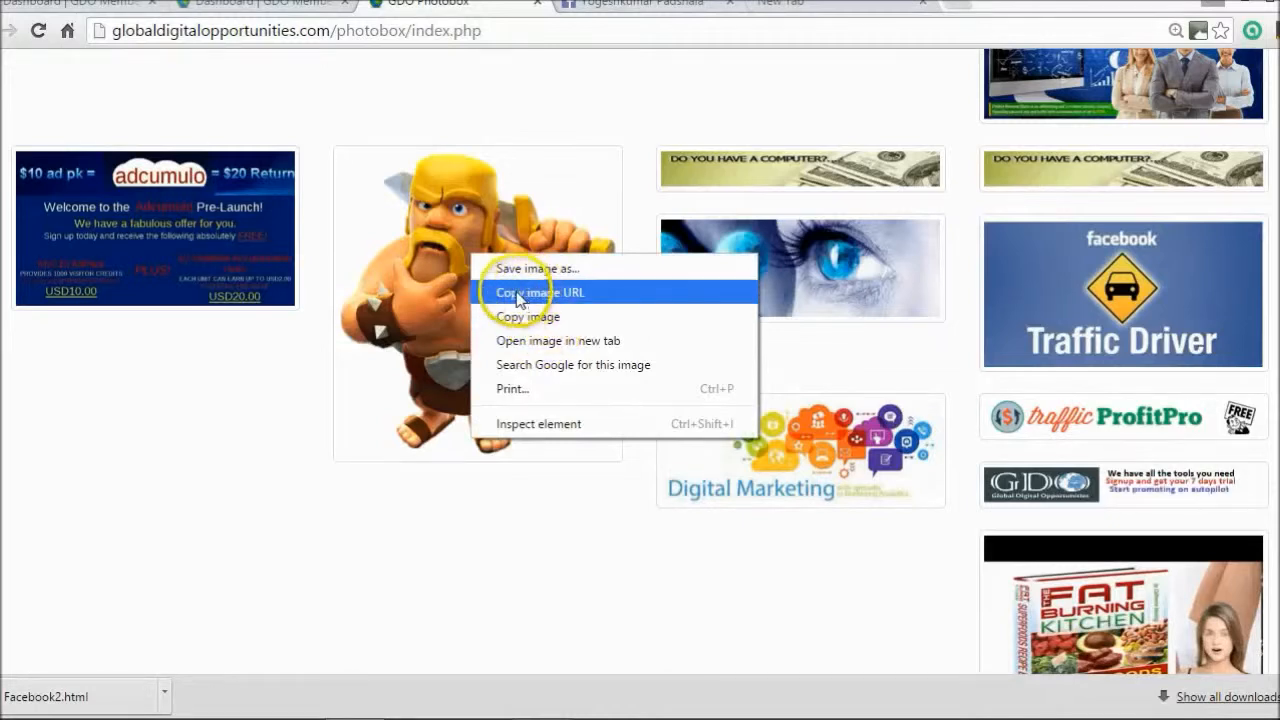
click(562, 294)
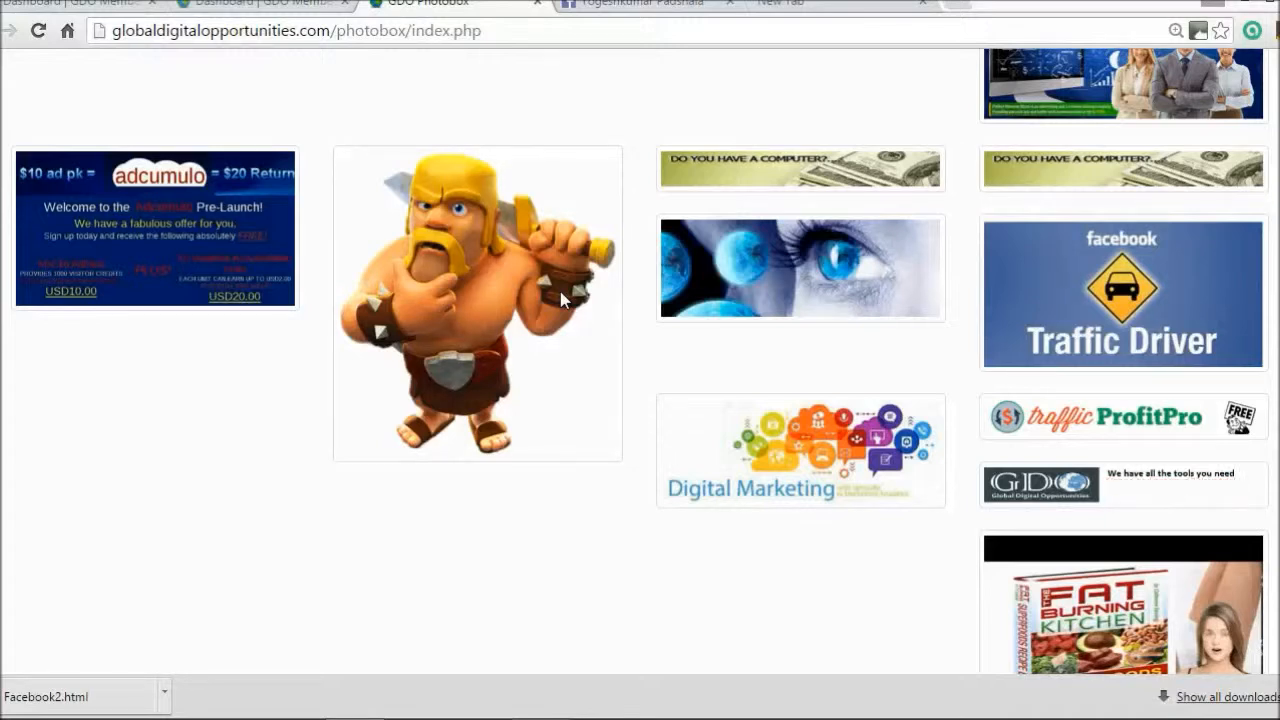
Paste the copied barbarian image URL into the open Images form in Saved Post Data and save it.
click(264, 3)
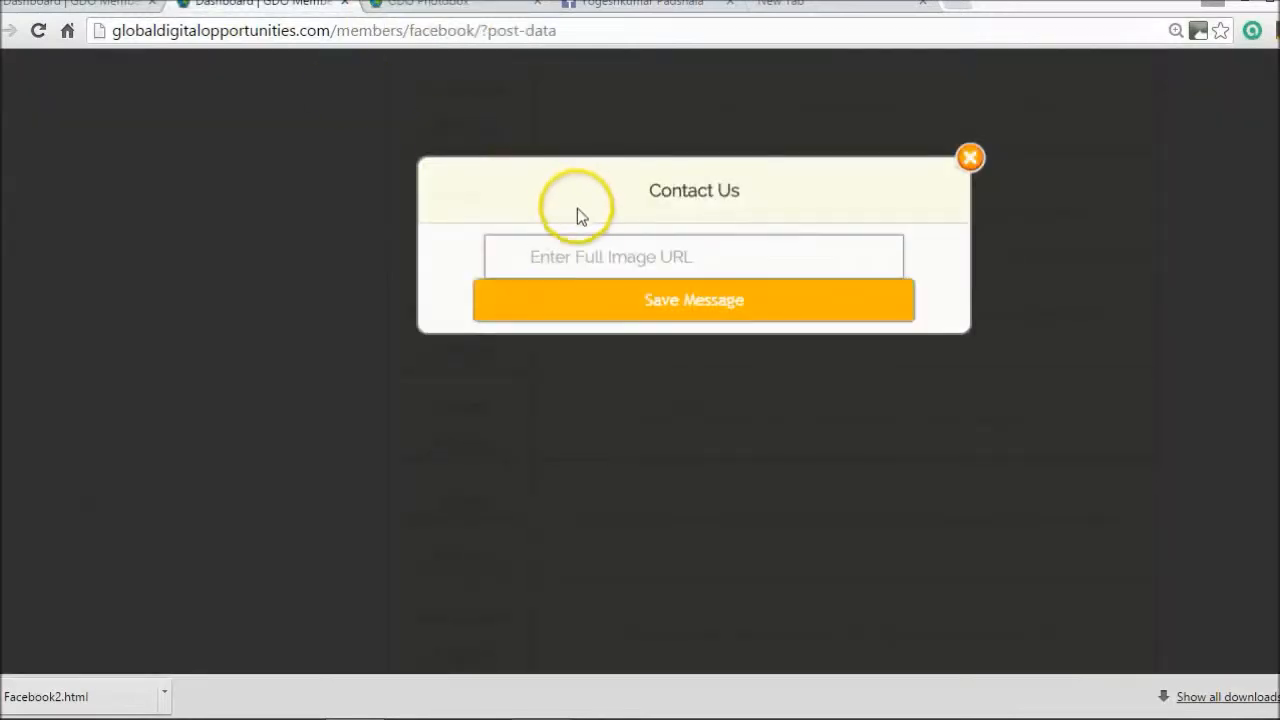
click(557, 243)
key(ctrl+v)
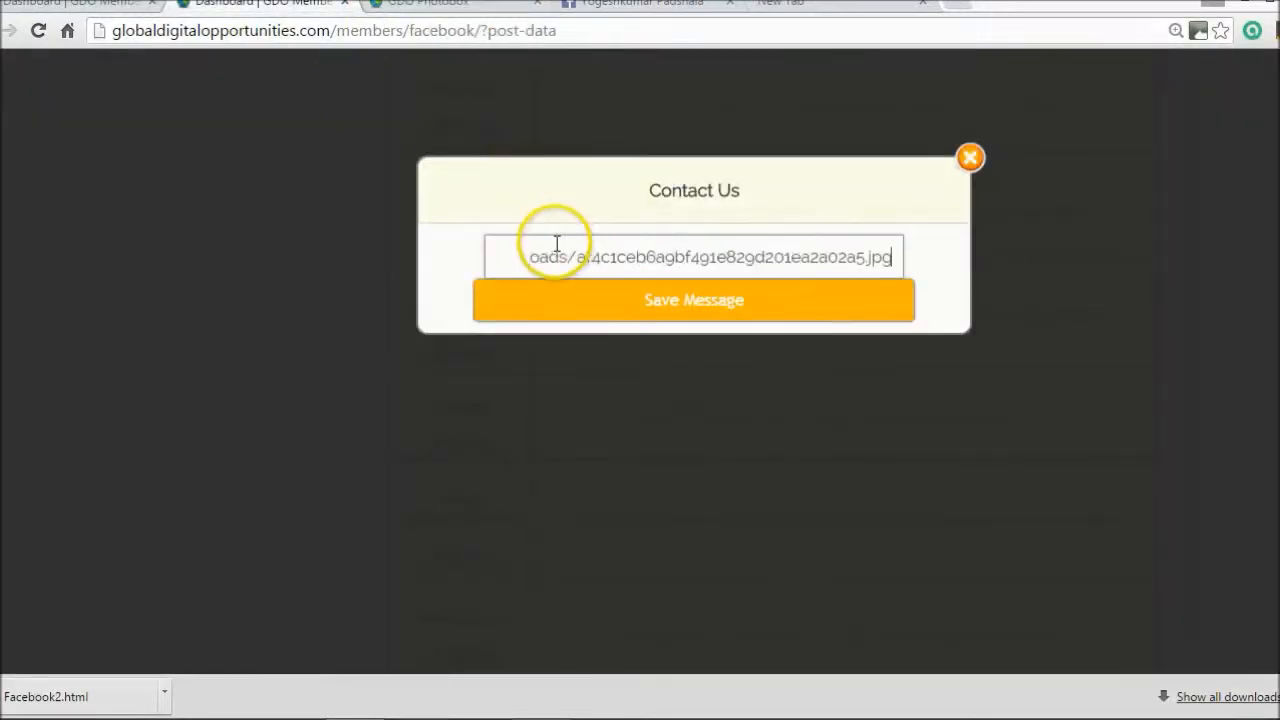
click(591, 300)
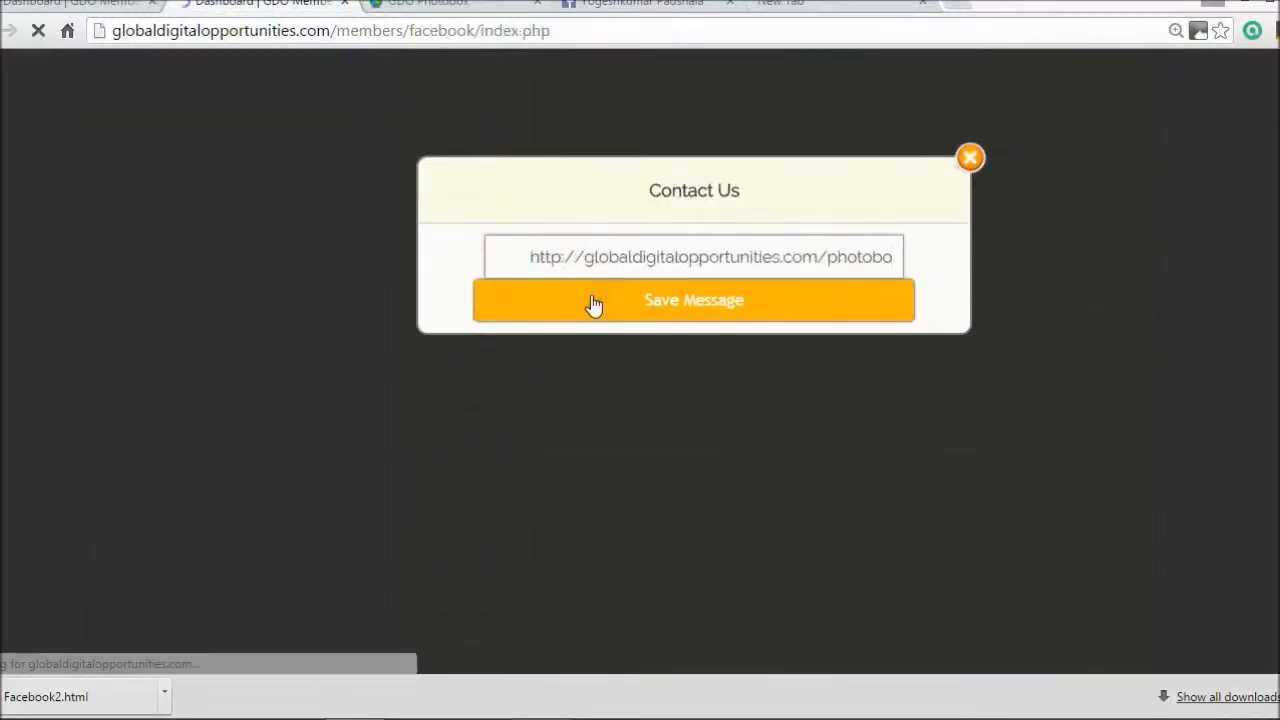
key(Return)
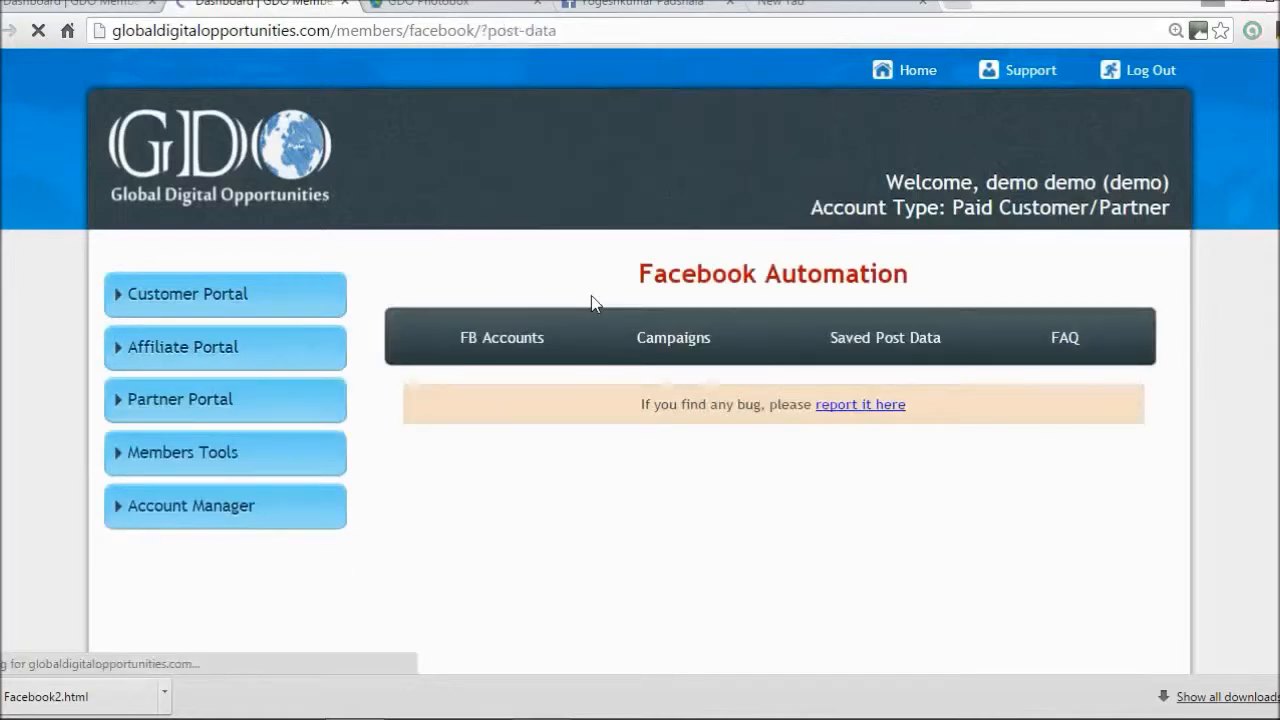
Examine the saved image, link and message entries and the remaining link categories in Saved Post Data.
scroll(591, 303, down, 1)
scroll(591, 295, down, 7)
scroll(591, 295, up, 1)
click(663, 298)
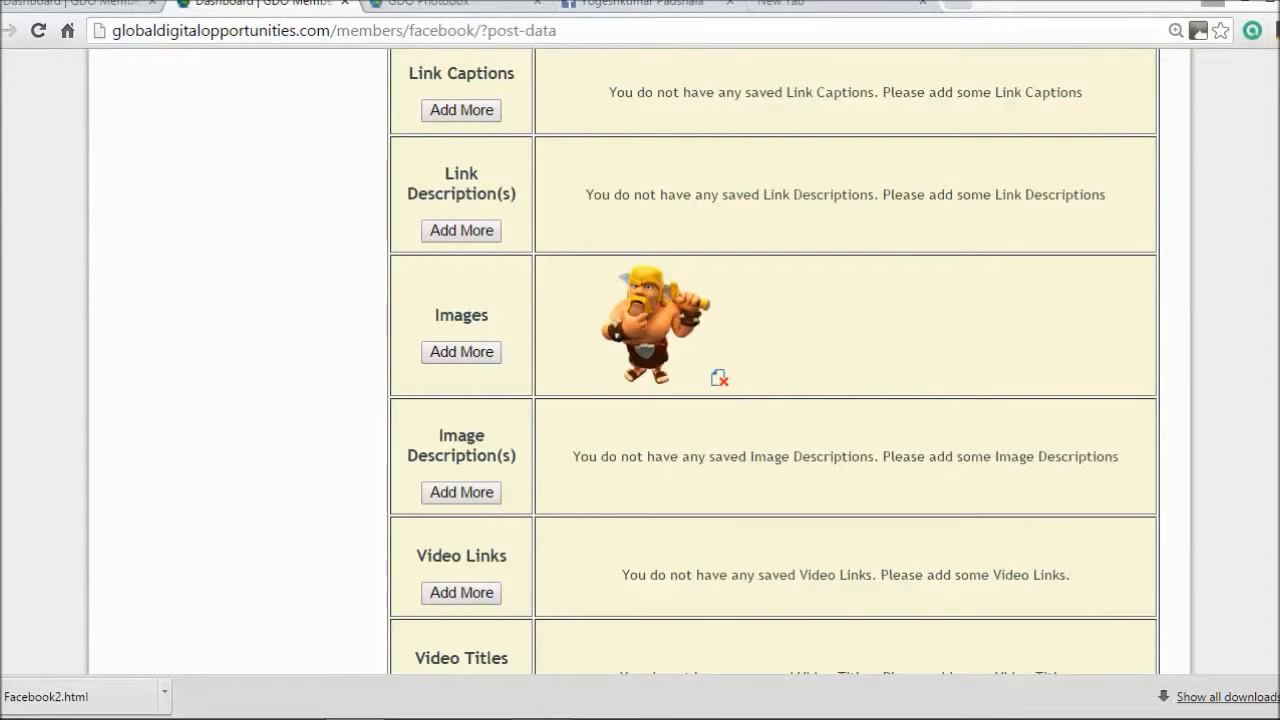
scroll(774, 362, down, 1)
scroll(774, 362, up, 3)
scroll(772, 361, up, 1)
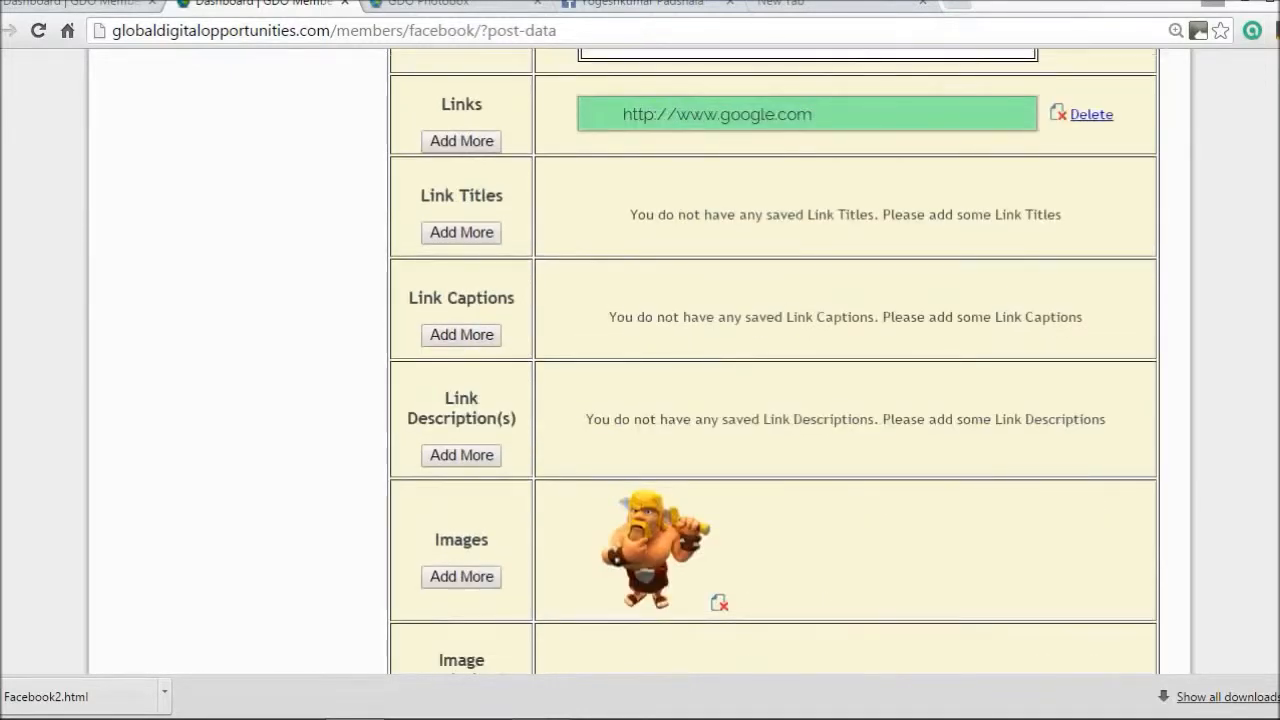
scroll(1194, 363, up, 1)
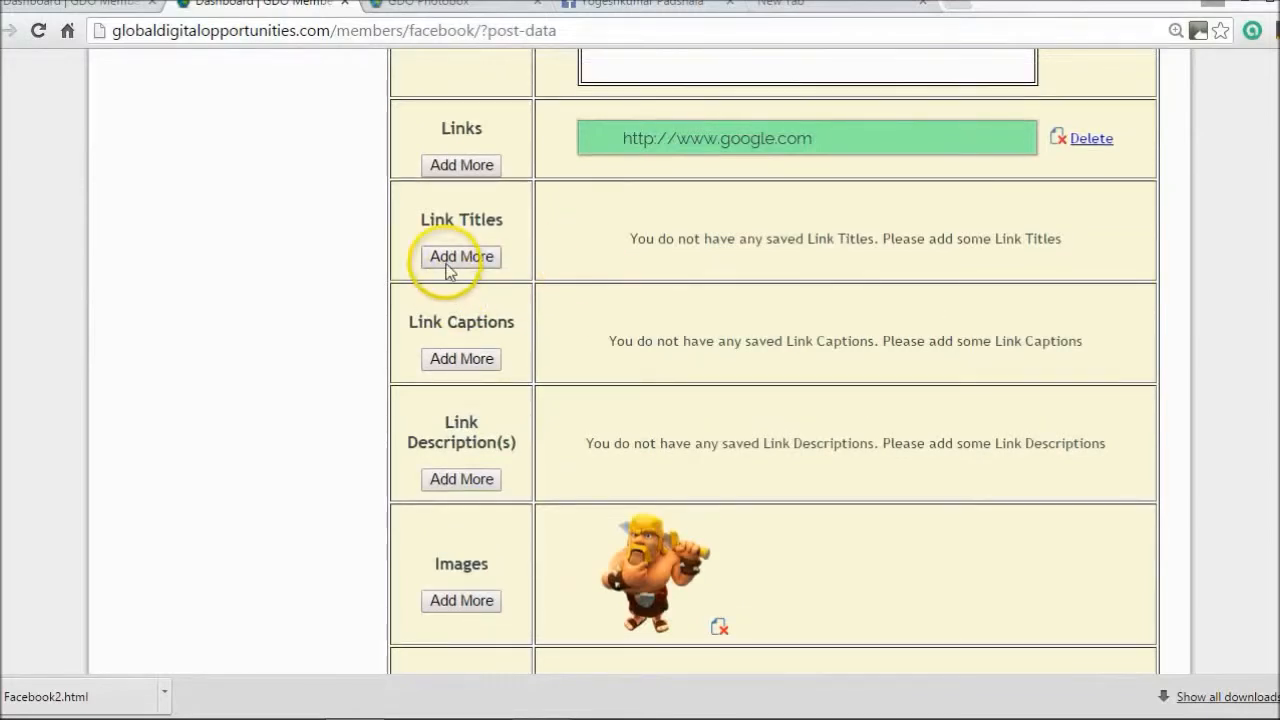
scroll(1209, 329, up, 2)
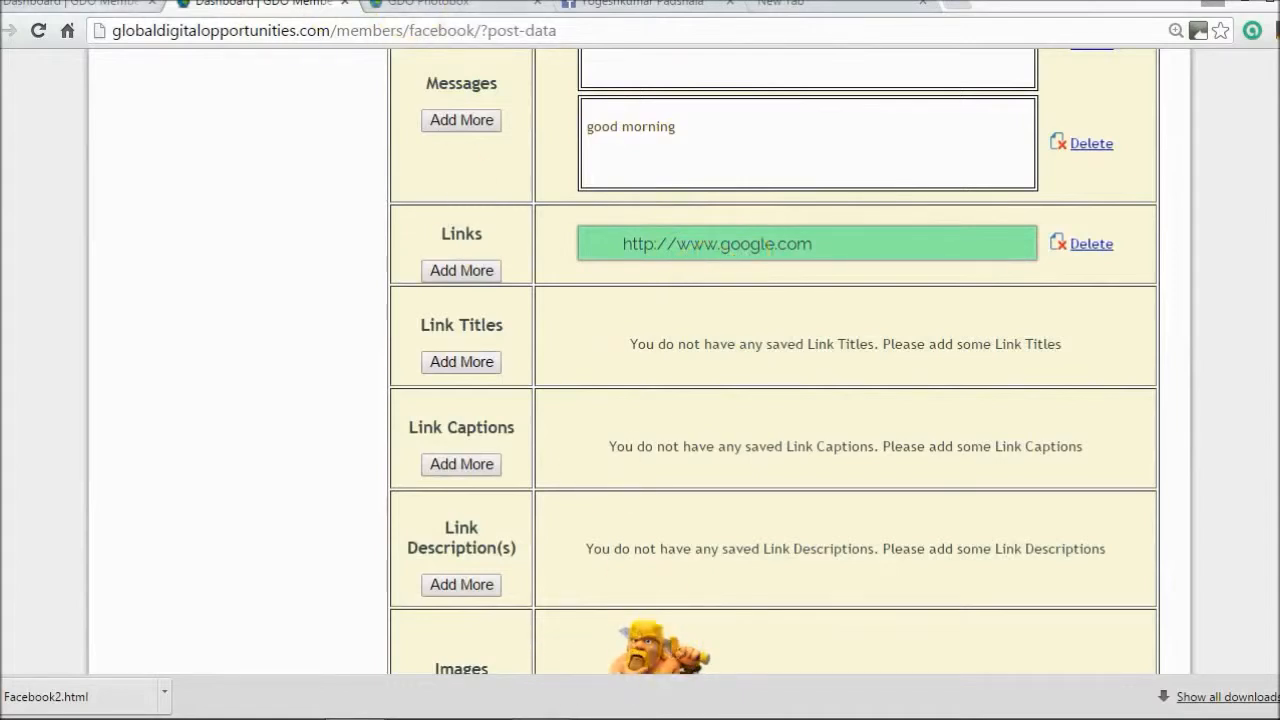
Return to the fbposter-demo campaign form and reload it to bring in the new saved post data.
click(90, 5)
click(46, 35)
click(674, 268)
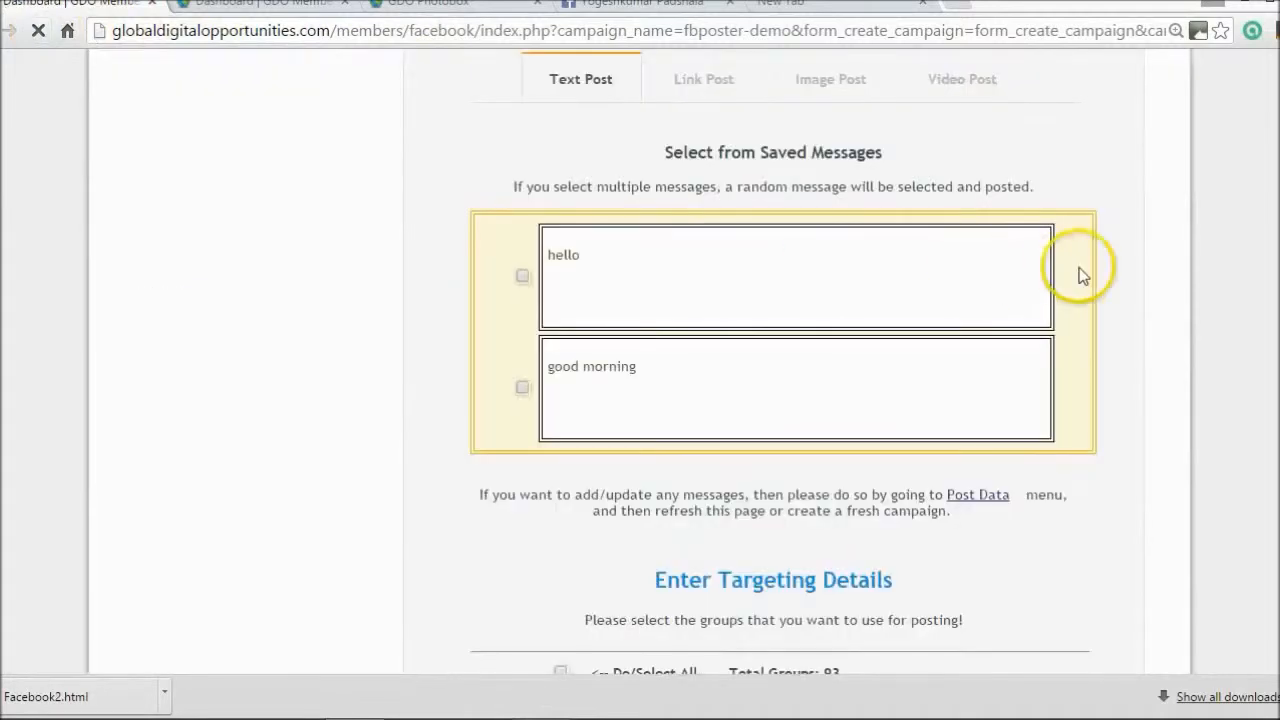
click(676, 80)
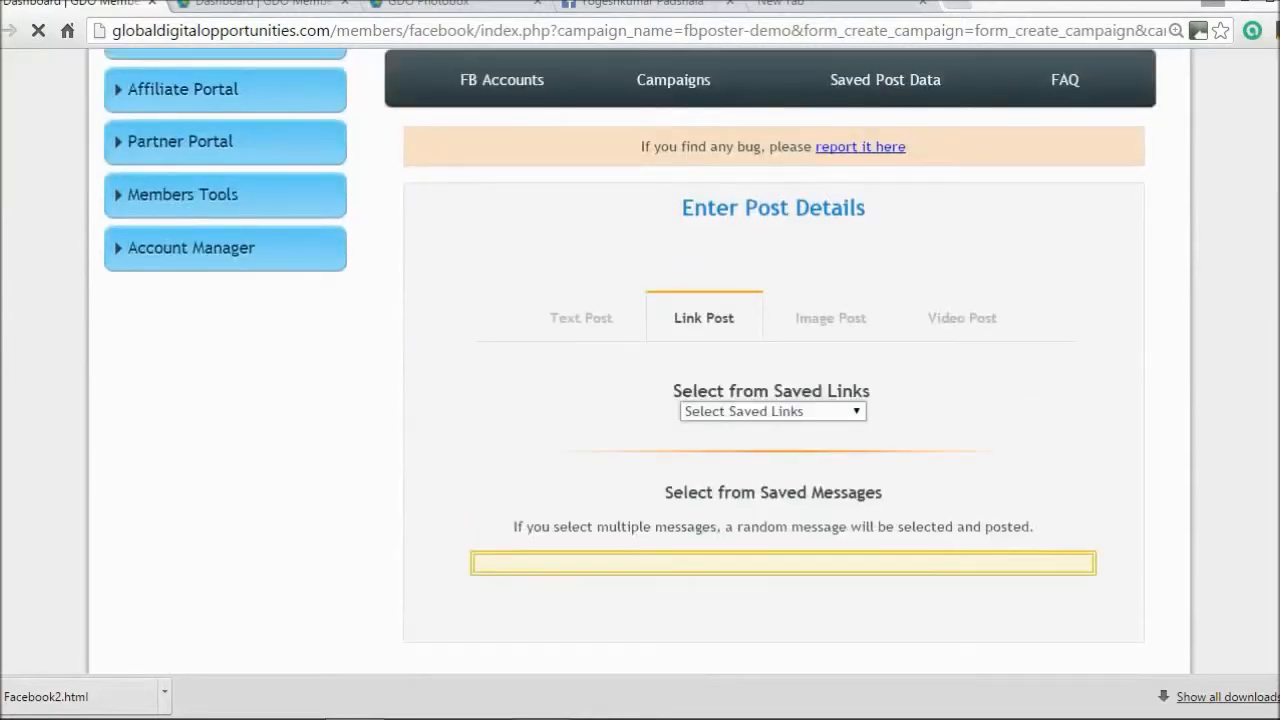
scroll(774, 360, down, 5)
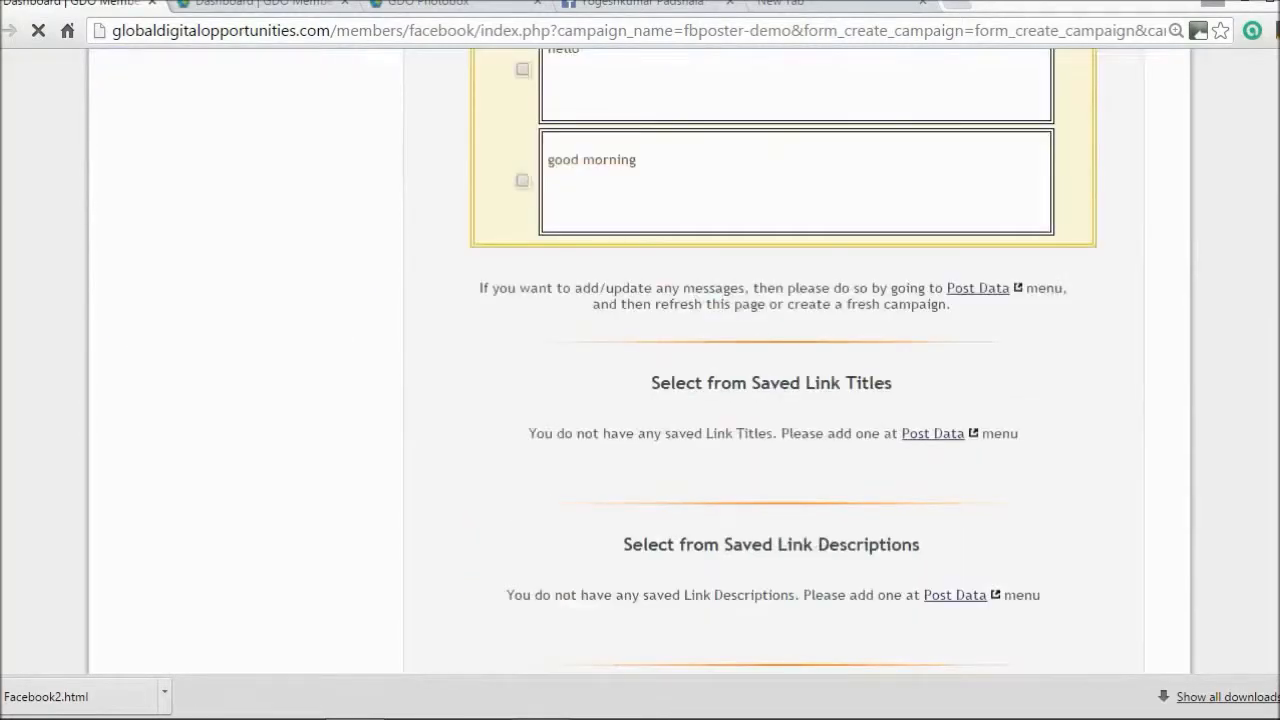
scroll(774, 360, up, 3)
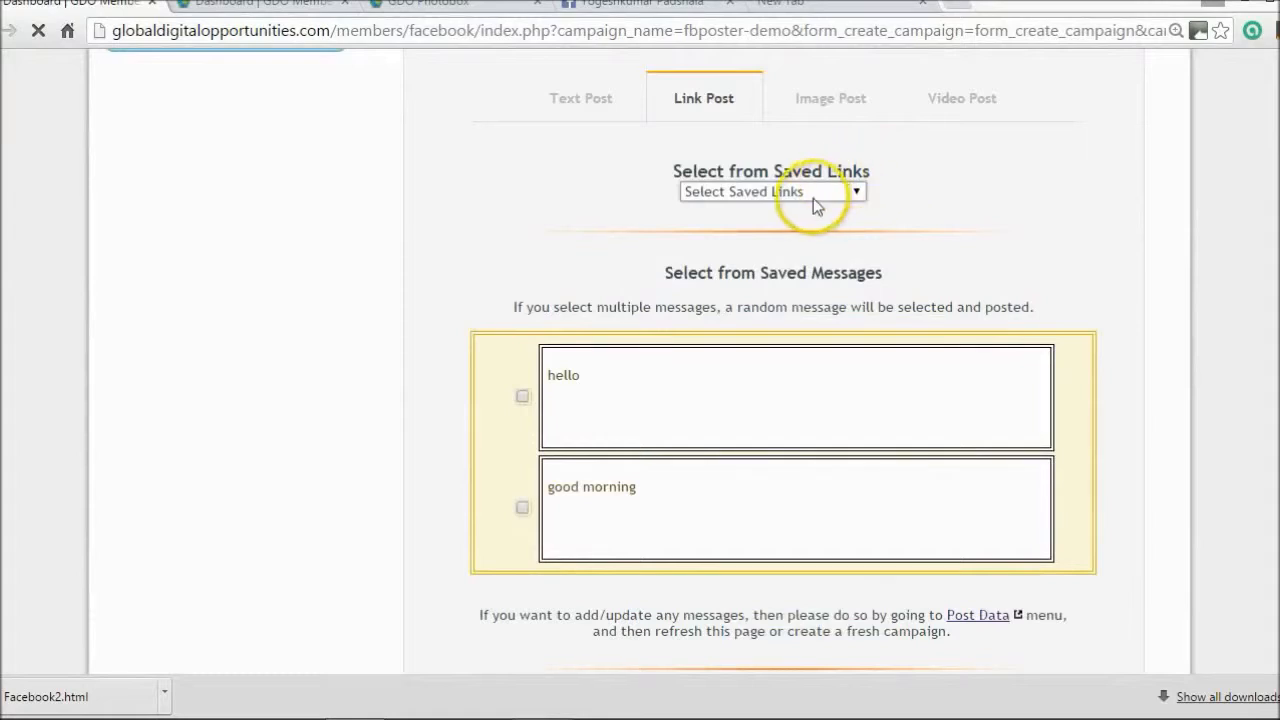
click(814, 196)
click(784, 227)
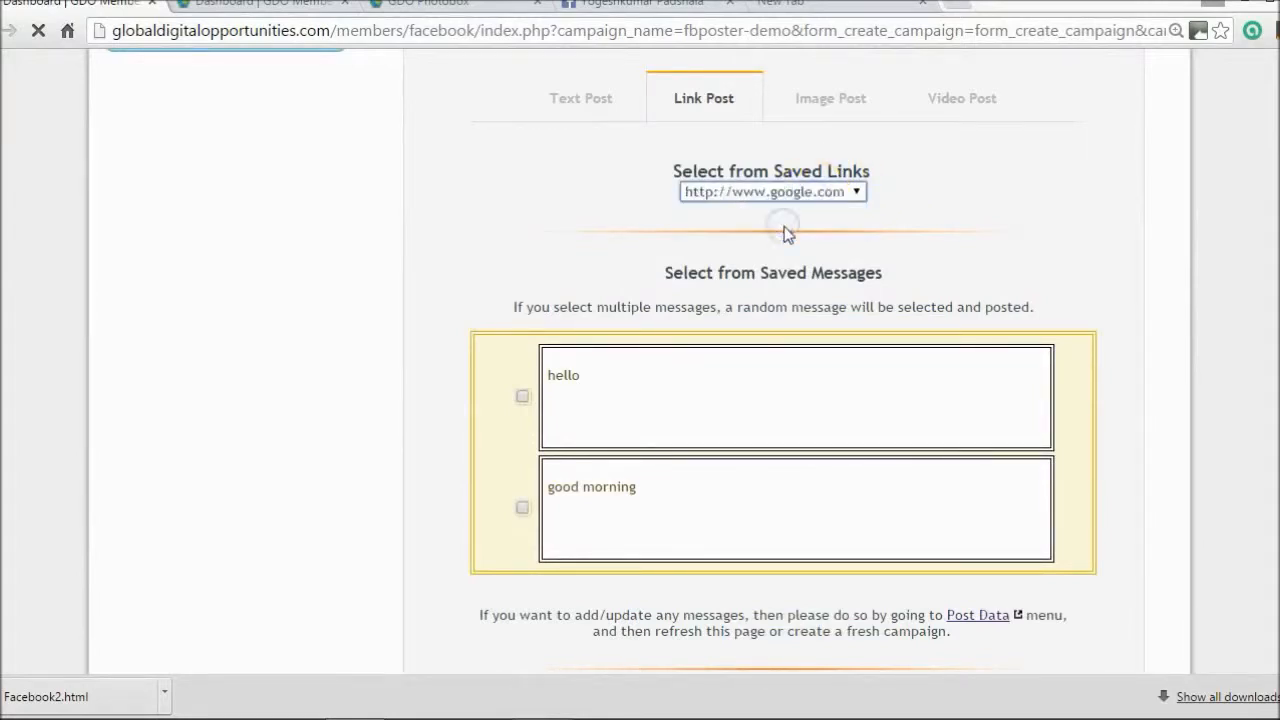
click(522, 396)
click(522, 509)
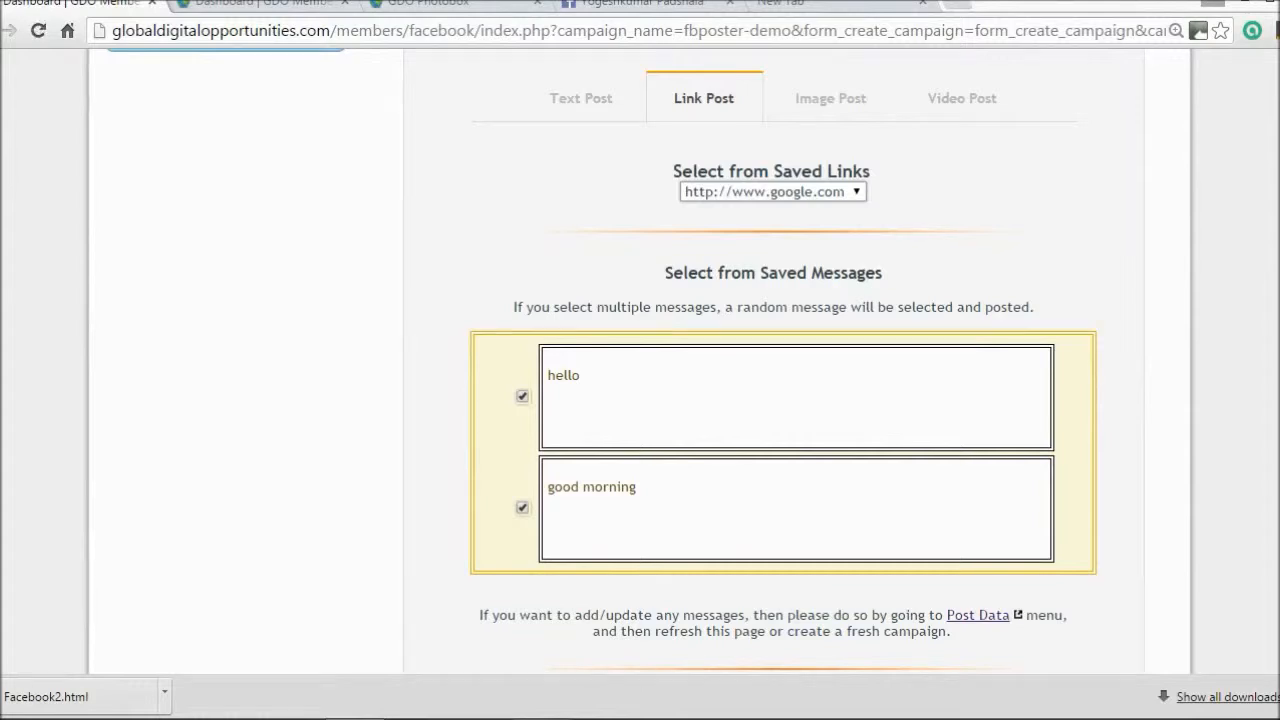
Include the saved barbarian image in the Link Post and check the link title, description and caption sections.
scroll(783, 400, down, 6)
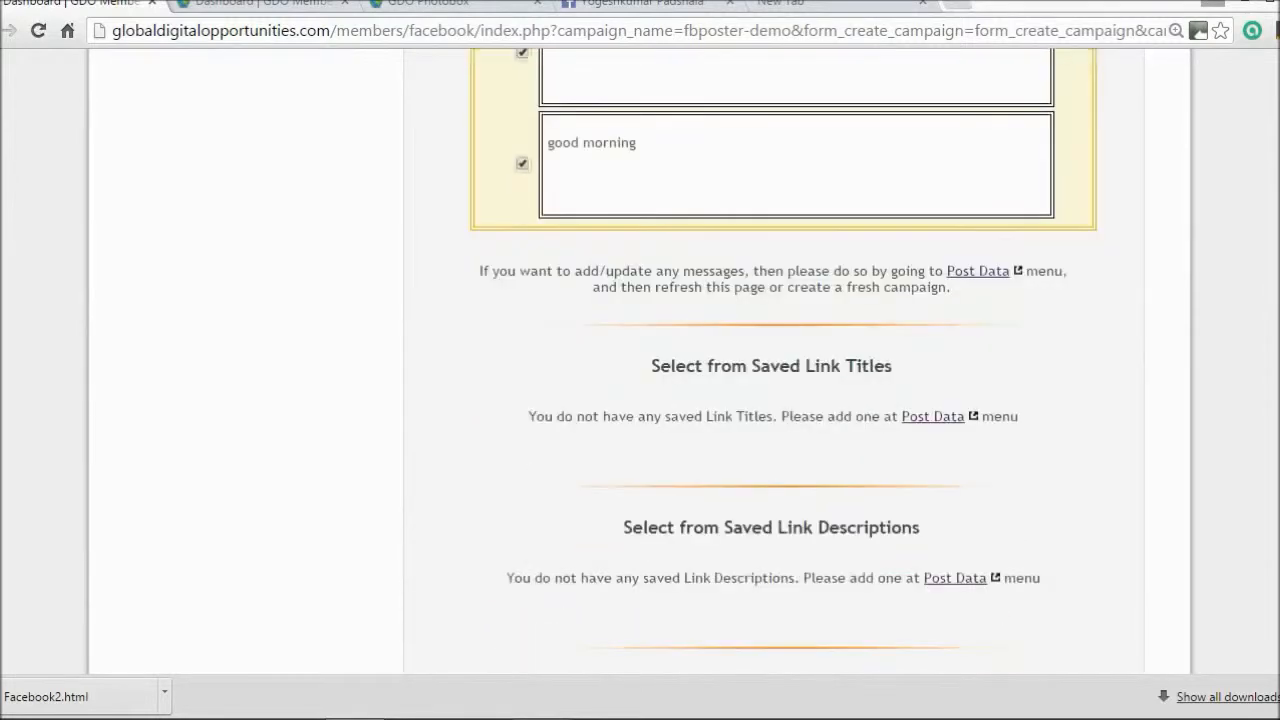
scroll(546, 430, down, 3)
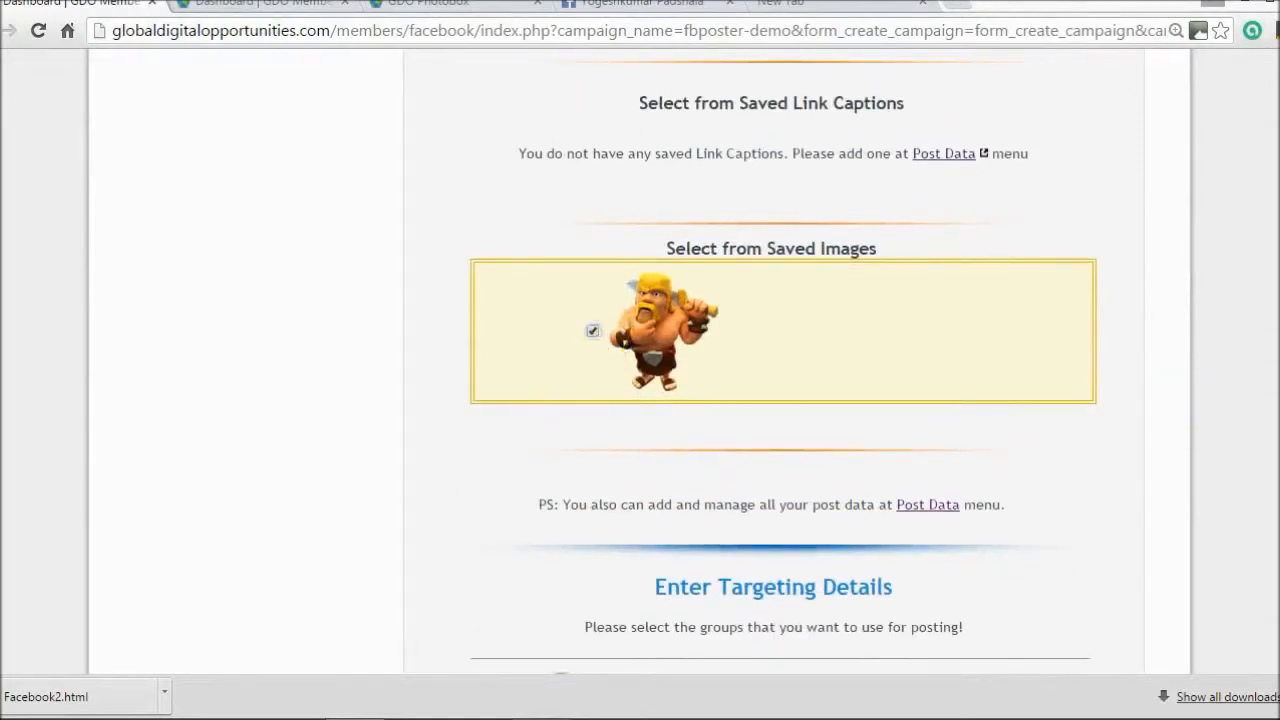
scroll(794, 350, up, 5)
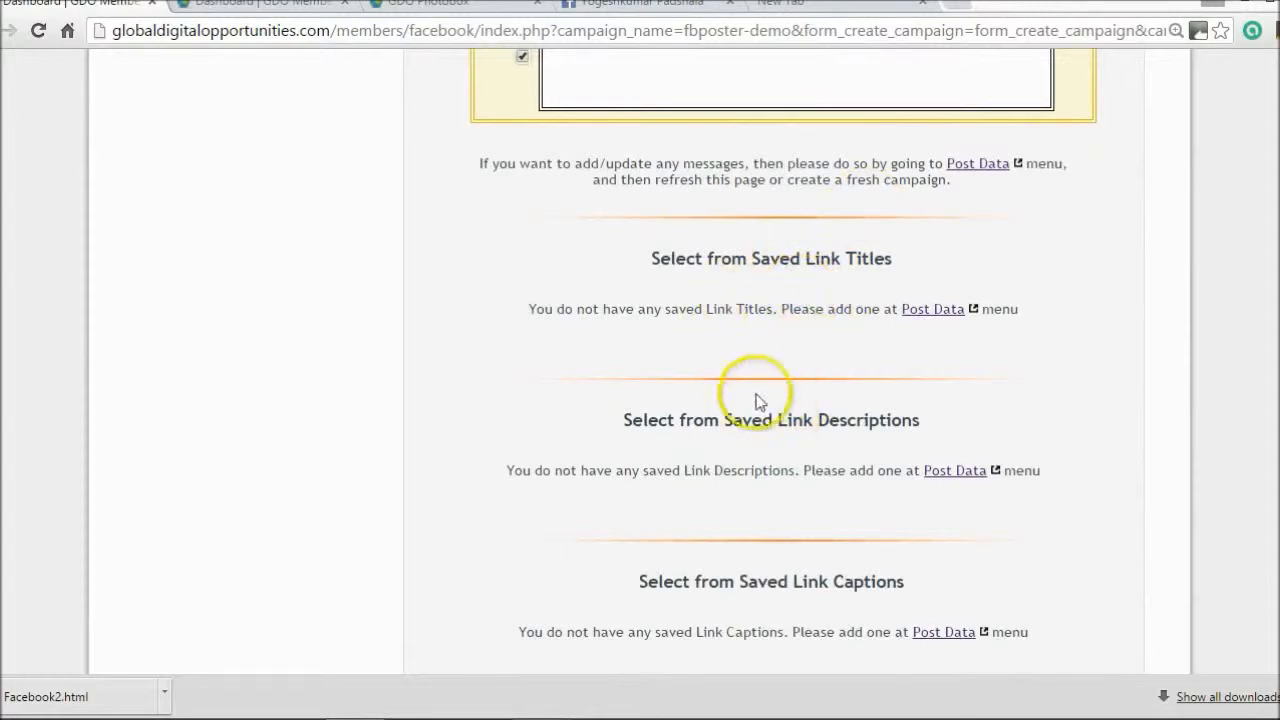
scroll(794, 360, down, 6)
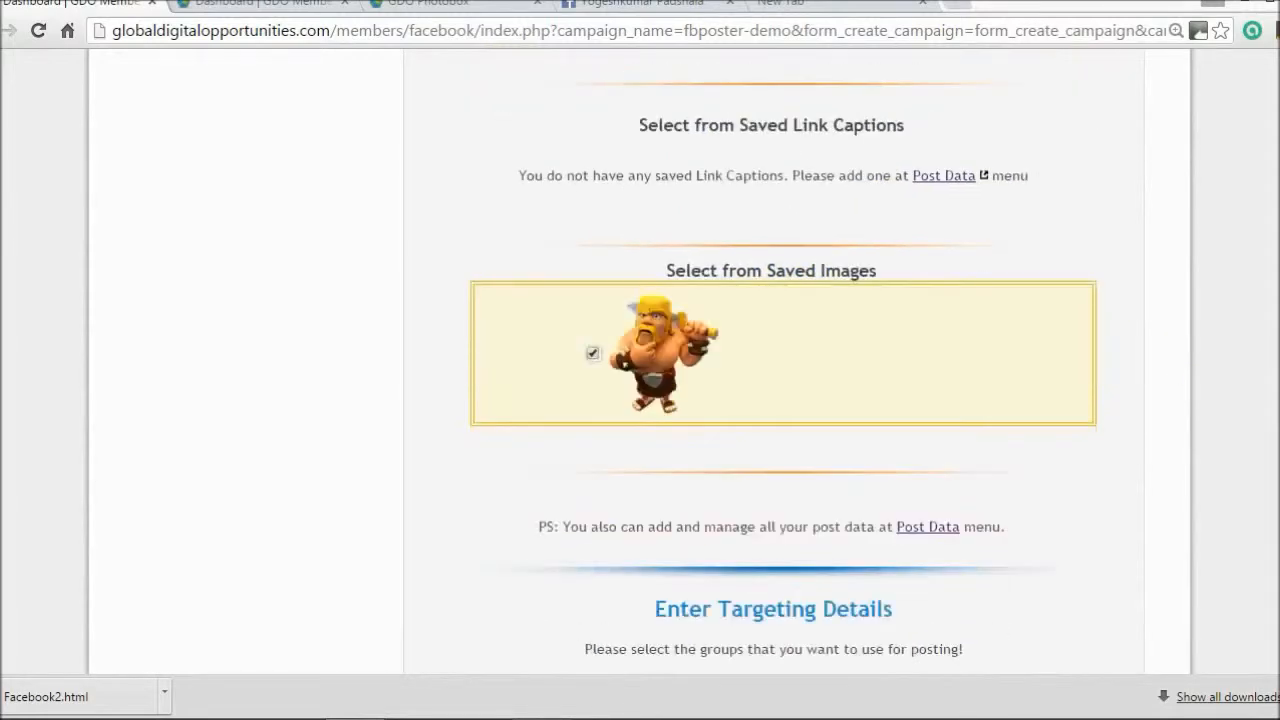
Select all the listed groups as posting targets in the Enter Targeting Details section.
scroll(794, 360, down, 3)
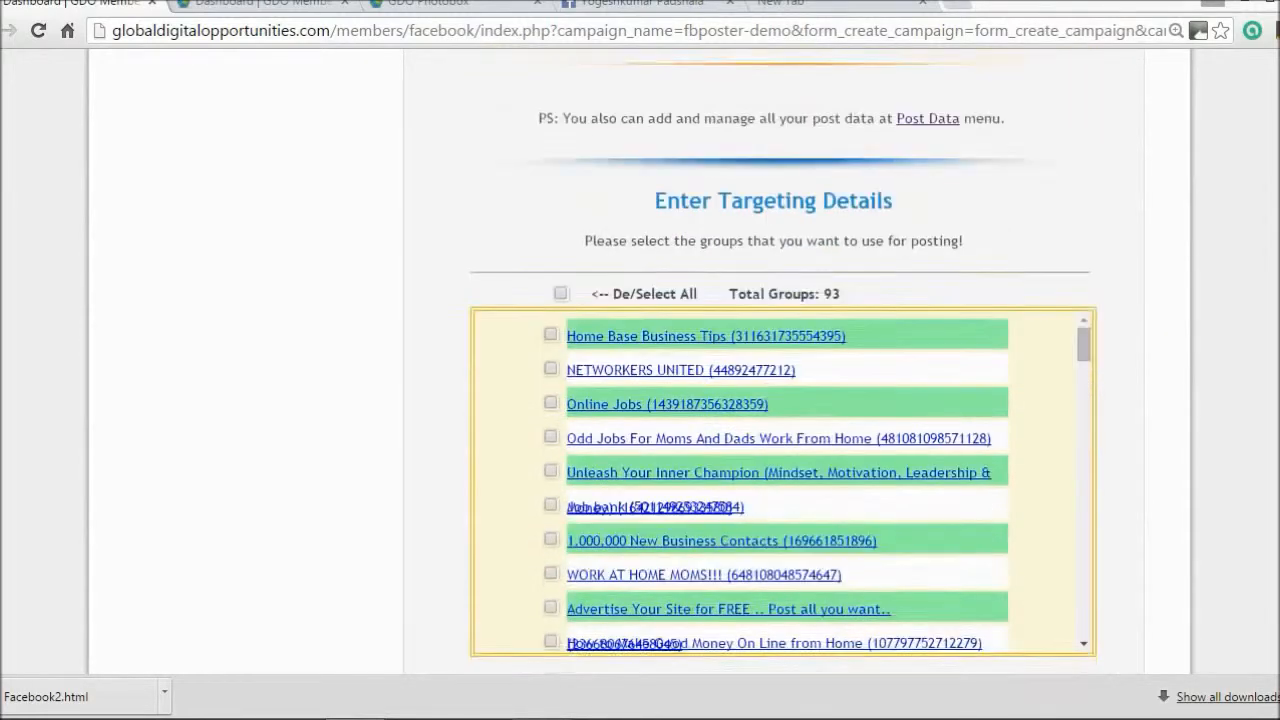
click(561, 241)
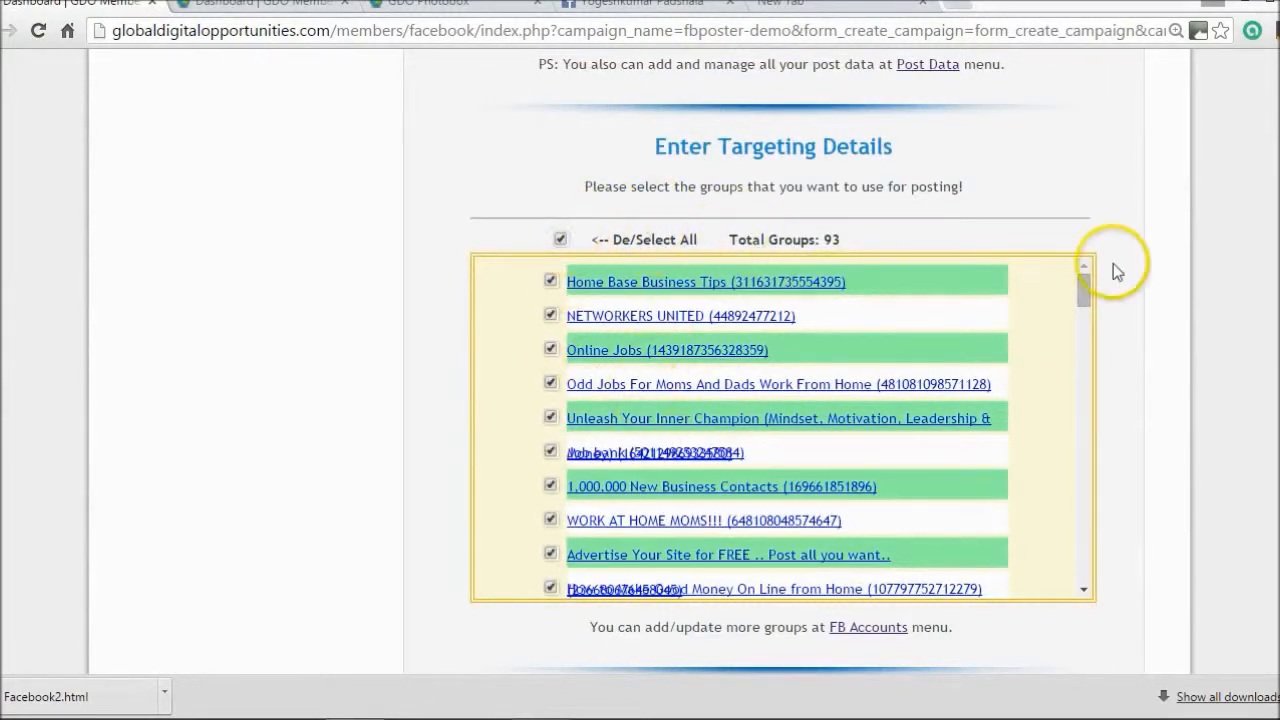
click(551, 349)
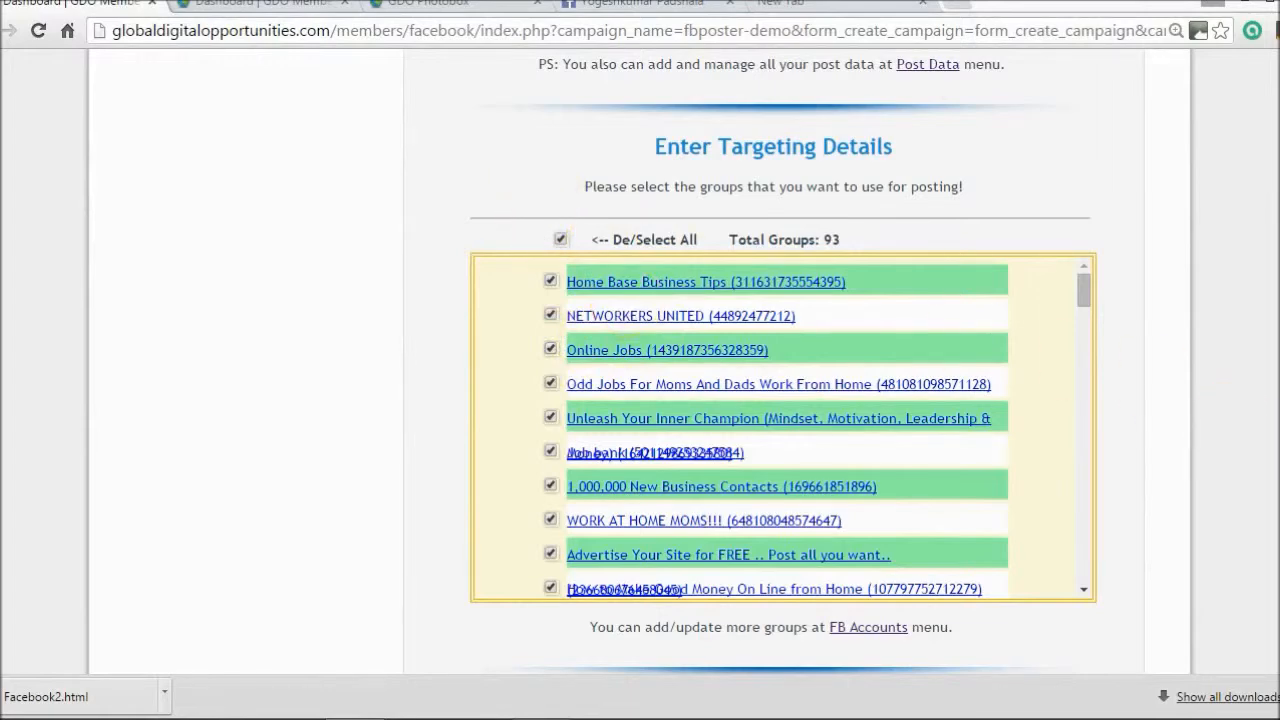
Set the posting delay to 5 minutes and check the cooling-off and unique-message options under Posting Scheduling.
scroll(845, 262, down, 5)
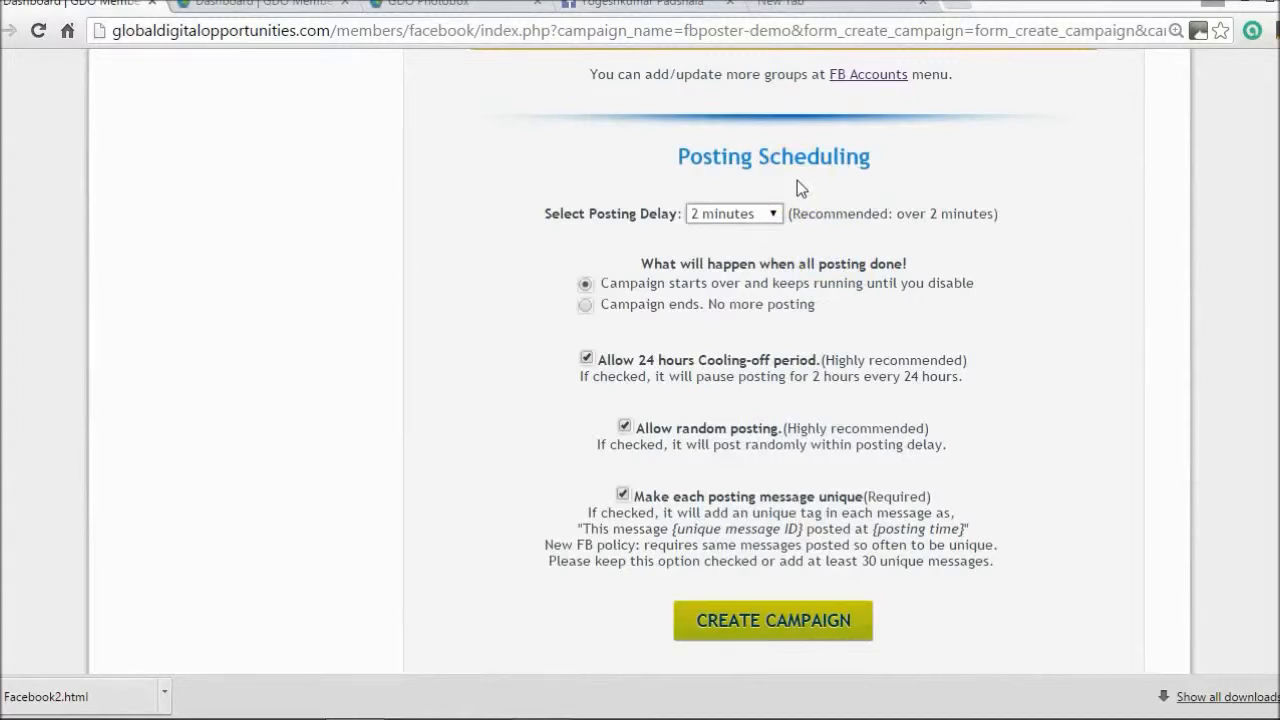
click(748, 216)
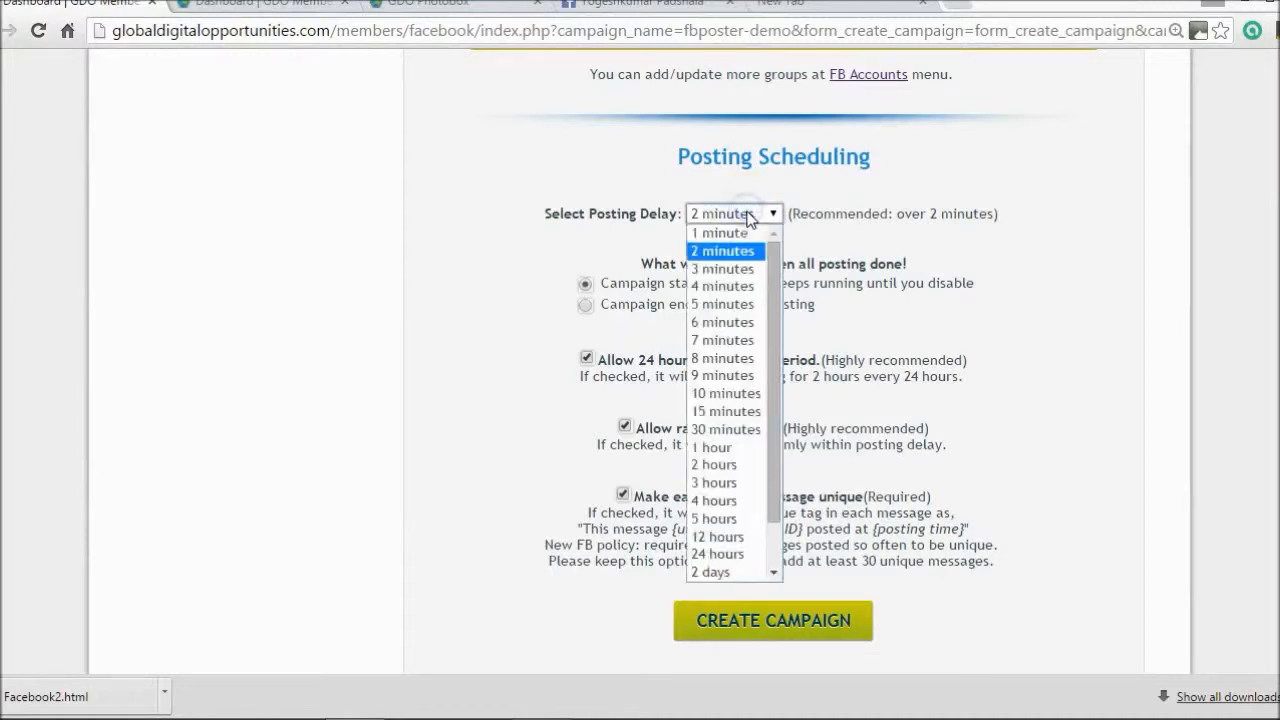
click(716, 304)
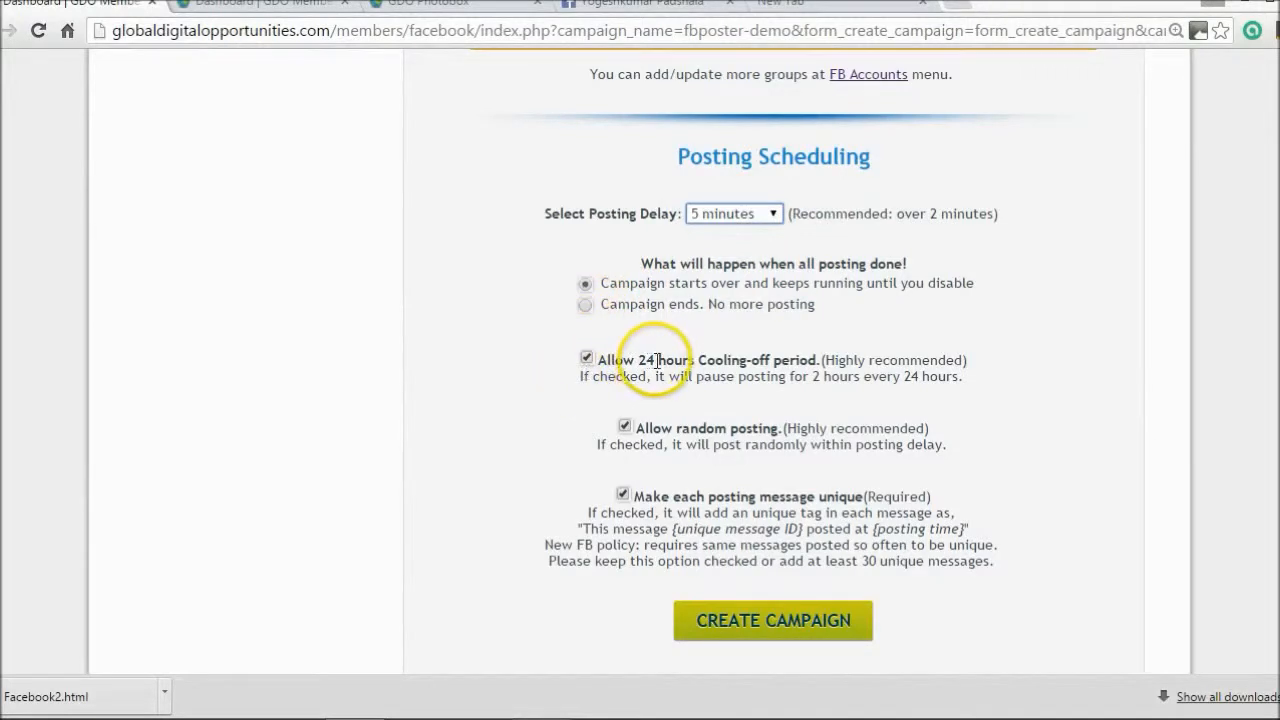
drag(598, 360, 749, 360)
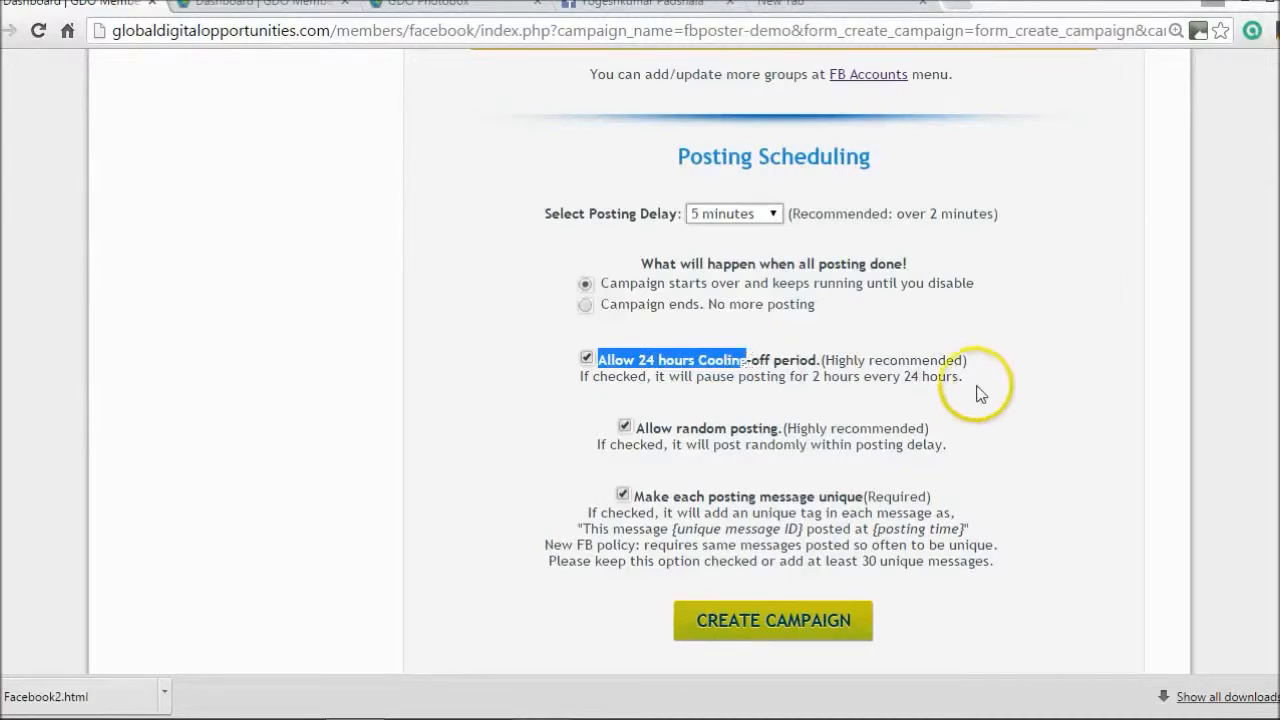
click(623, 495)
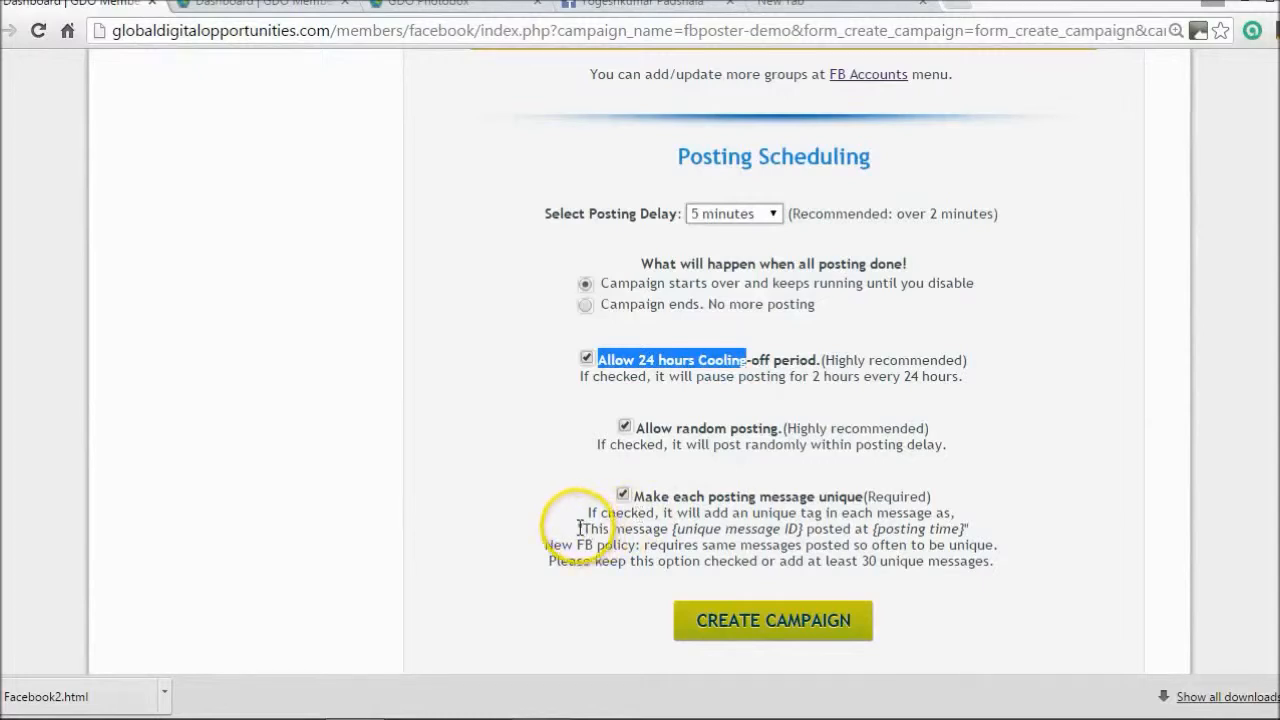
drag(585, 528, 965, 530)
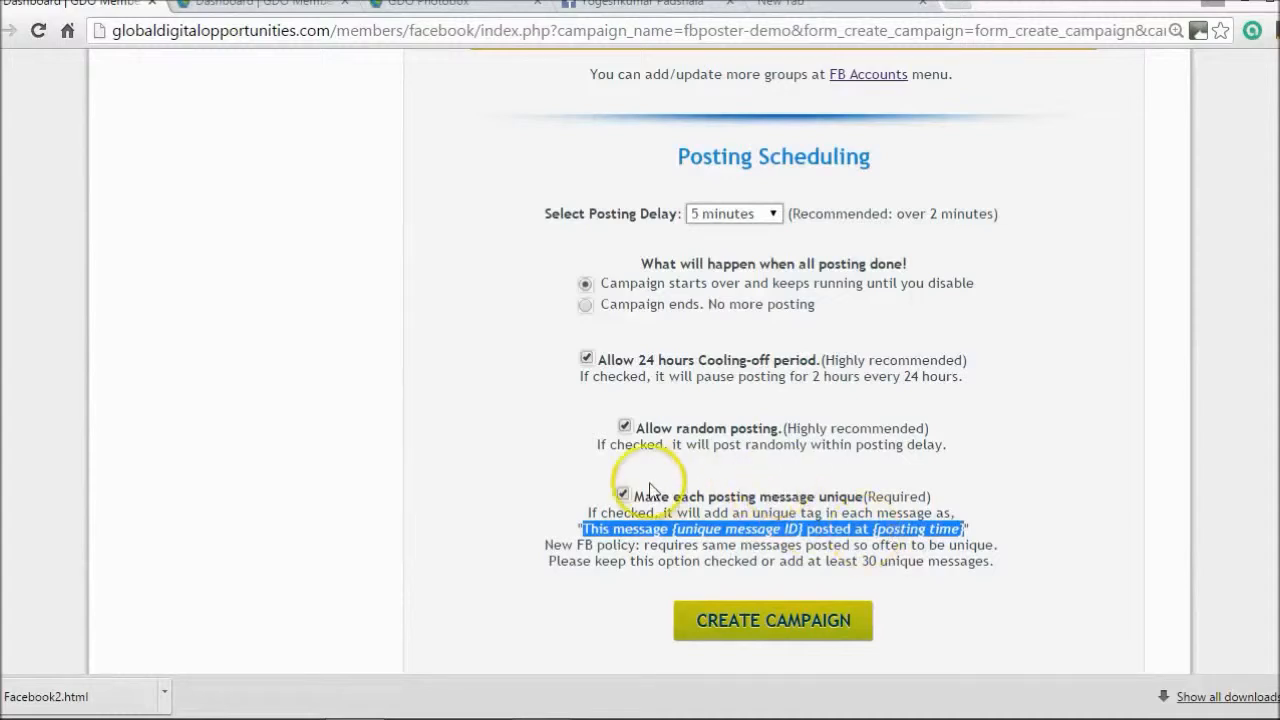
click(713, 548)
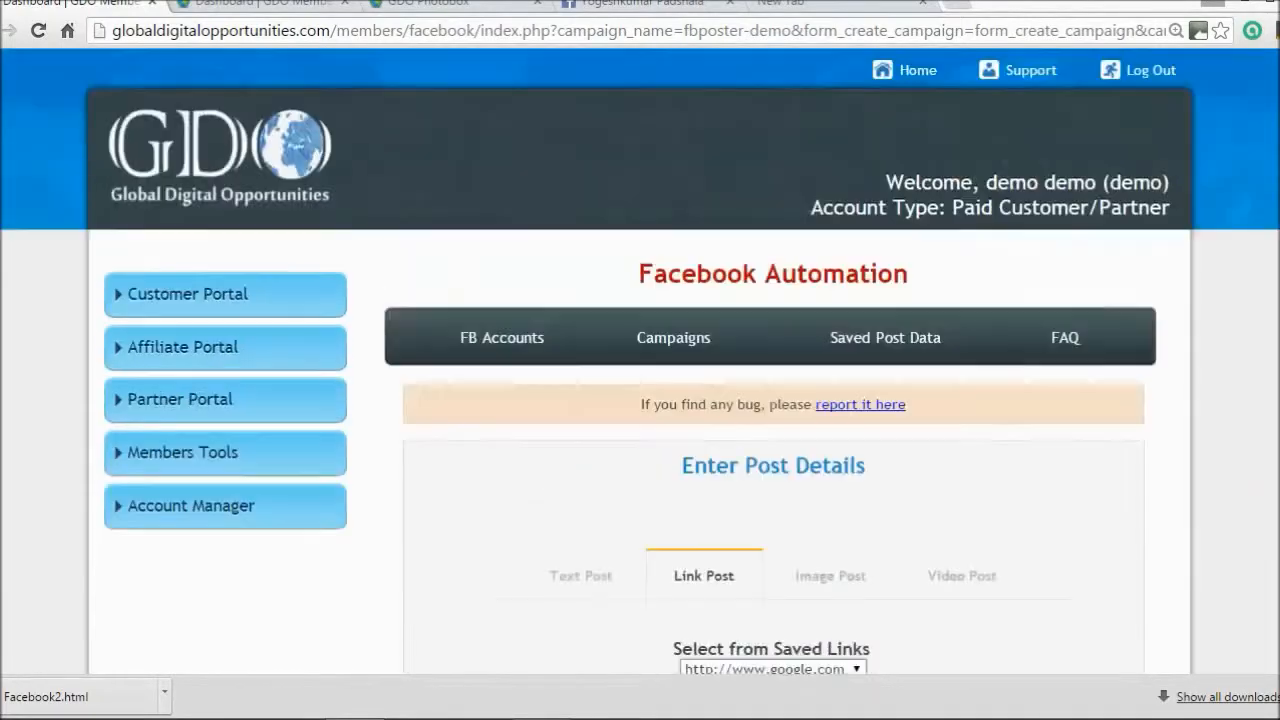
Review the campaign form from its beginning, covering the Link Post's saved link, messages and image and the selected target groups.
scroll(640, 362, down, 4)
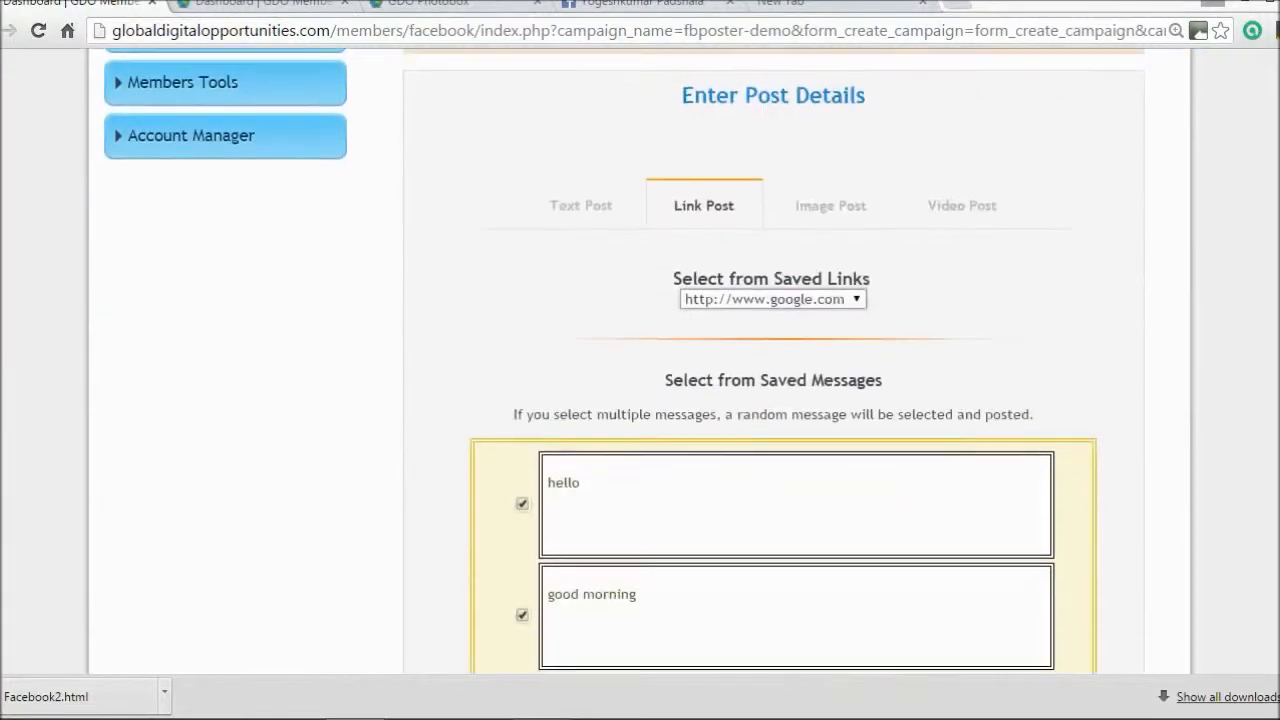
scroll(640, 362, down, 2)
scroll(640, 362, up, 3)
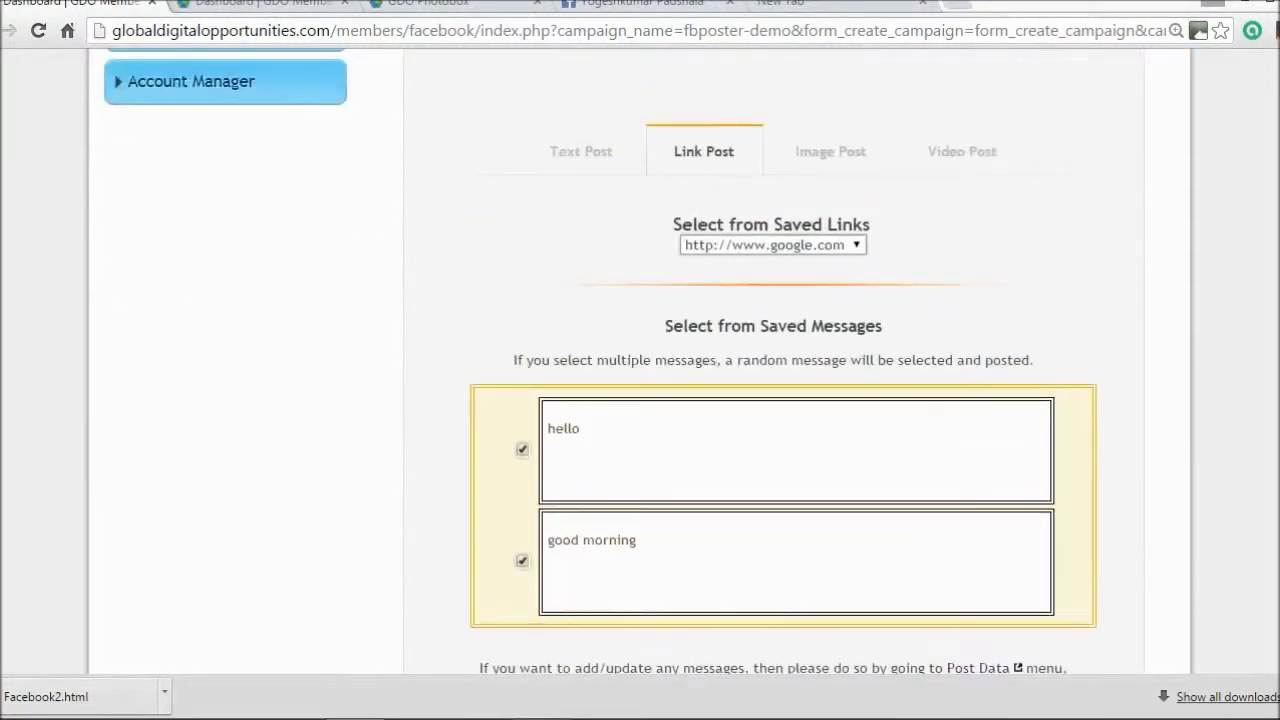
click(596, 151)
click(694, 158)
scroll(780, 400, down, 13)
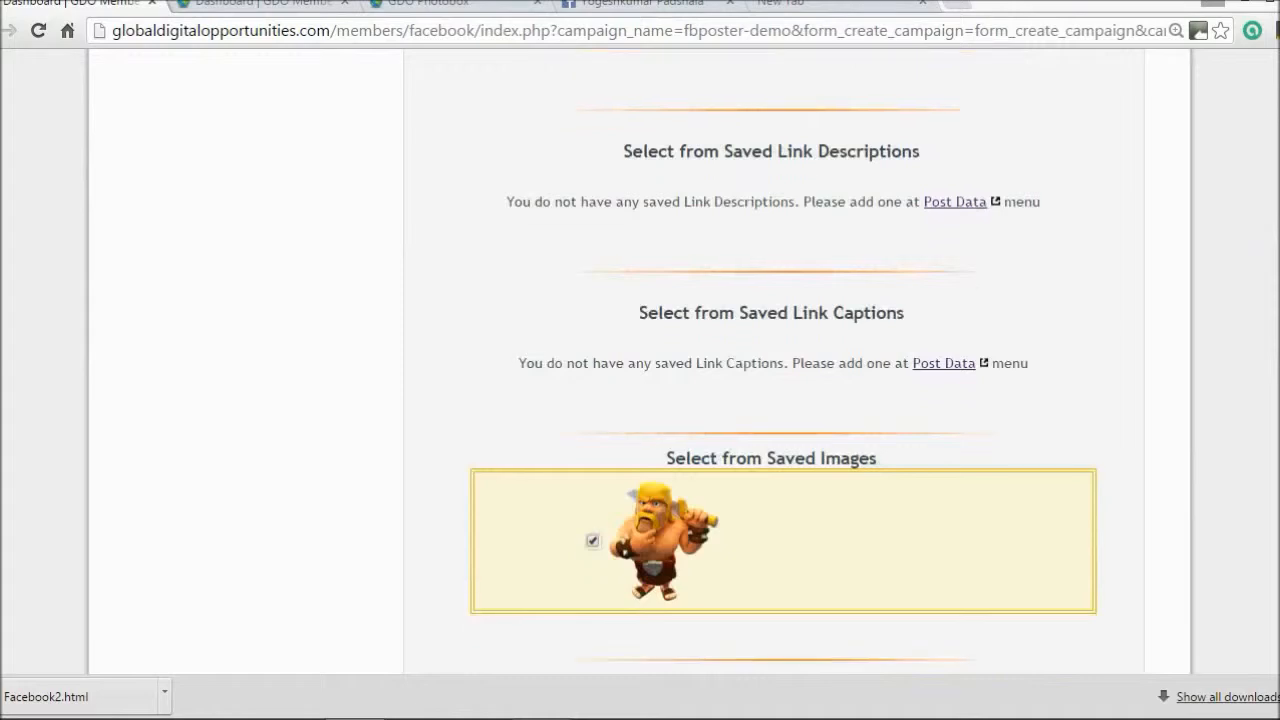
scroll(830, 120, down, 1)
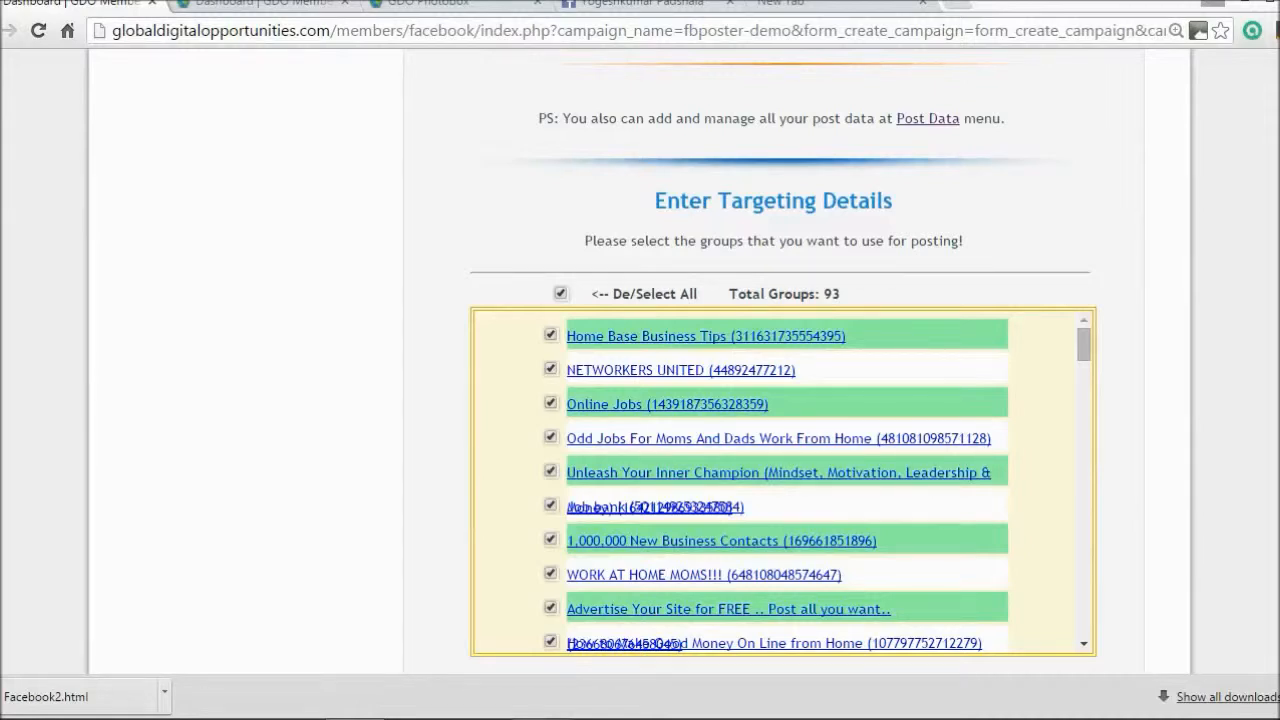
scroll(943, 343, down, 6)
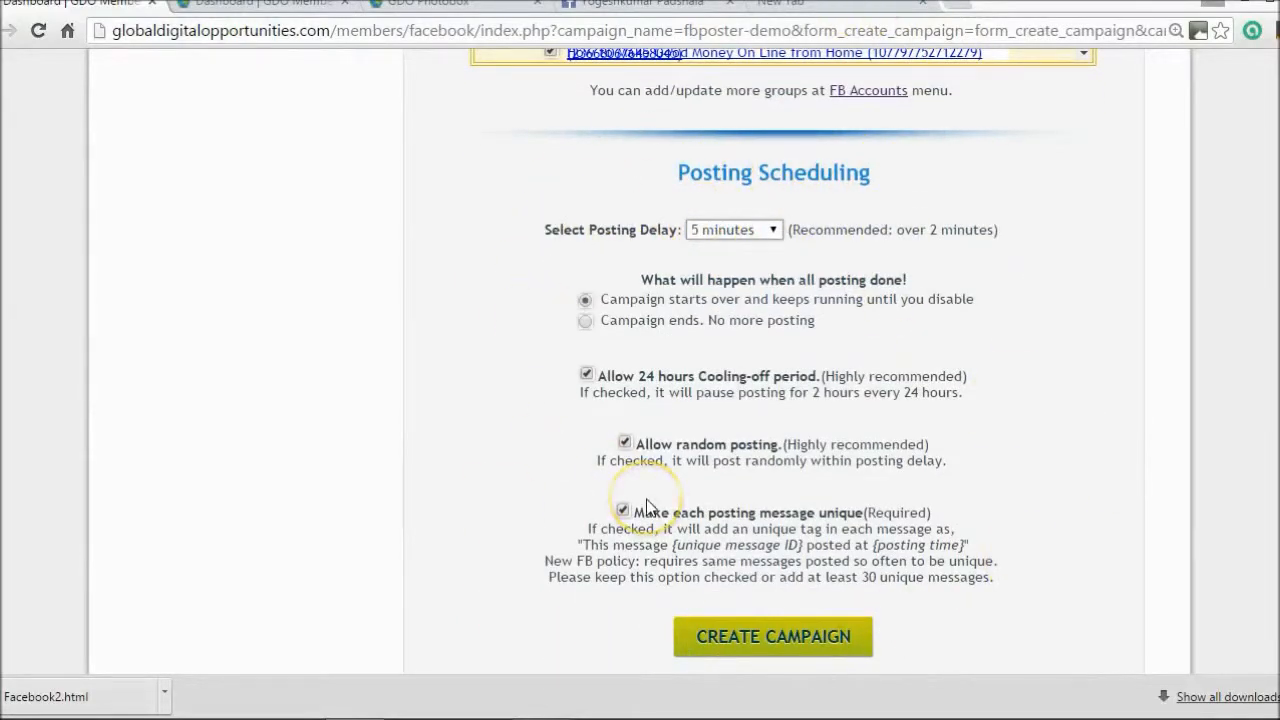
Keep the posting delay at 5 minutes, create the campaign and dismiss the confirmation dialog.
click(724, 229)
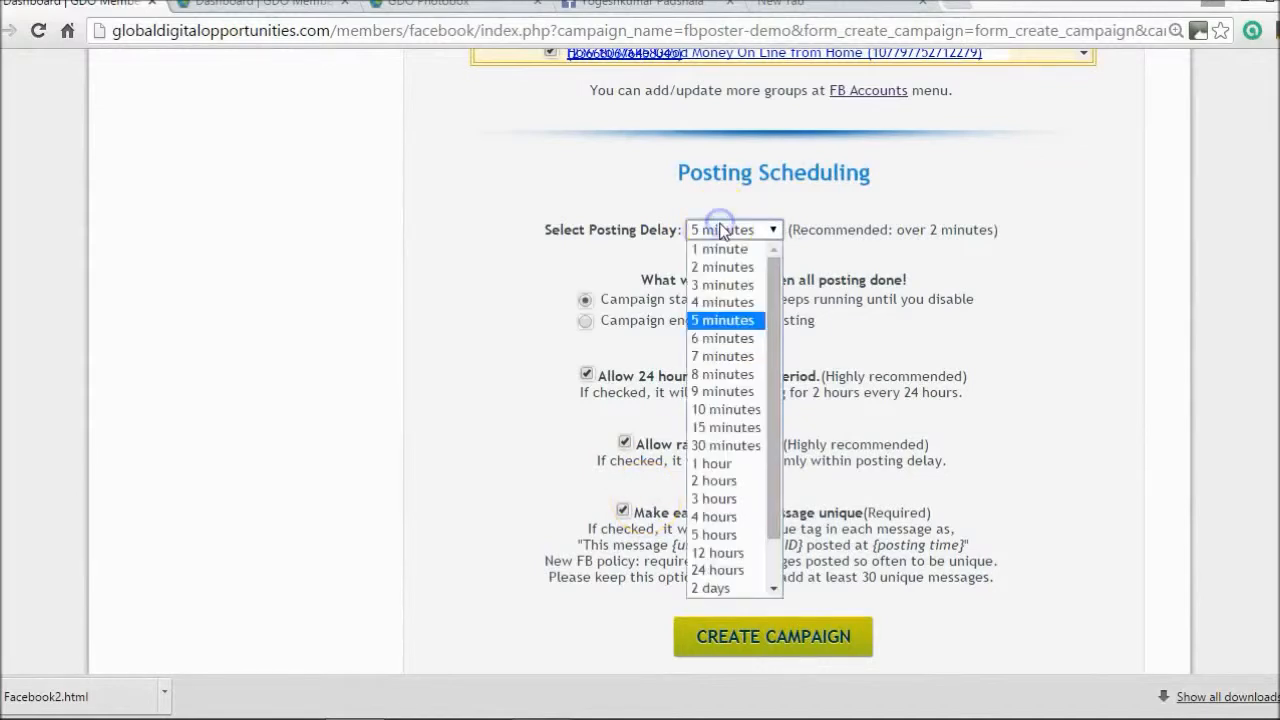
click(706, 320)
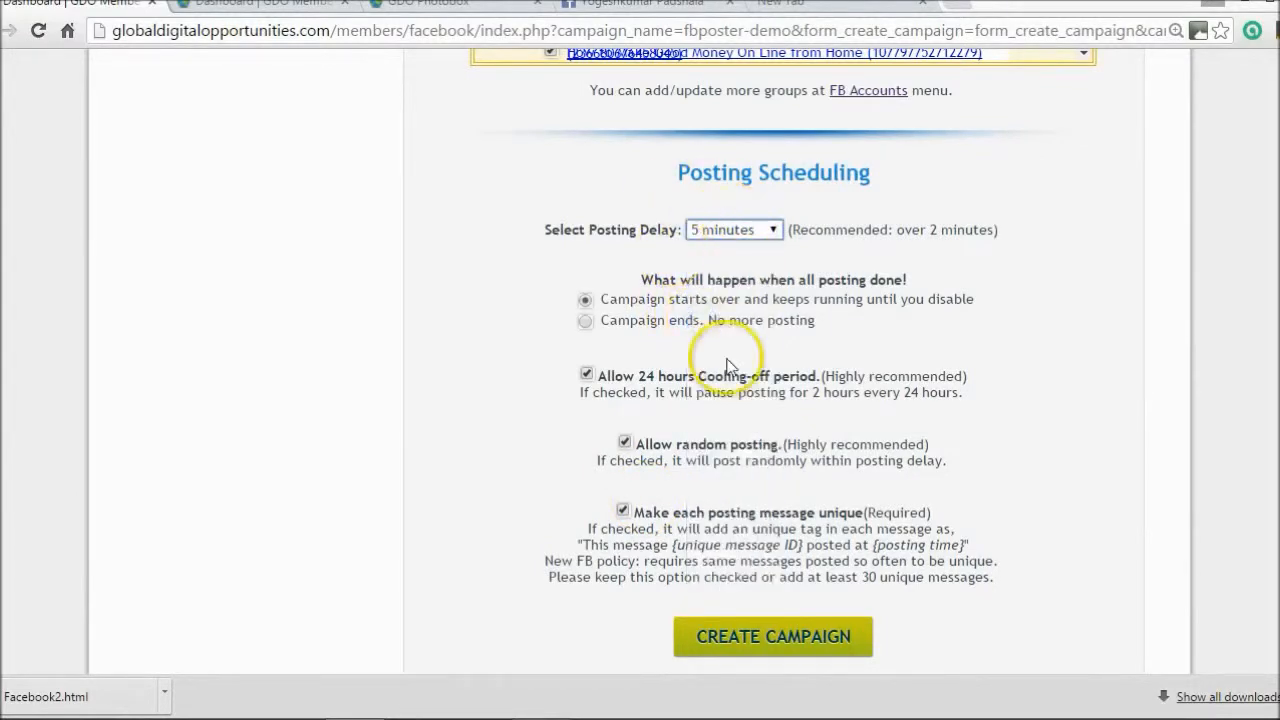
click(774, 636)
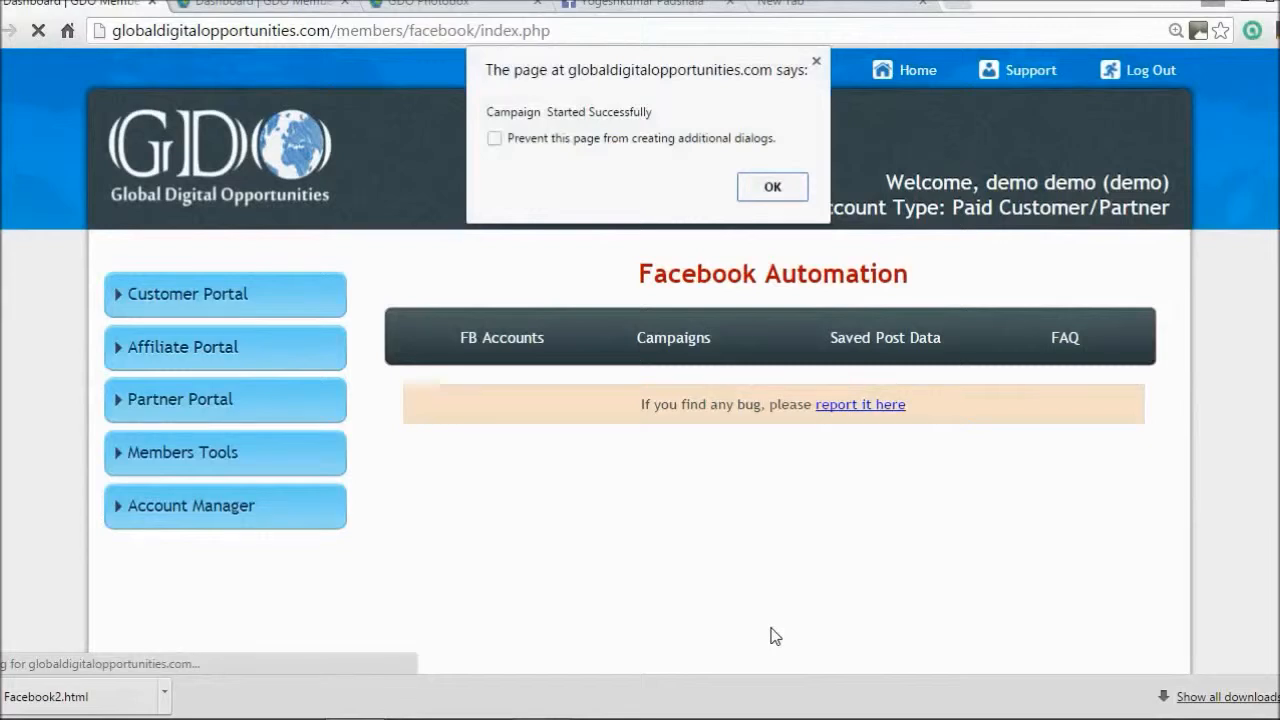
key(Return)
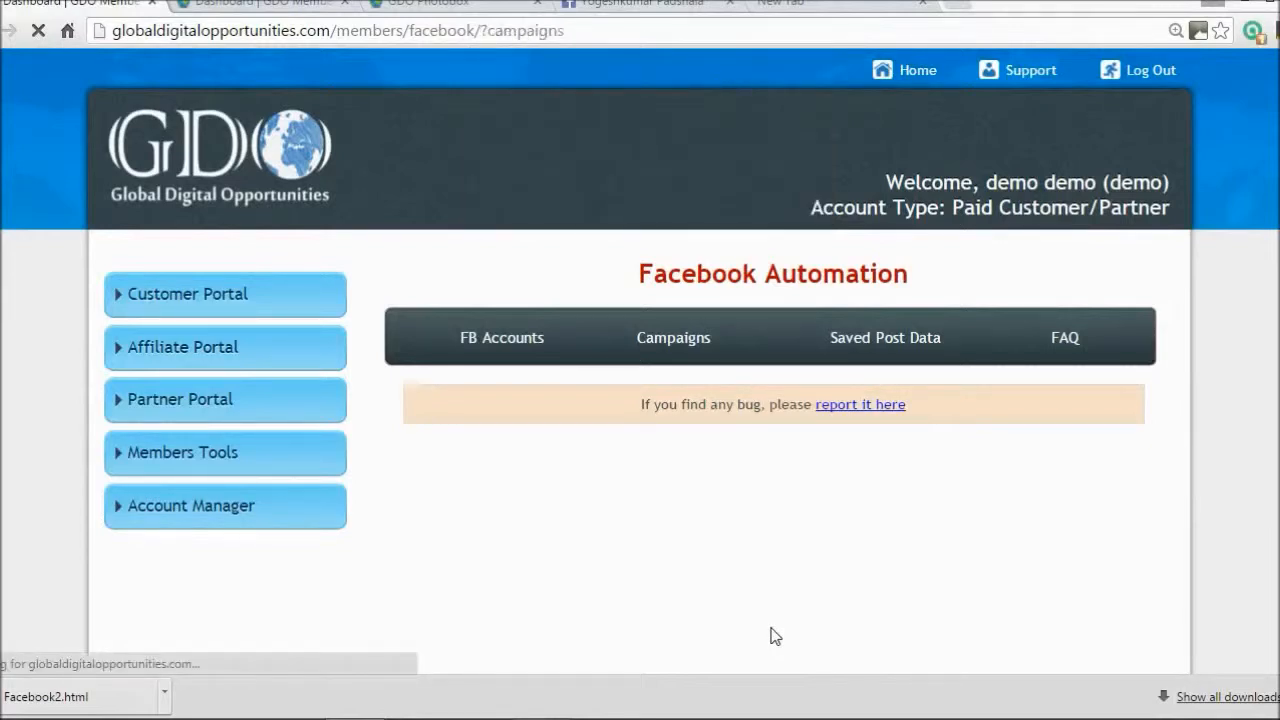
Check the fbposter-demo campaign's name, Facebook account and status in the list of campaigns.
scroll(775, 636, down, 1)
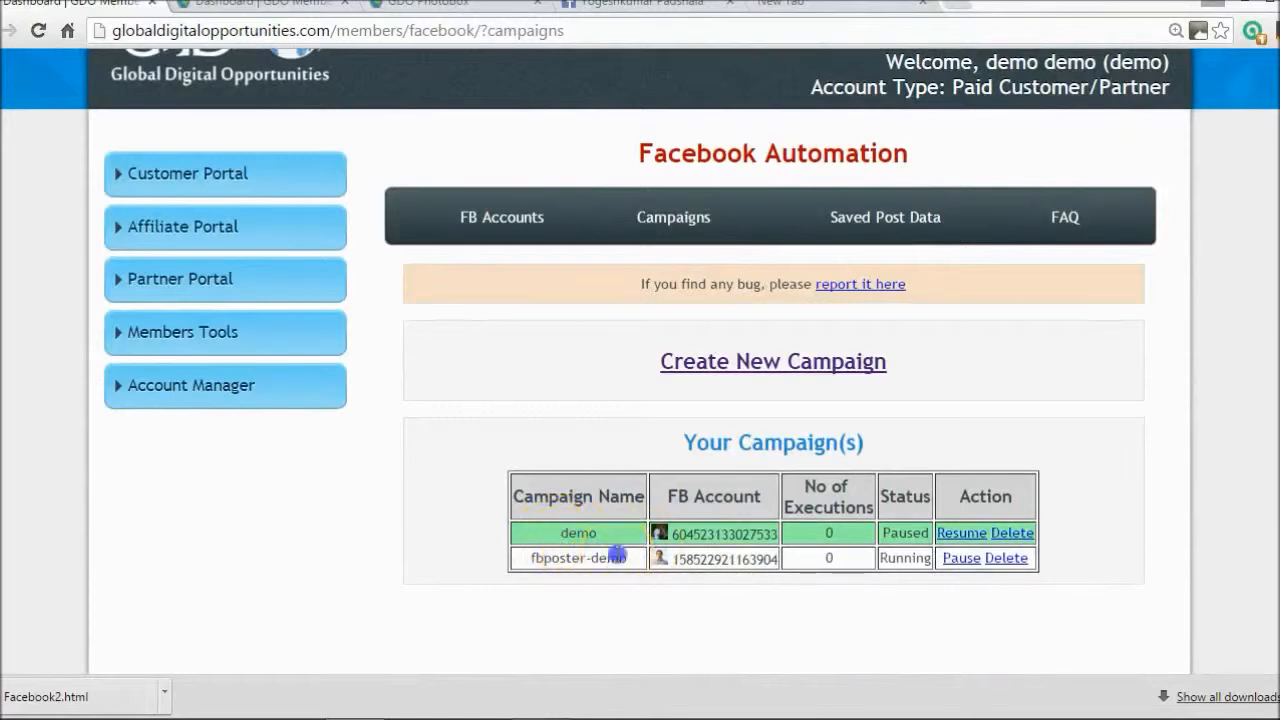
drag(617, 554, 757, 575)
click(762, 578)
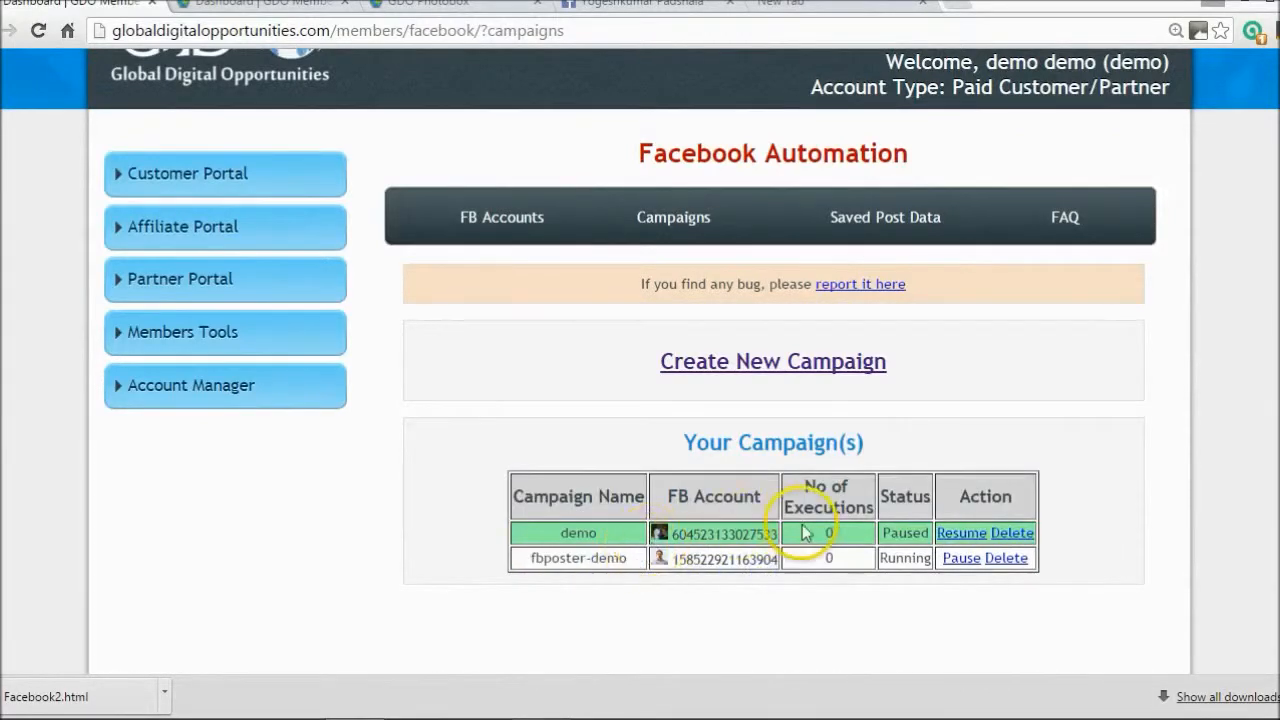
drag(625, 558, 520, 560)
click(531, 560)
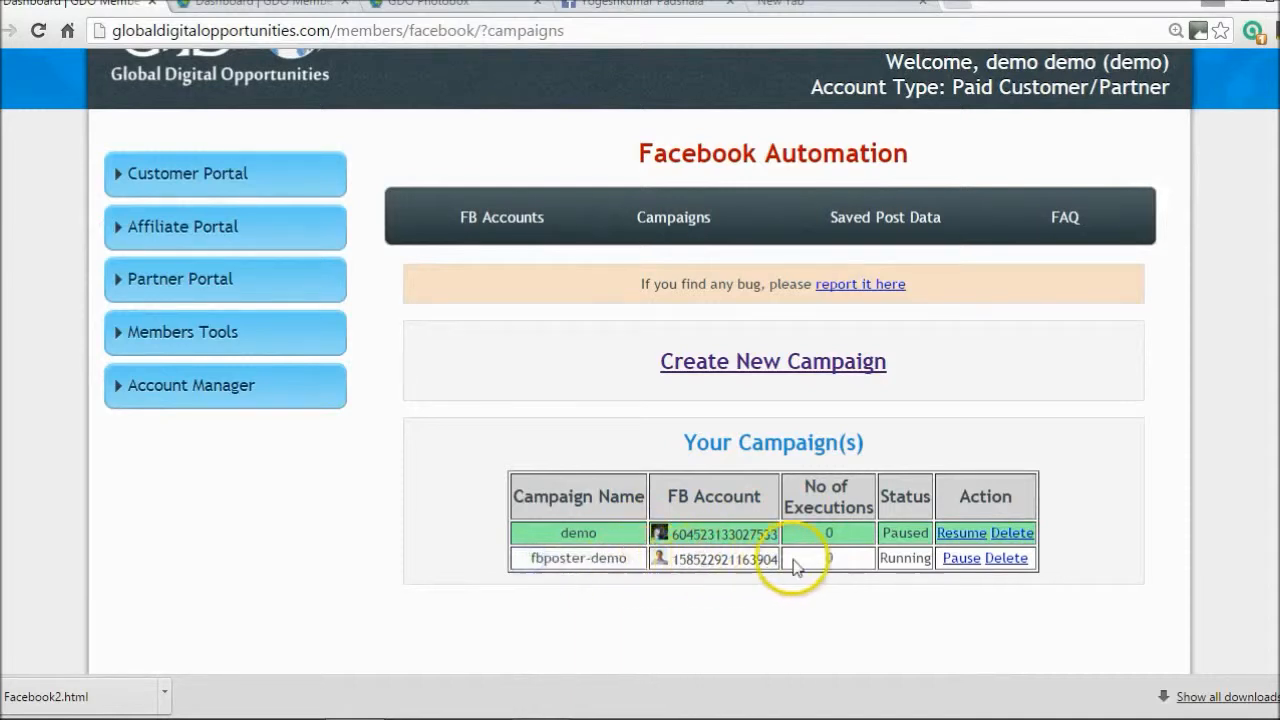
double_click(916, 558)
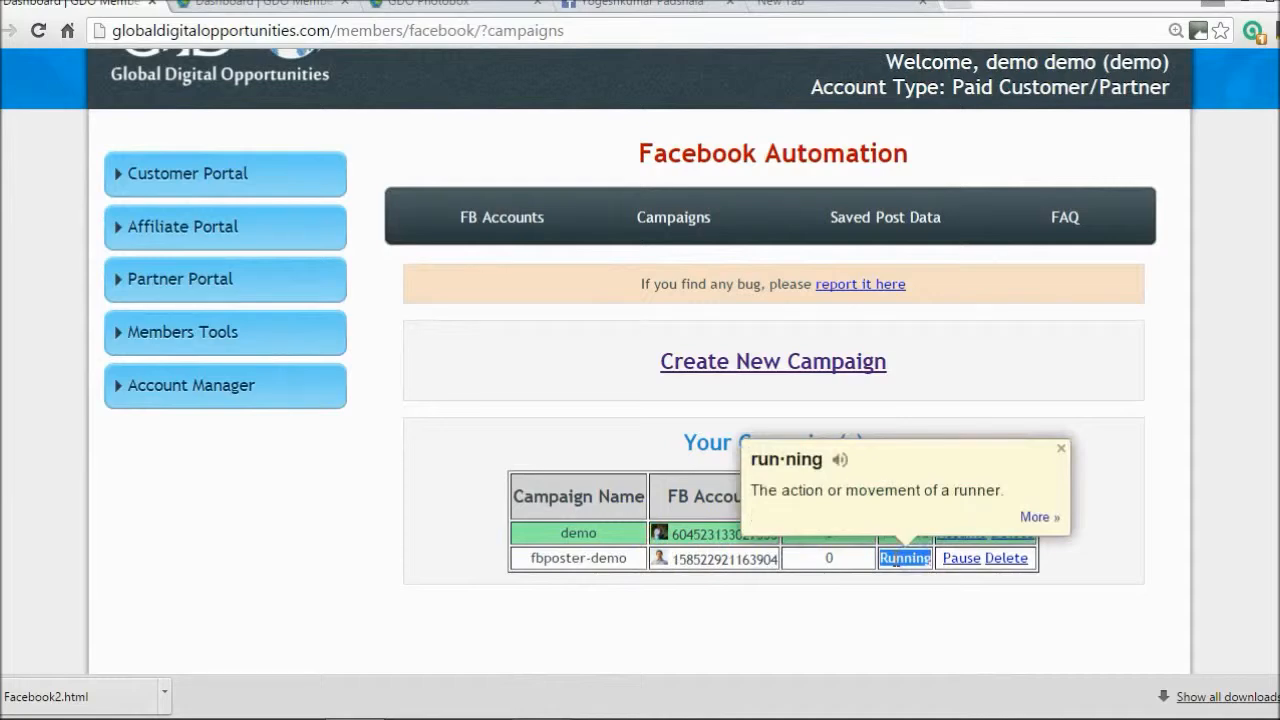
Examine the Facebook profile's activity log for group posts and return to the GDO campaigns list.
click(602, 4)
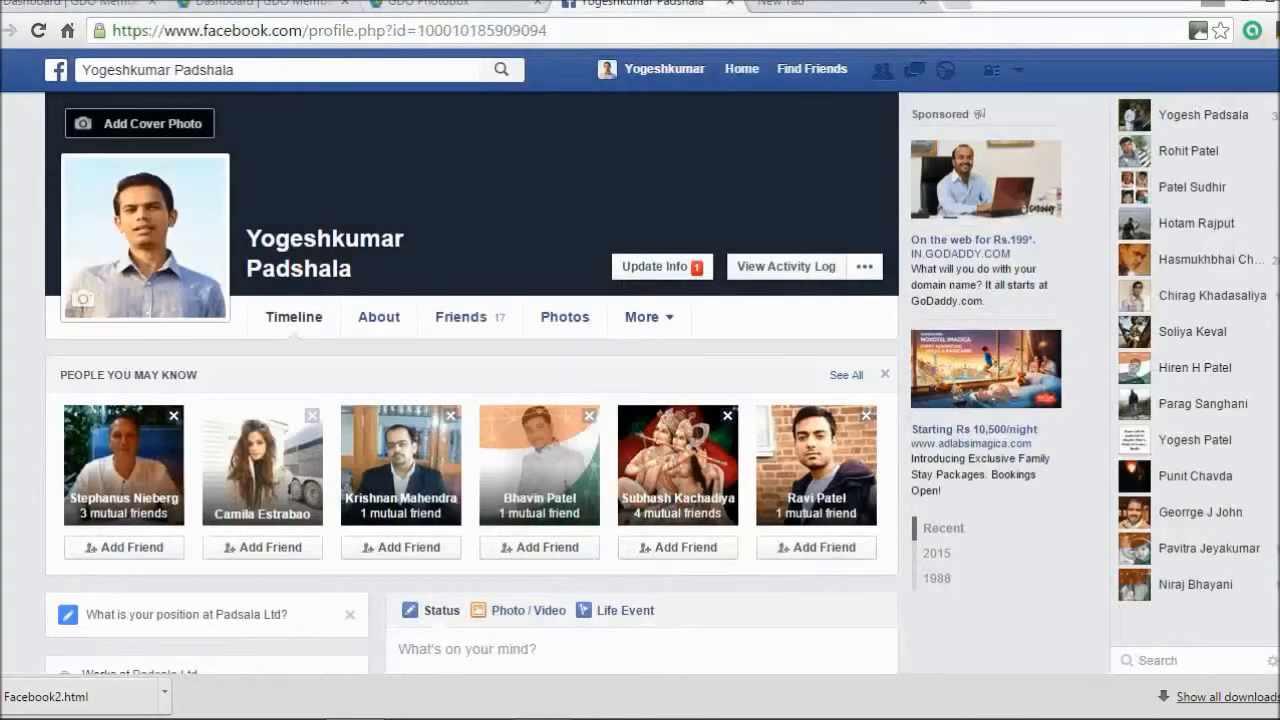
click(755, 268)
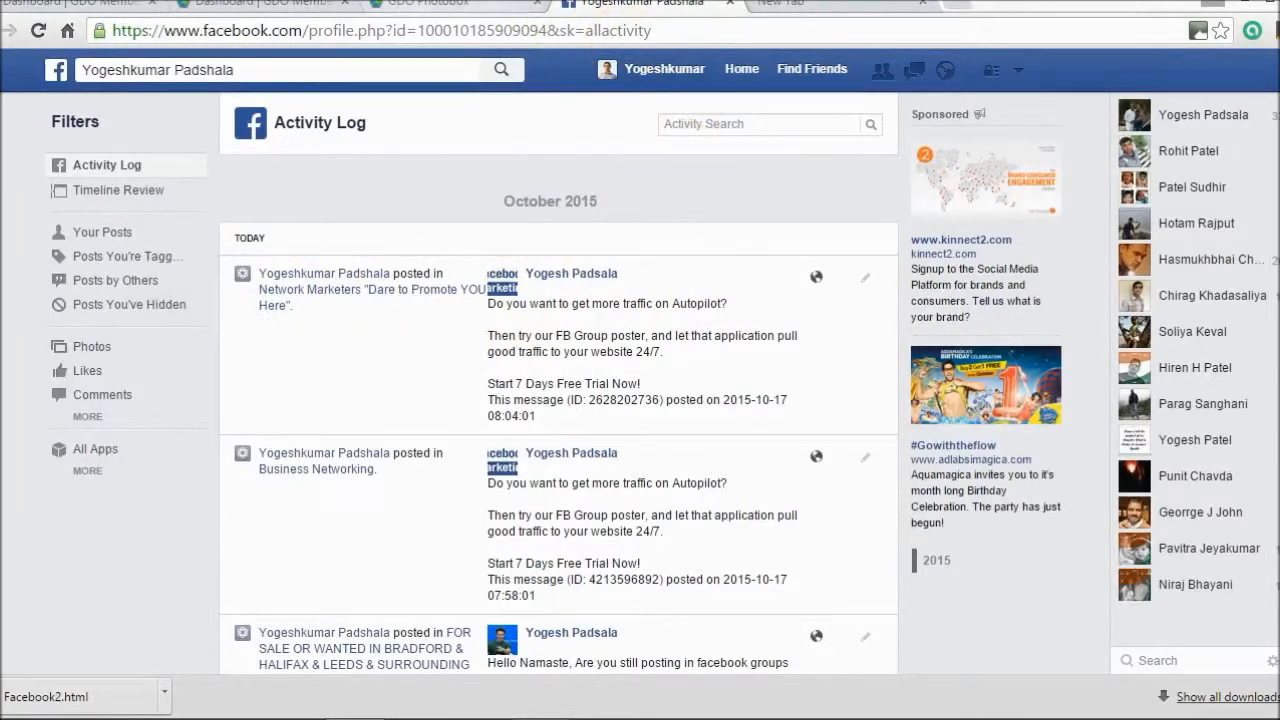
click(64, 4)
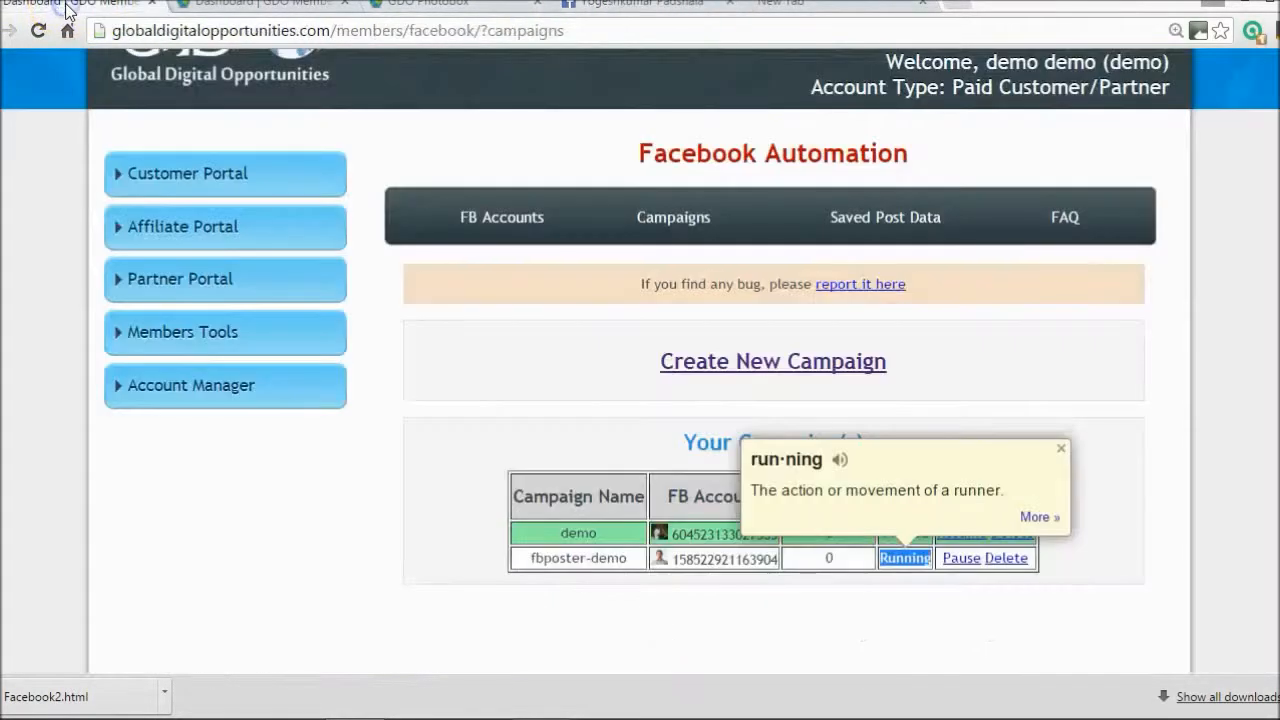
click(482, 398)
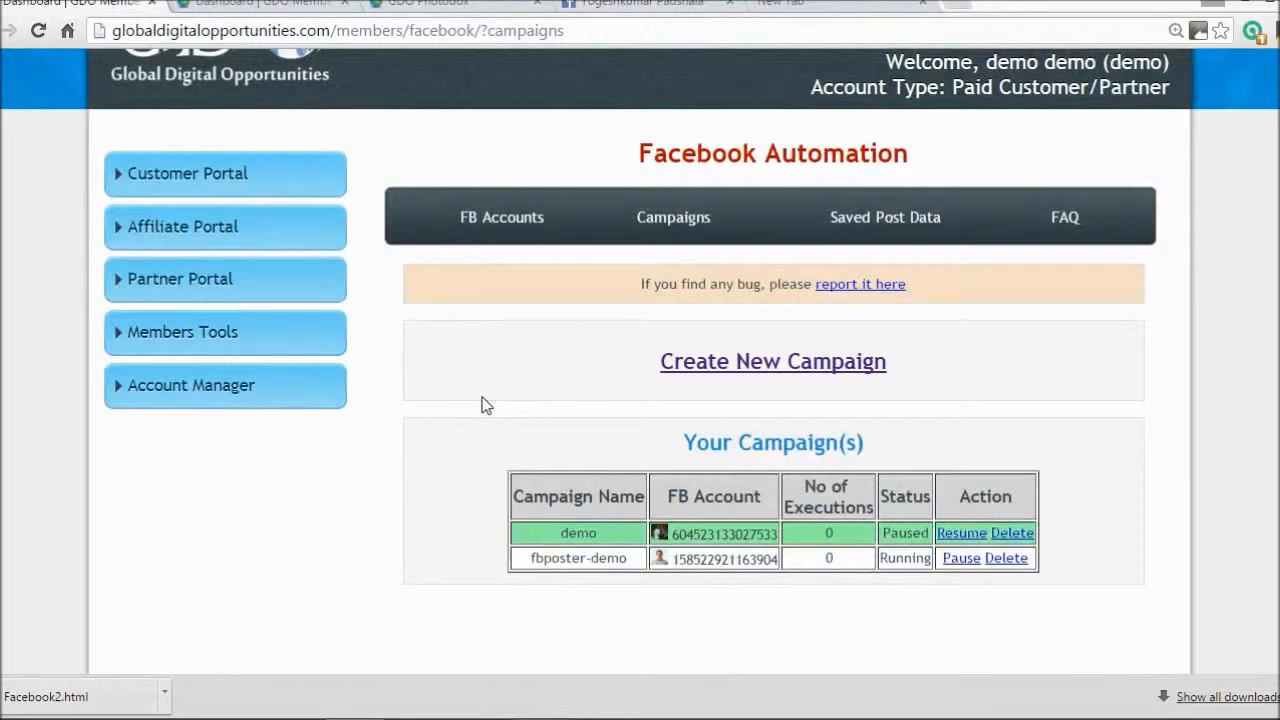